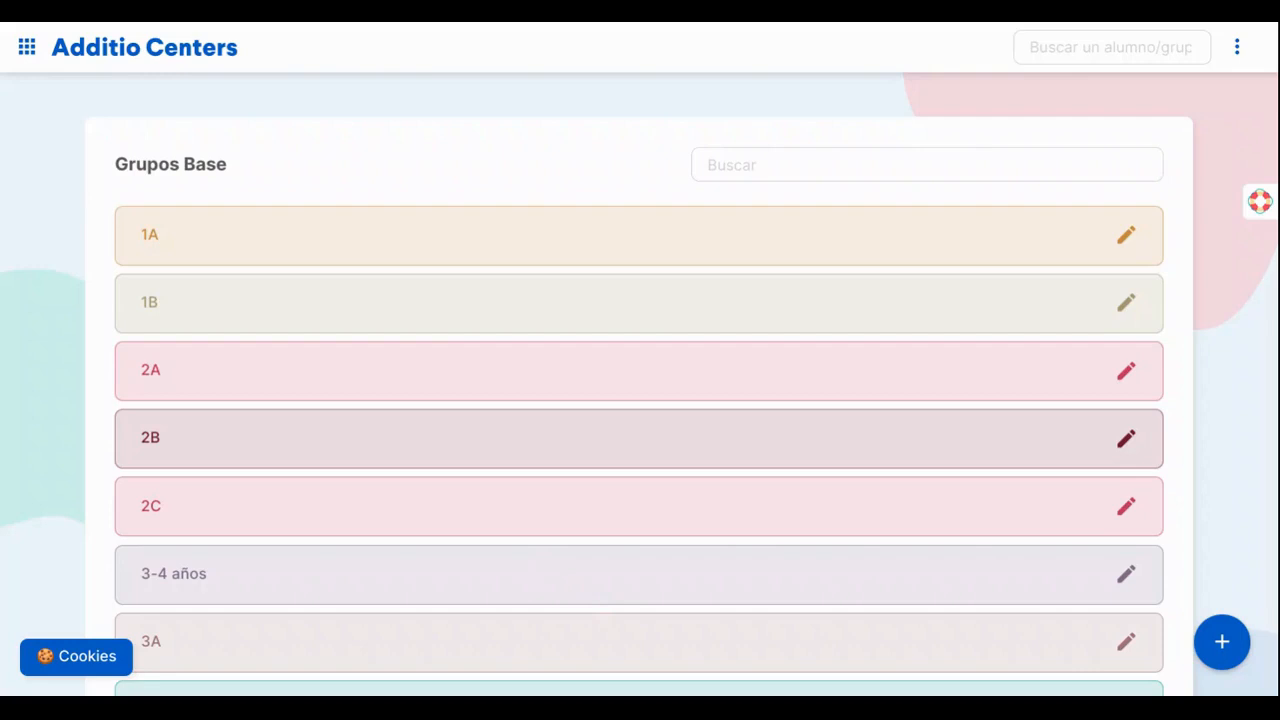
# Open the last "Evaluación 22/23" template in the report card templates section (Plantillas de boletines de notas)
pyautogui.click(27, 50)
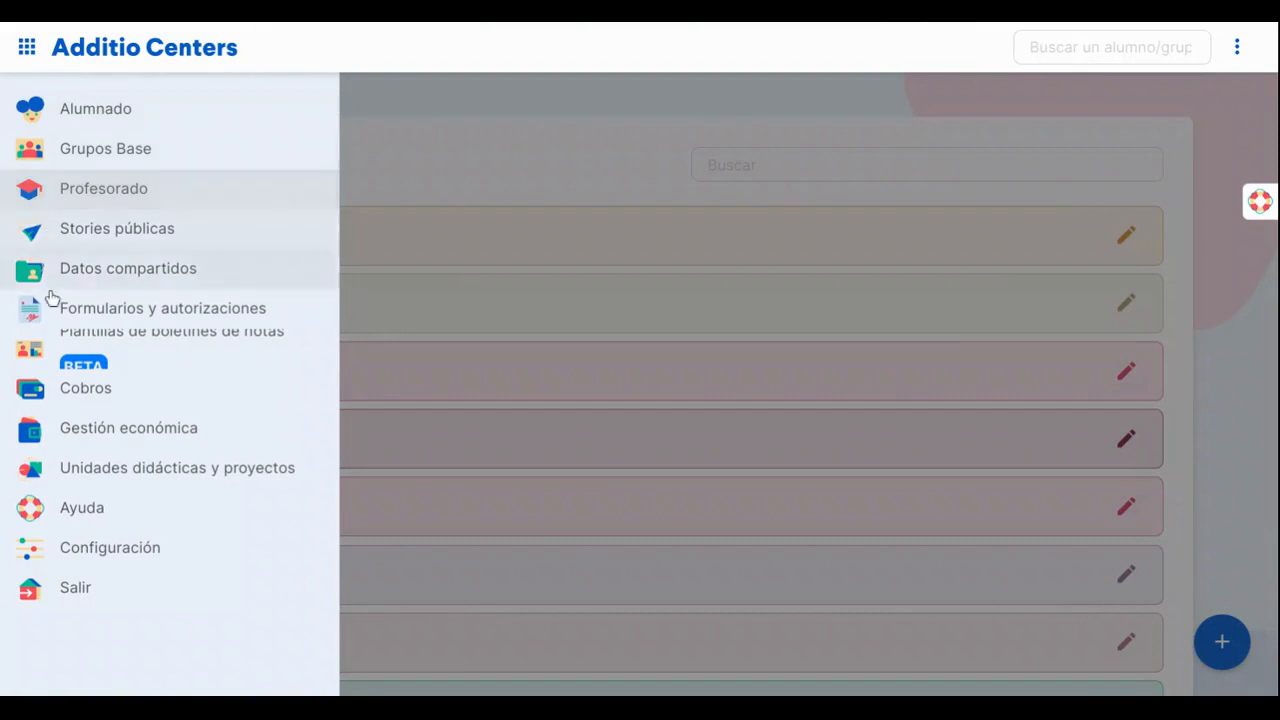
pyautogui.click(68, 346)
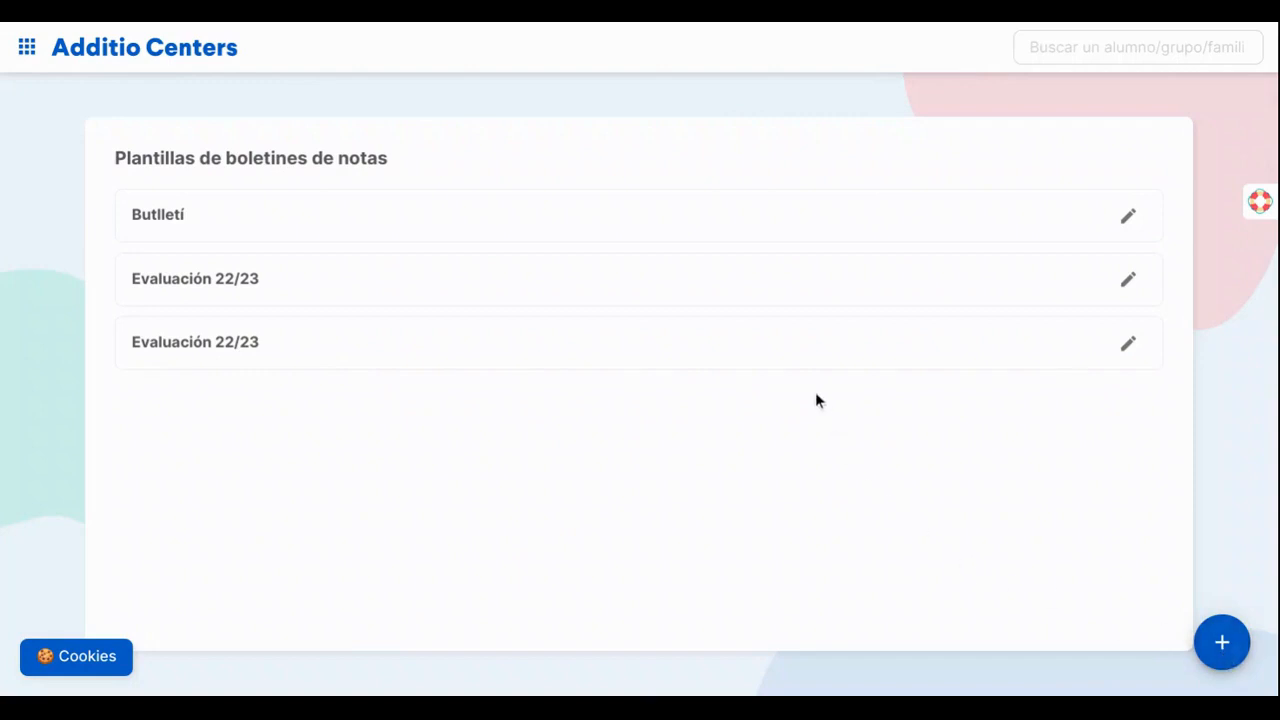
pyautogui.click(802, 362)
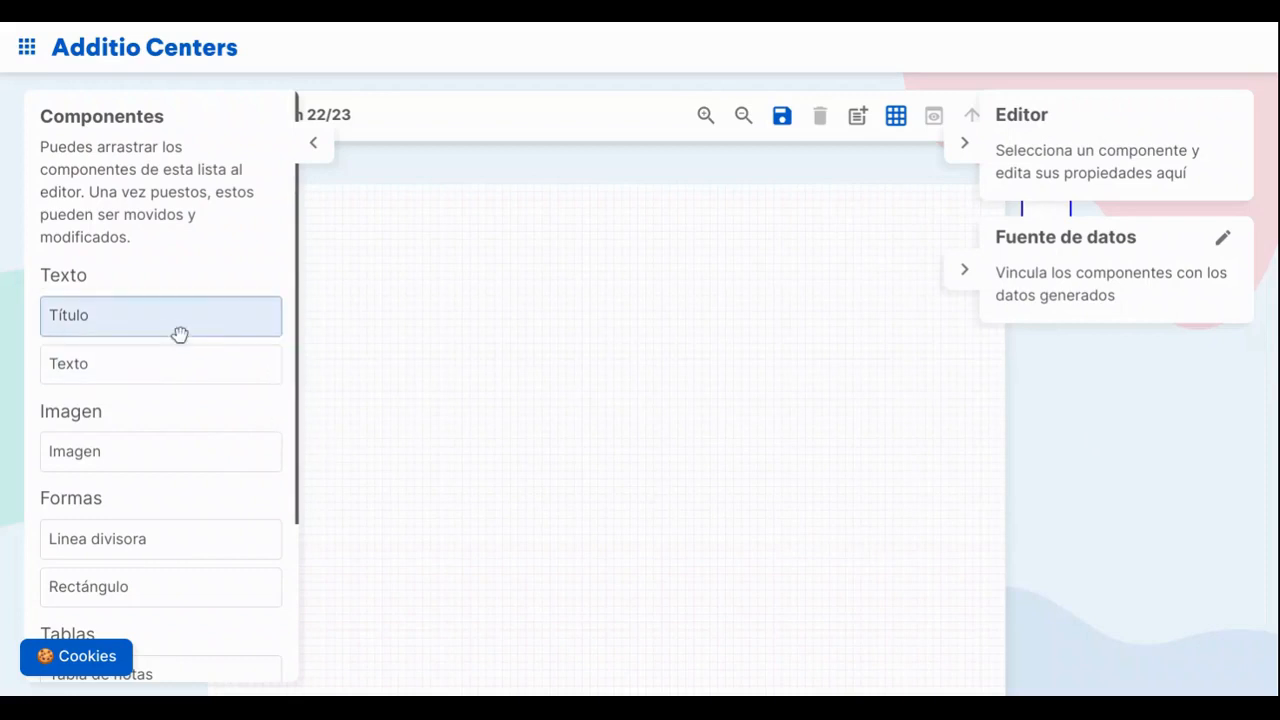
# Add a title component near the top of the page, widen it and position it roughly centred across the page
pyautogui.moveTo(146, 325); pyautogui.dragTo(494, 236)
pyautogui.click(629, 286)
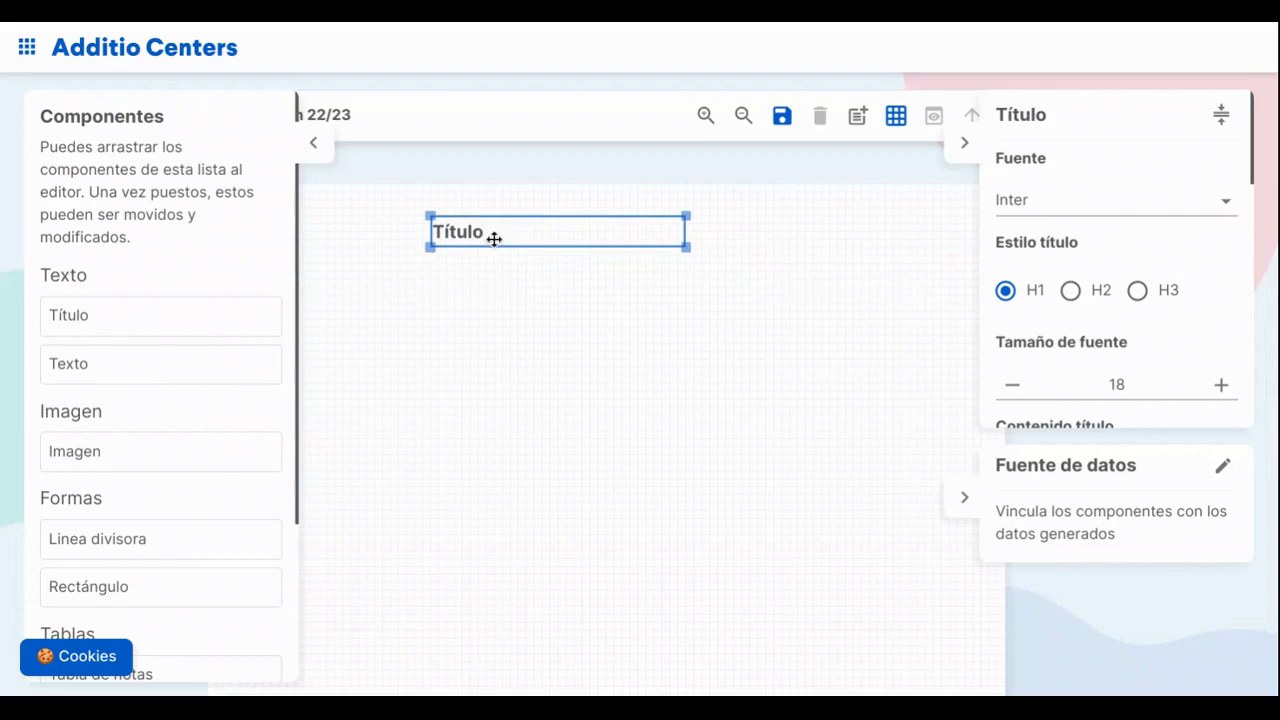
pyautogui.click(314, 143)
pyautogui.moveTo(686, 247); pyautogui.dragTo(864, 270)
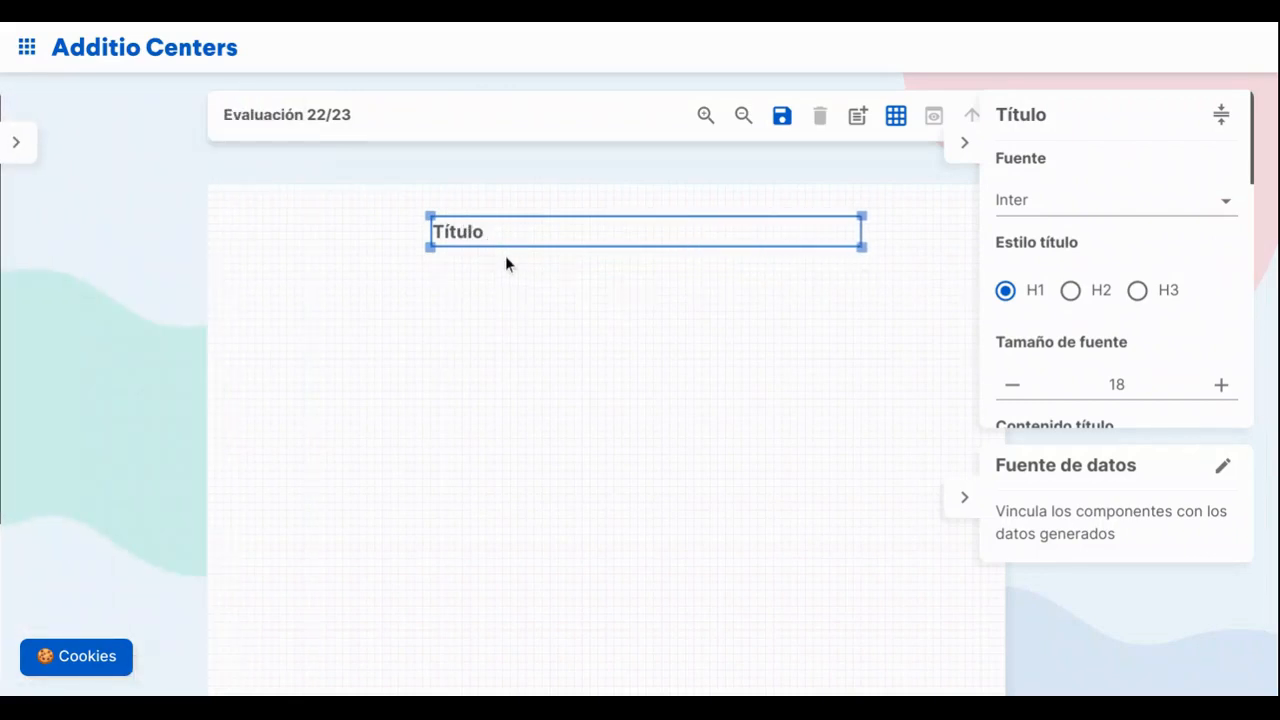
pyautogui.moveTo(551, 231); pyautogui.dragTo(526, 240)
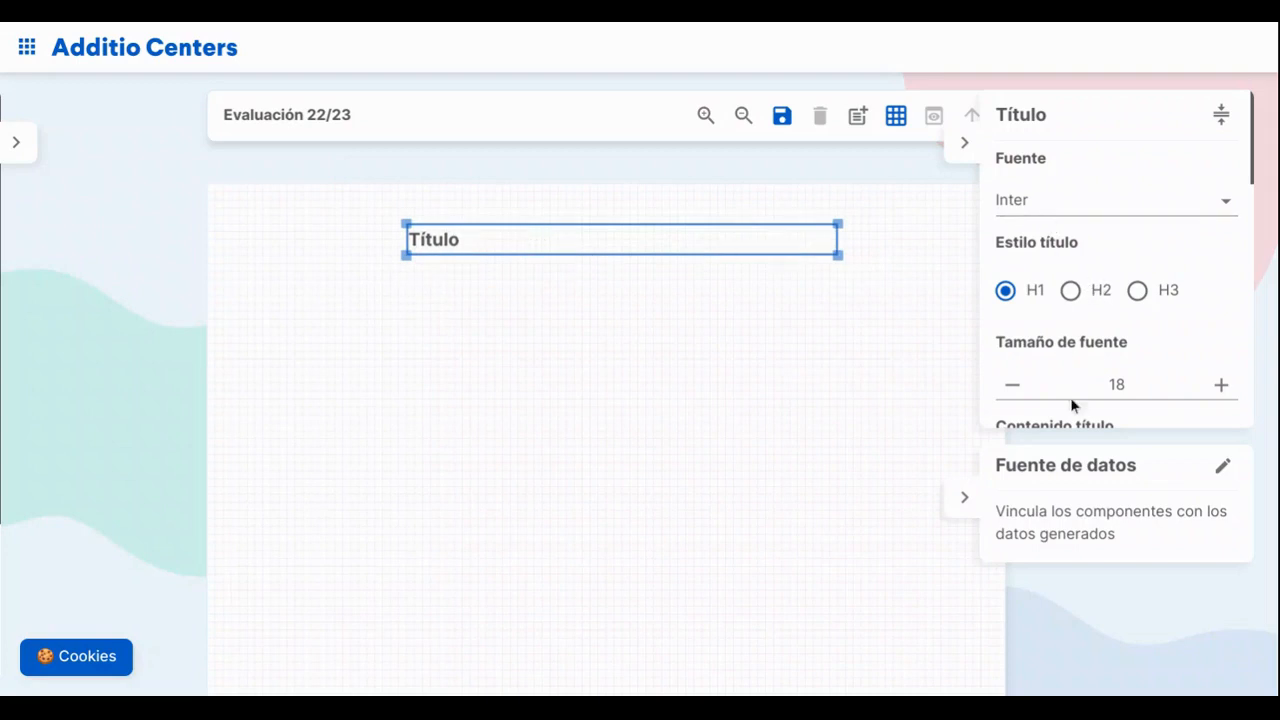
# Set the title's text to "Evaluación 22/23"
pyautogui.scroll(-2, 1074, 217)
pyautogui.click(1063, 357)
pyautogui.hotkey('ctrl', 'a')
pyautogui.write('Evaluación 22/23')
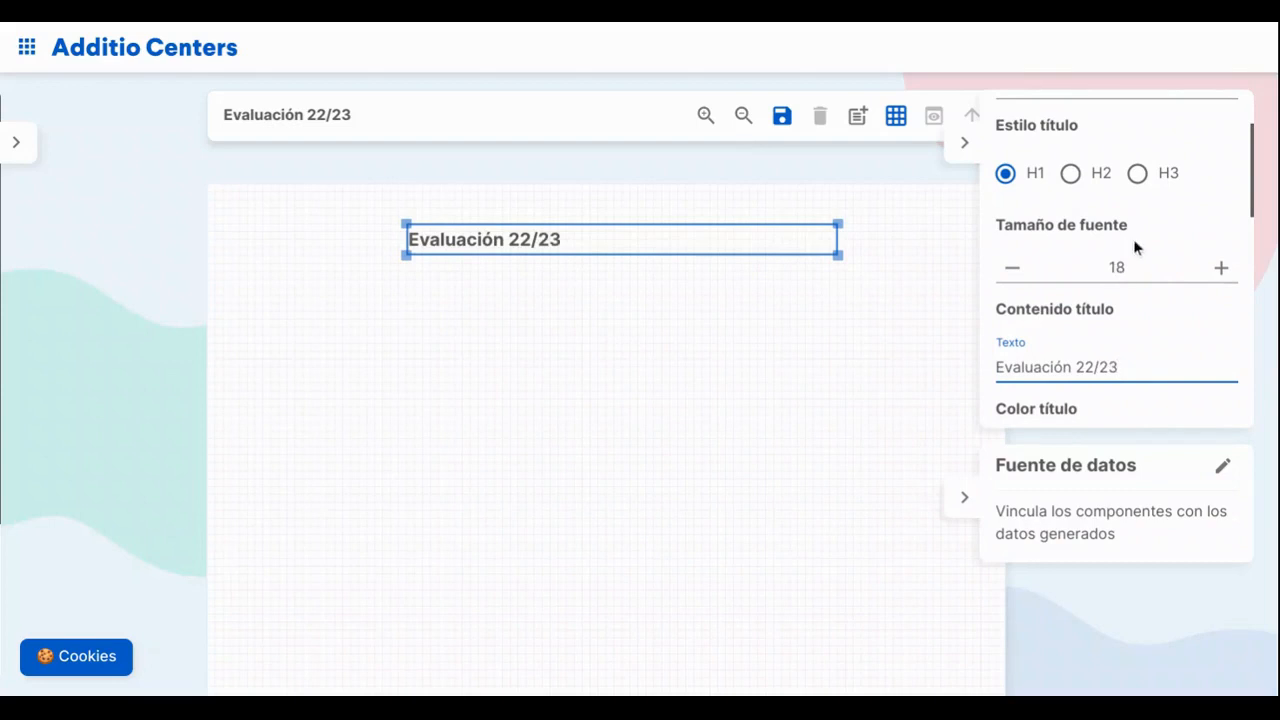
# Set the title's font size to 20 and check the available fonts, keeping Inter
pyautogui.scroll(1, 1110, 250)
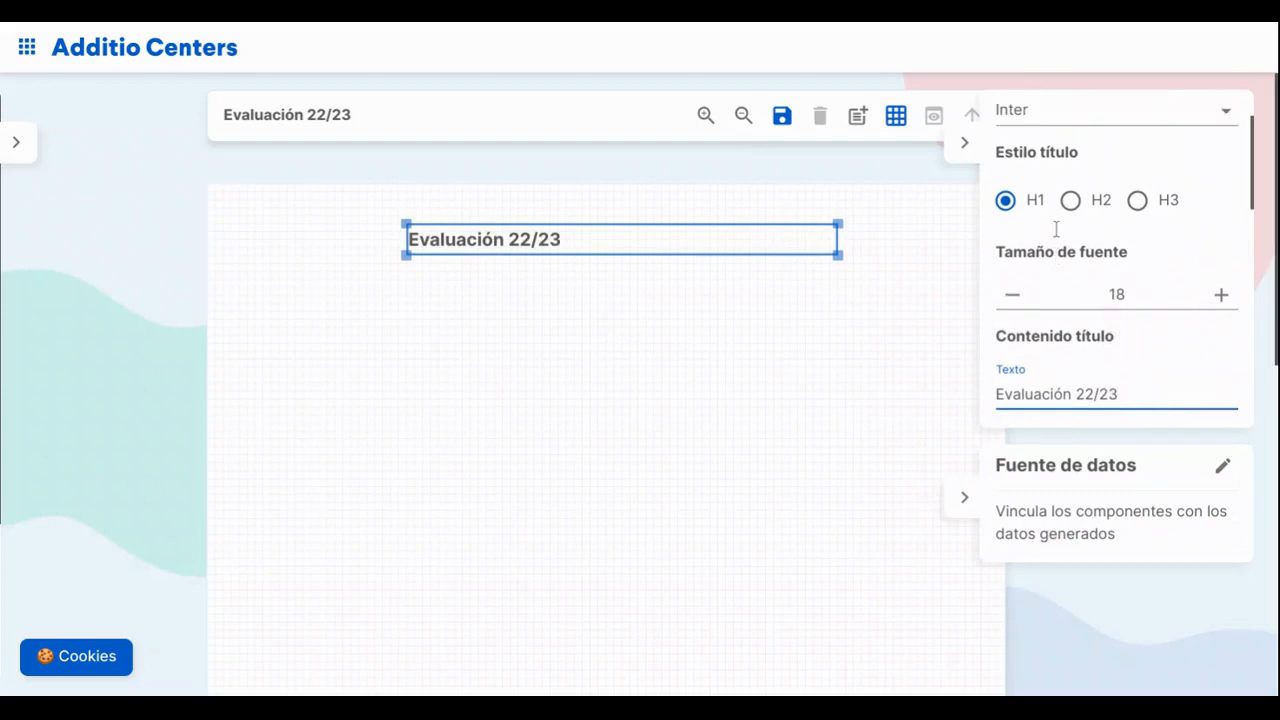
pyautogui.click(1220, 294)
pyautogui.click(1220, 294)
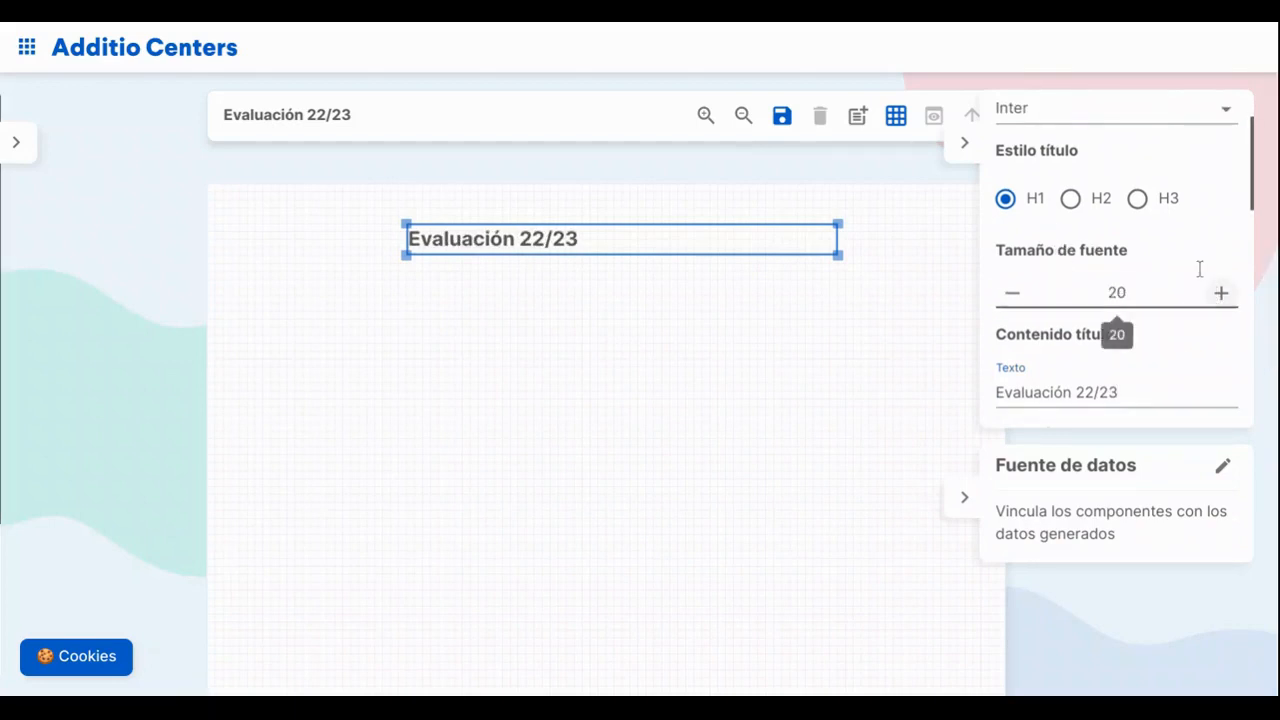
pyautogui.scroll(2, 1200, 268)
pyautogui.click(1125, 198)
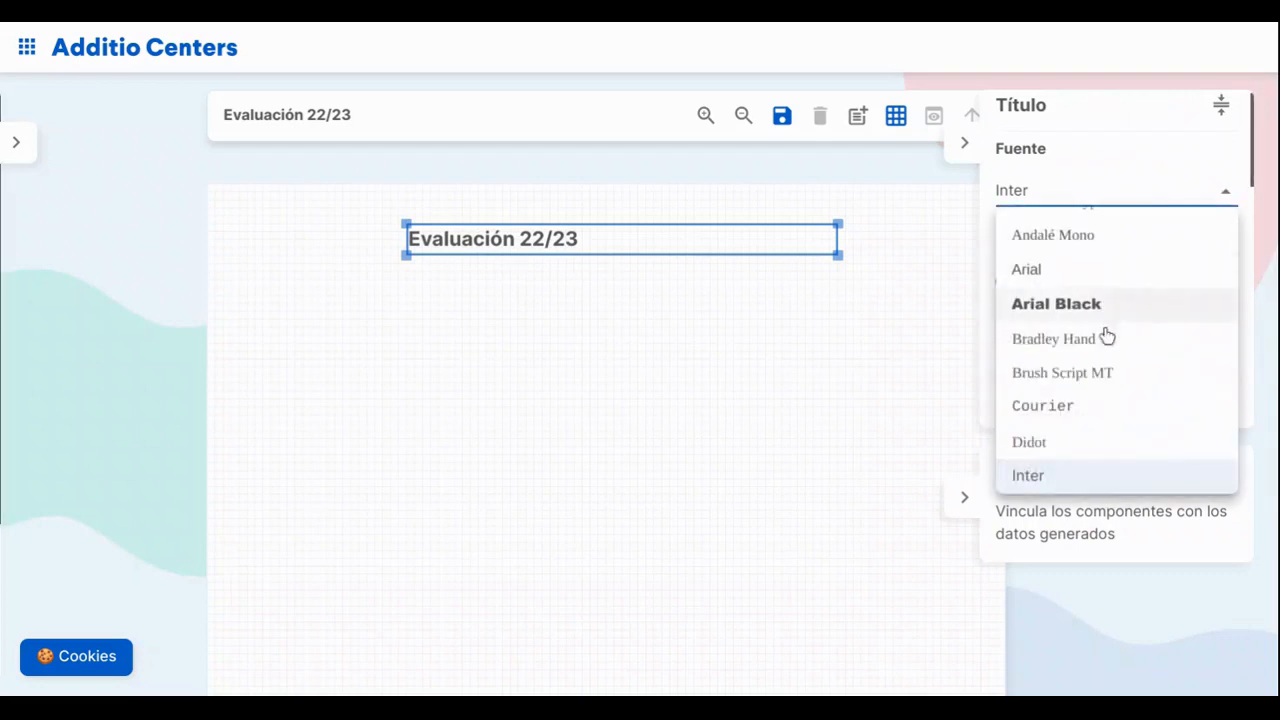
pyautogui.click(980, 338)
# Give the title a green fill colour
pyautogui.scroll(-5, 1052, 324)
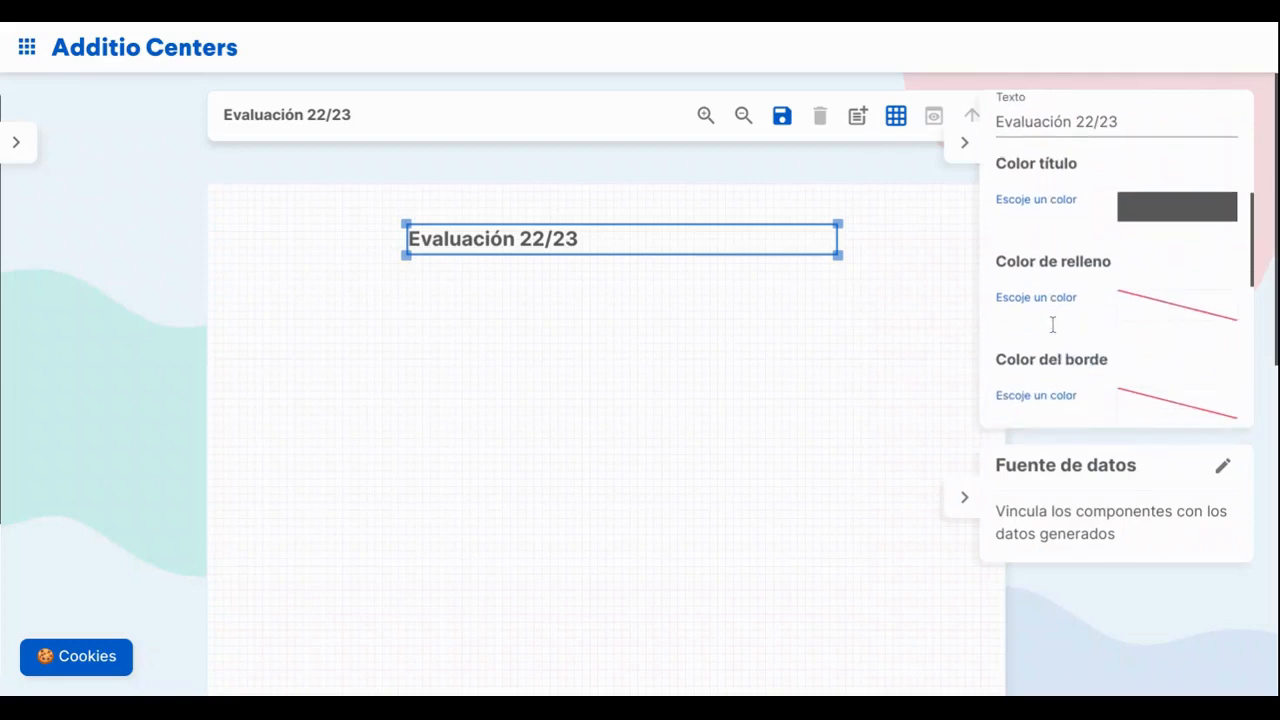
pyautogui.scroll(-2, 1066, 200)
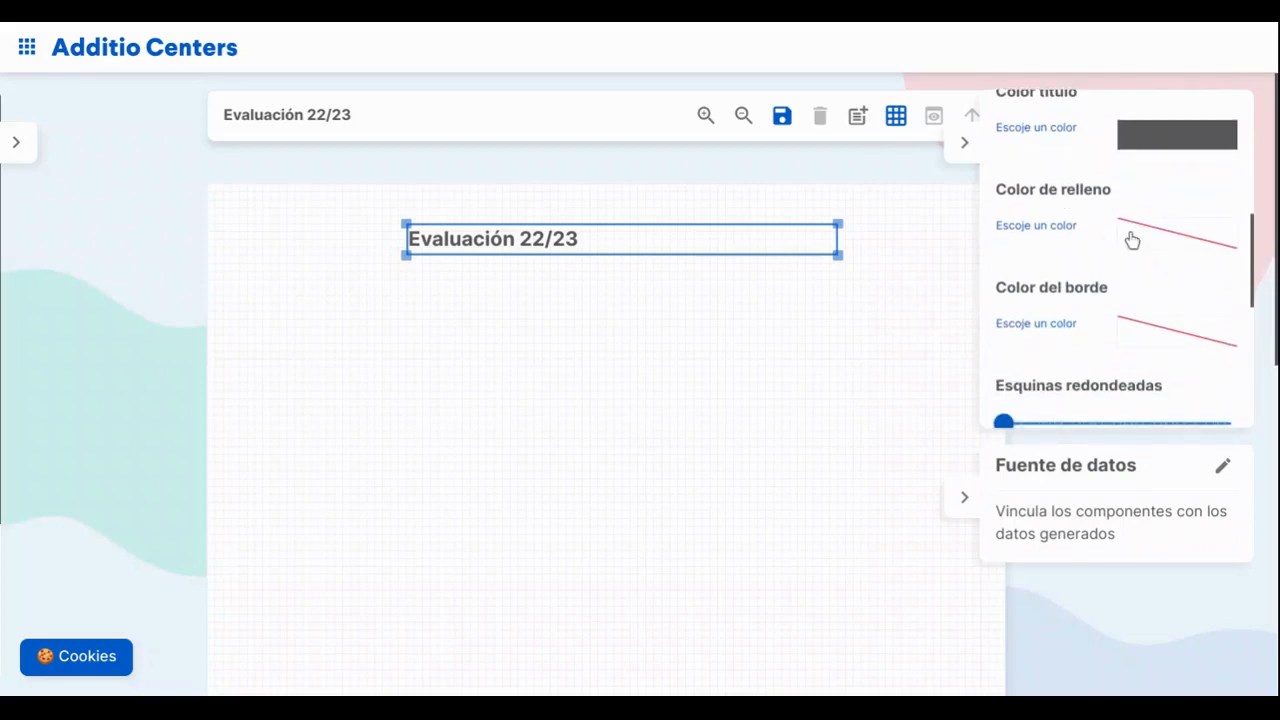
pyautogui.click(1132, 240)
pyautogui.click(1136, 316)
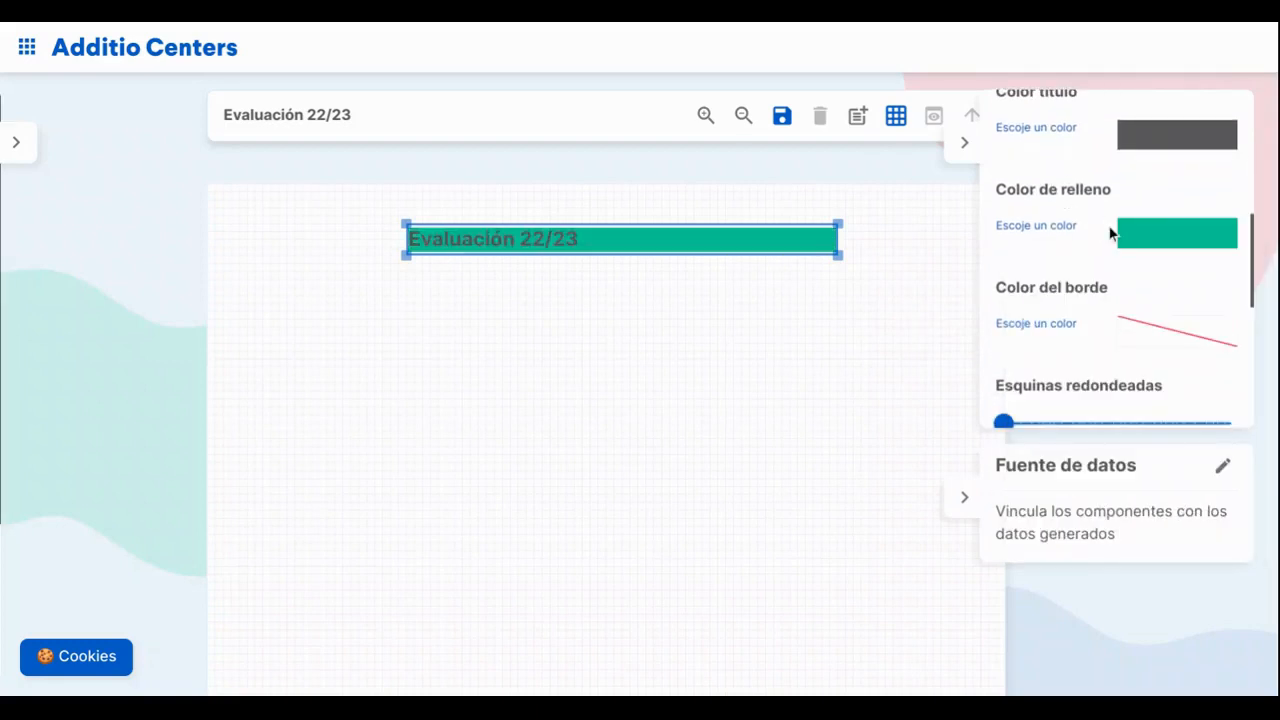
# Round the title's corners to about half of the maximum and centre its text
pyautogui.scroll(-4, 1109, 233)
pyautogui.moveTo(1005, 267); pyautogui.dragTo(1123, 271)
pyautogui.scroll(-2, 1126, 275)
pyautogui.scroll(-2, 1126, 275)
pyautogui.click(1082, 284)
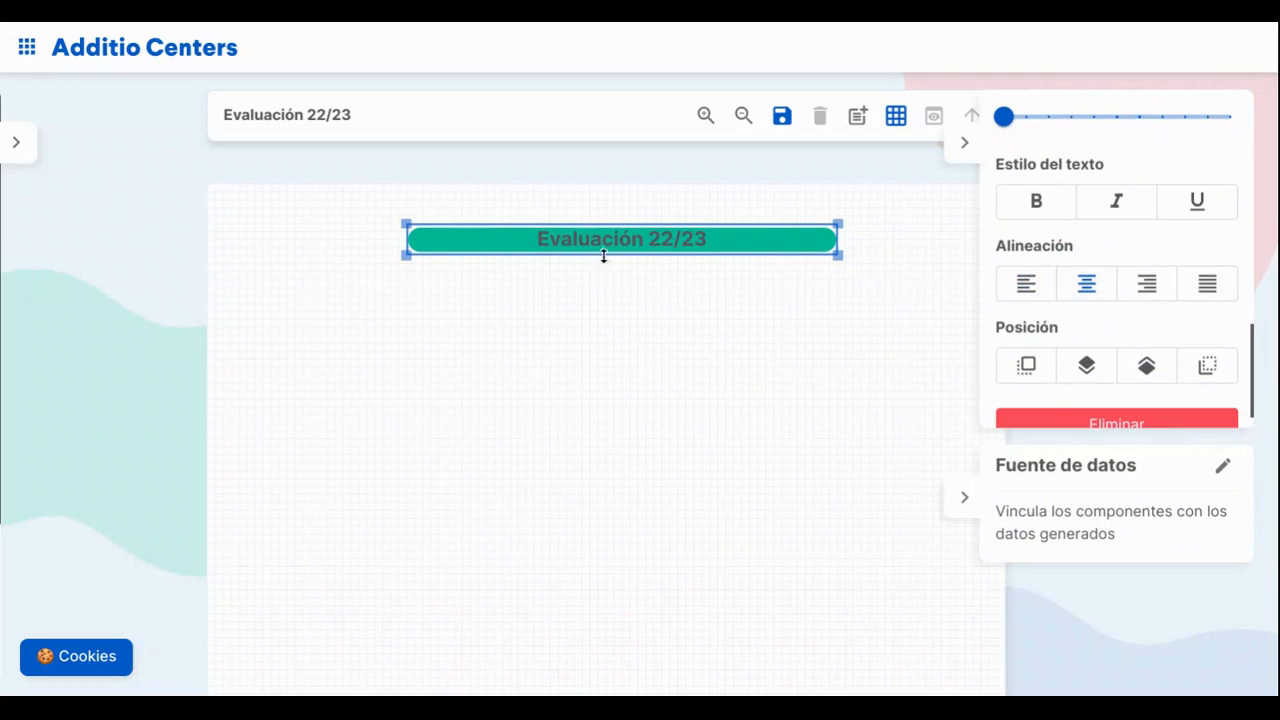
pyautogui.scroll(2, 1030, 323)
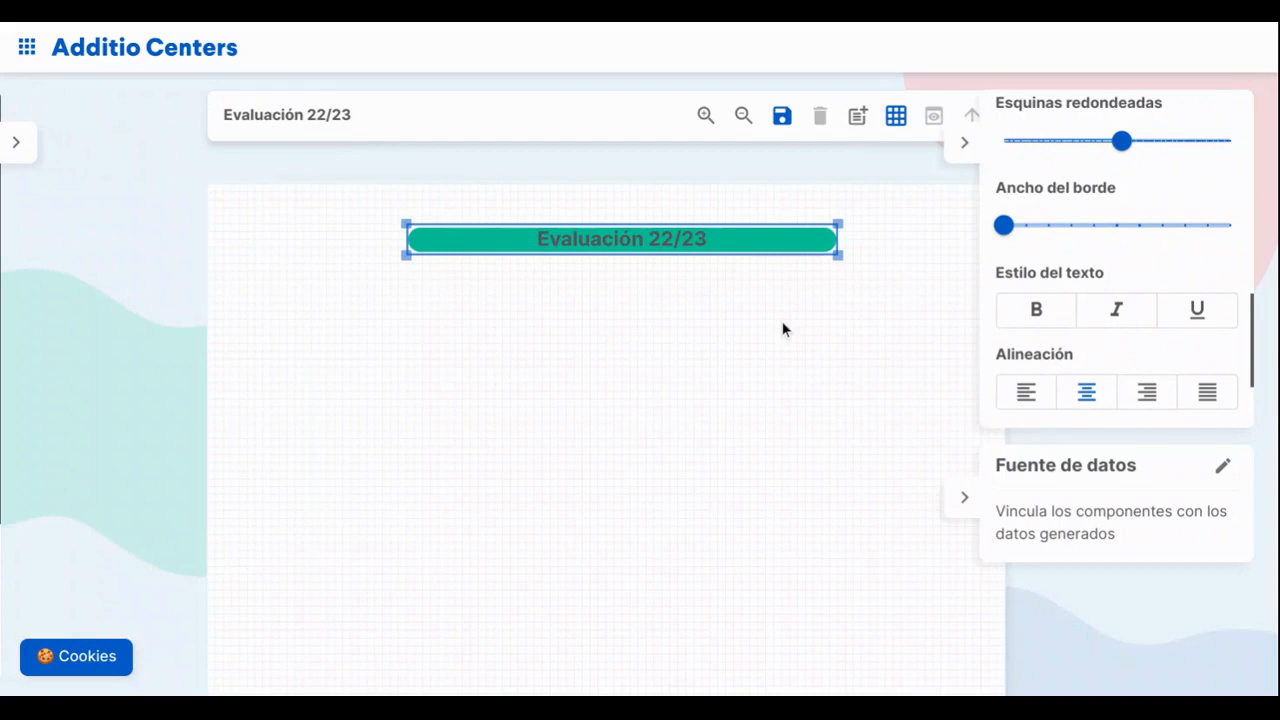
# Add a second title component below the green heading near the page's left edge and set its font size to 15
pyautogui.click(28, 142)
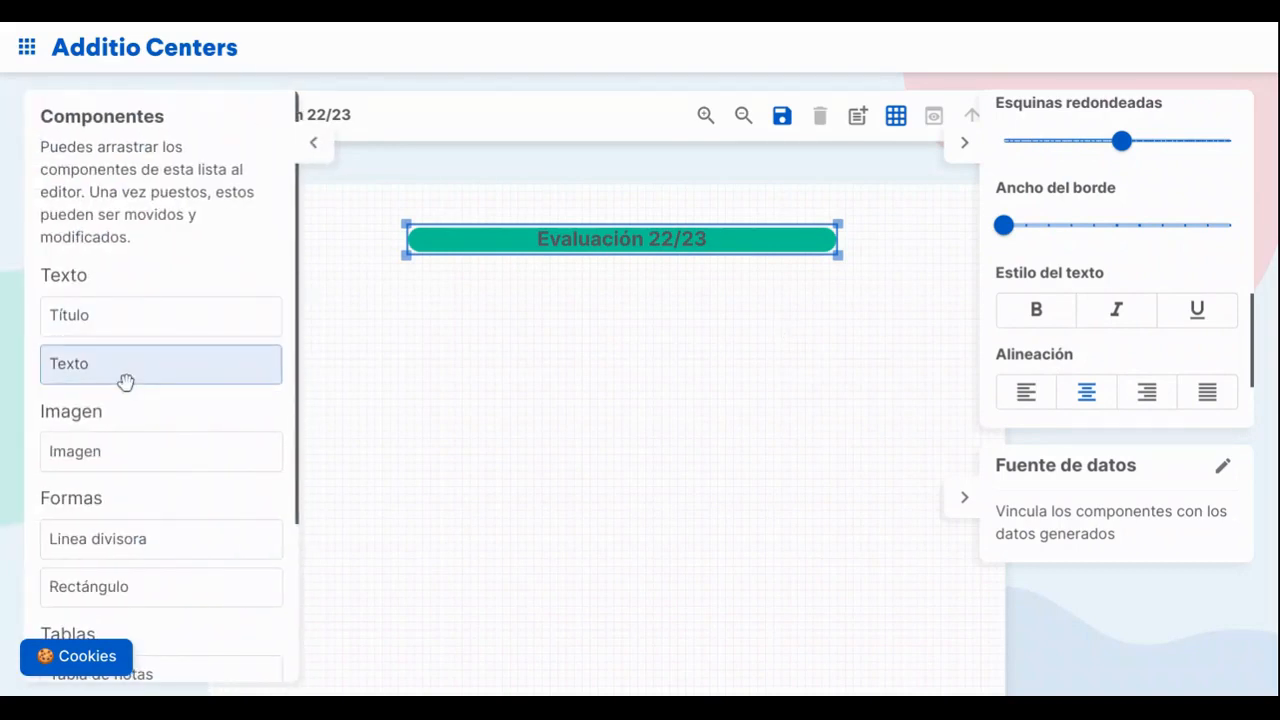
pyautogui.moveTo(103, 331); pyautogui.dragTo(354, 299)
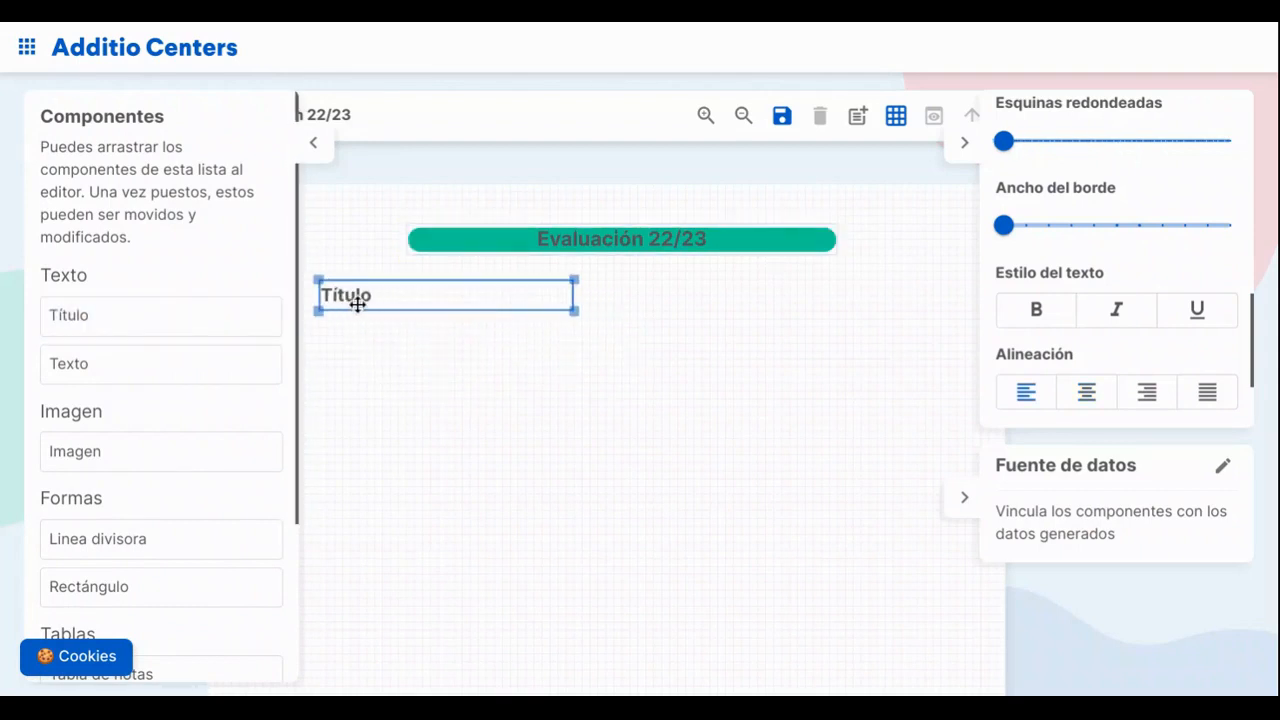
pyautogui.scroll(5, 1073, 190)
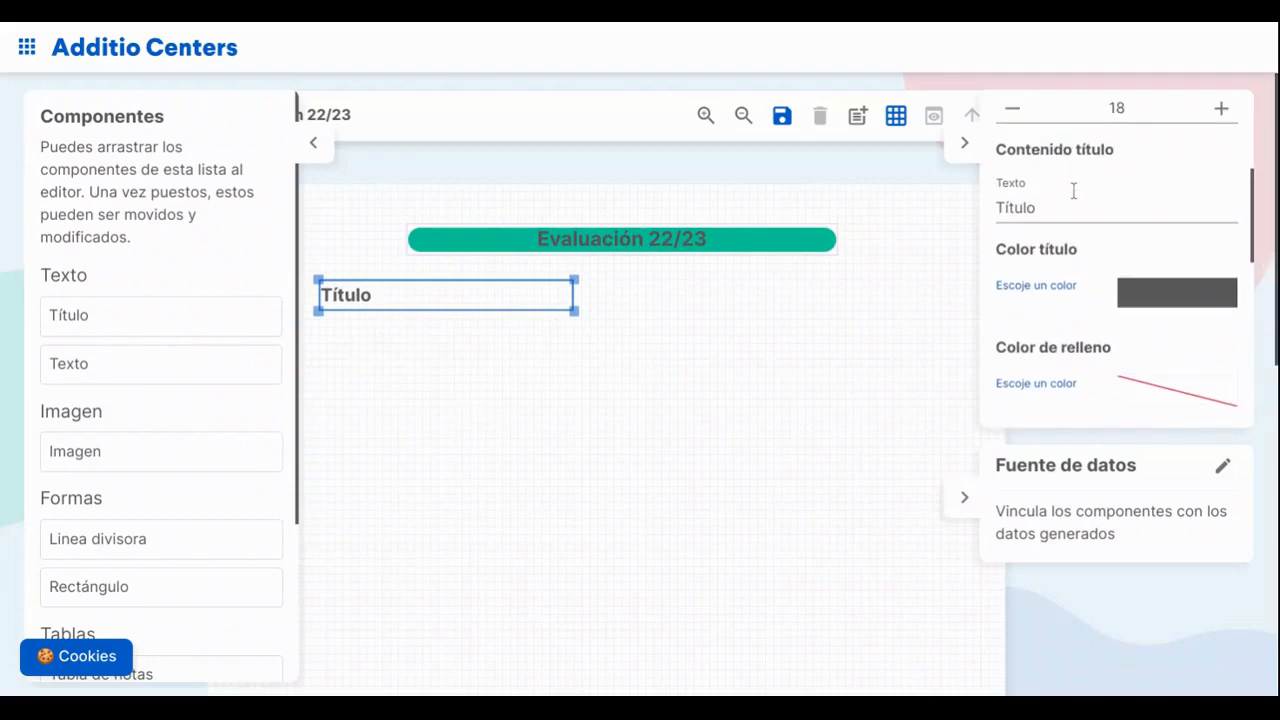
pyautogui.click(1085, 210)
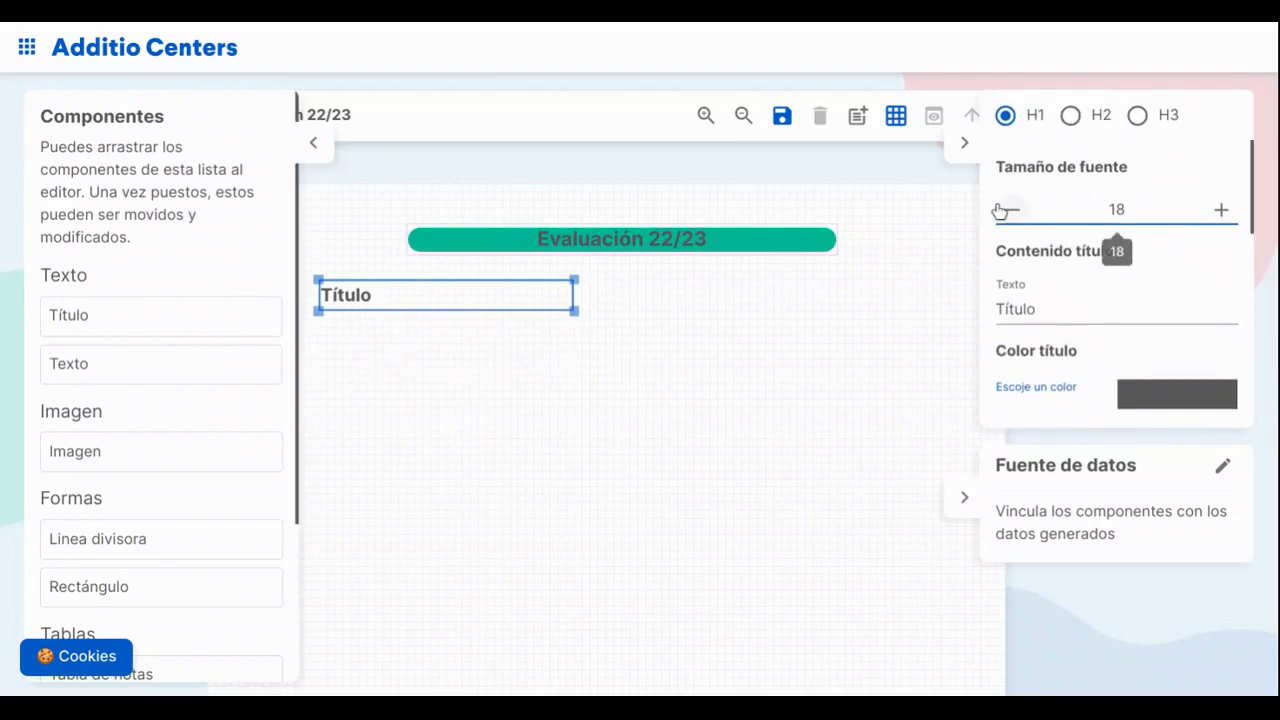
pyautogui.click(1008, 210)
pyautogui.click(1008, 210)
pyautogui.click(1008, 210)
pyautogui.click(1008, 210)
pyautogui.click(1221, 216)
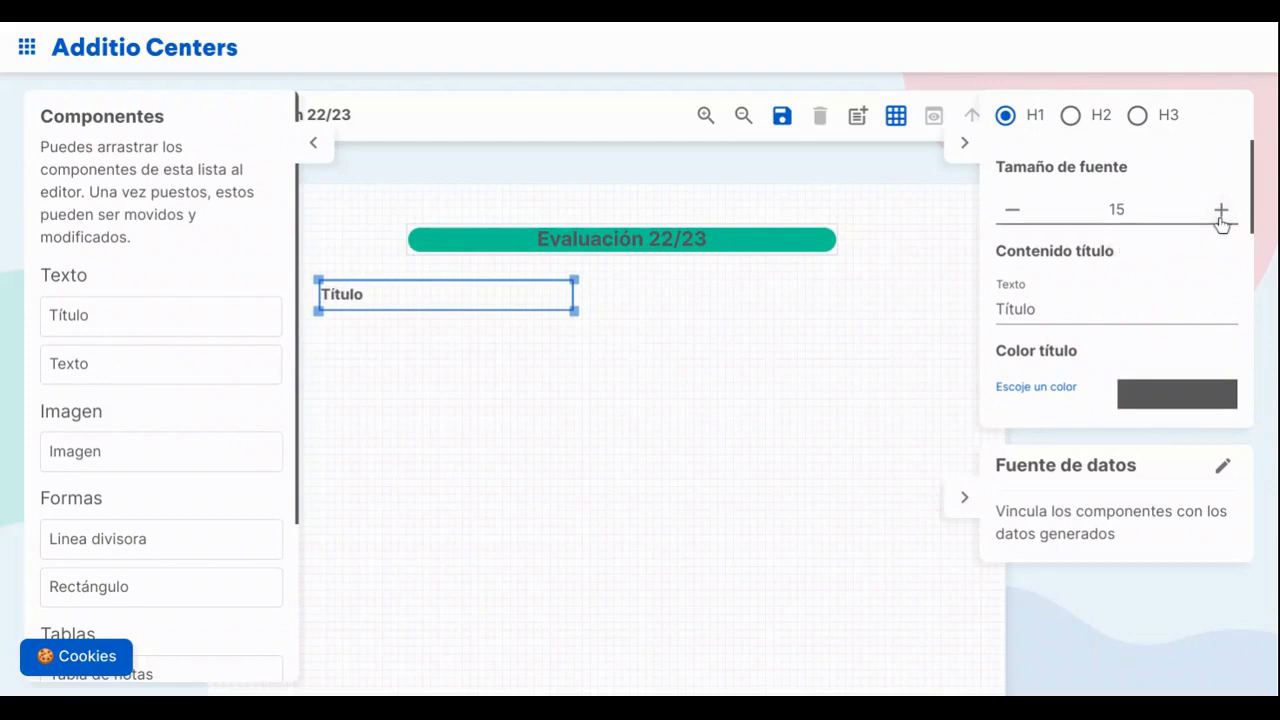
# Set the second title's text to "Nombre:"
pyautogui.doubleClick(1054, 314)
pyautogui.write('Nombre:')
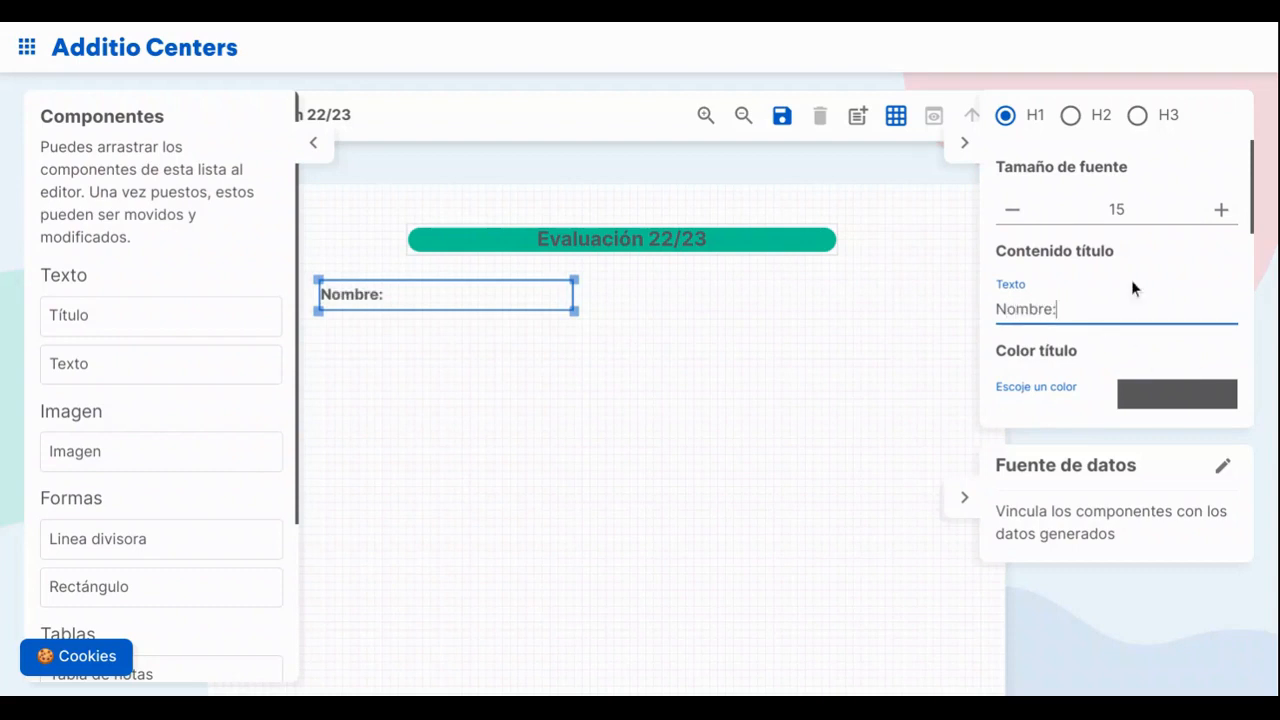
pyautogui.scroll(-2, 1132, 284)
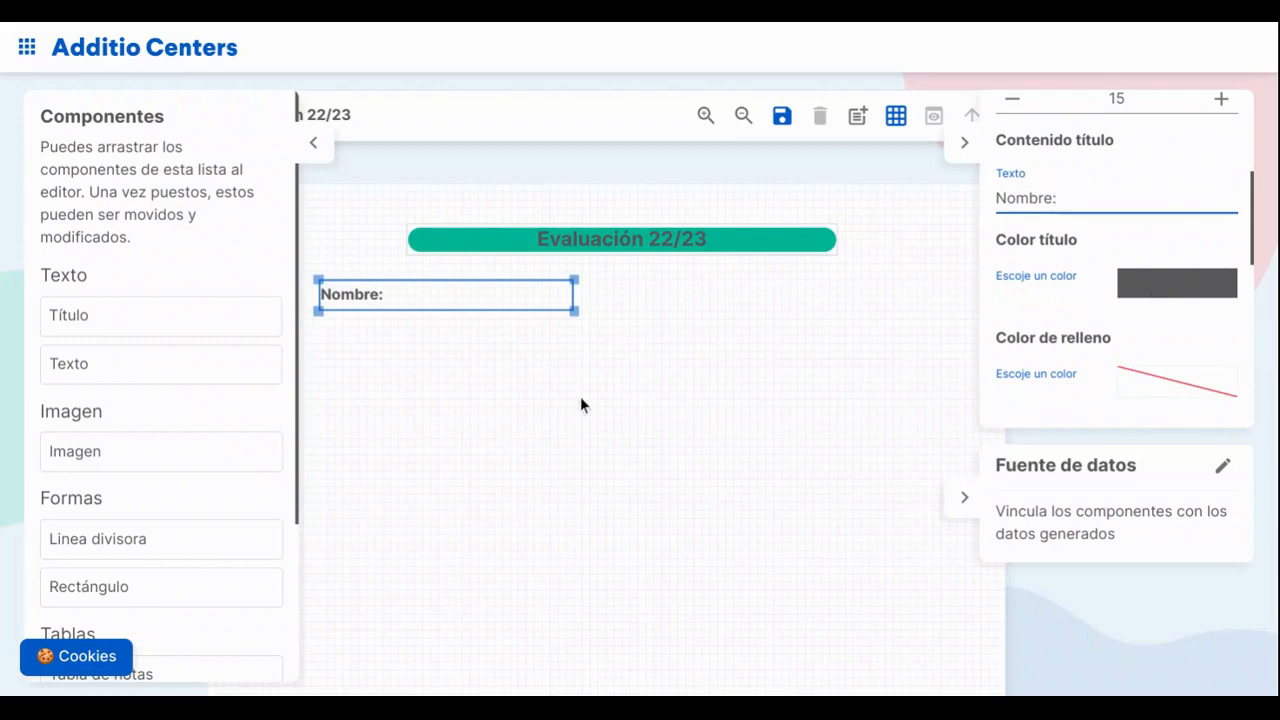
# Add a third title component directly below the "Nombre:" label and set its font size to 15
pyautogui.moveTo(181, 317); pyautogui.dragTo(431, 346)
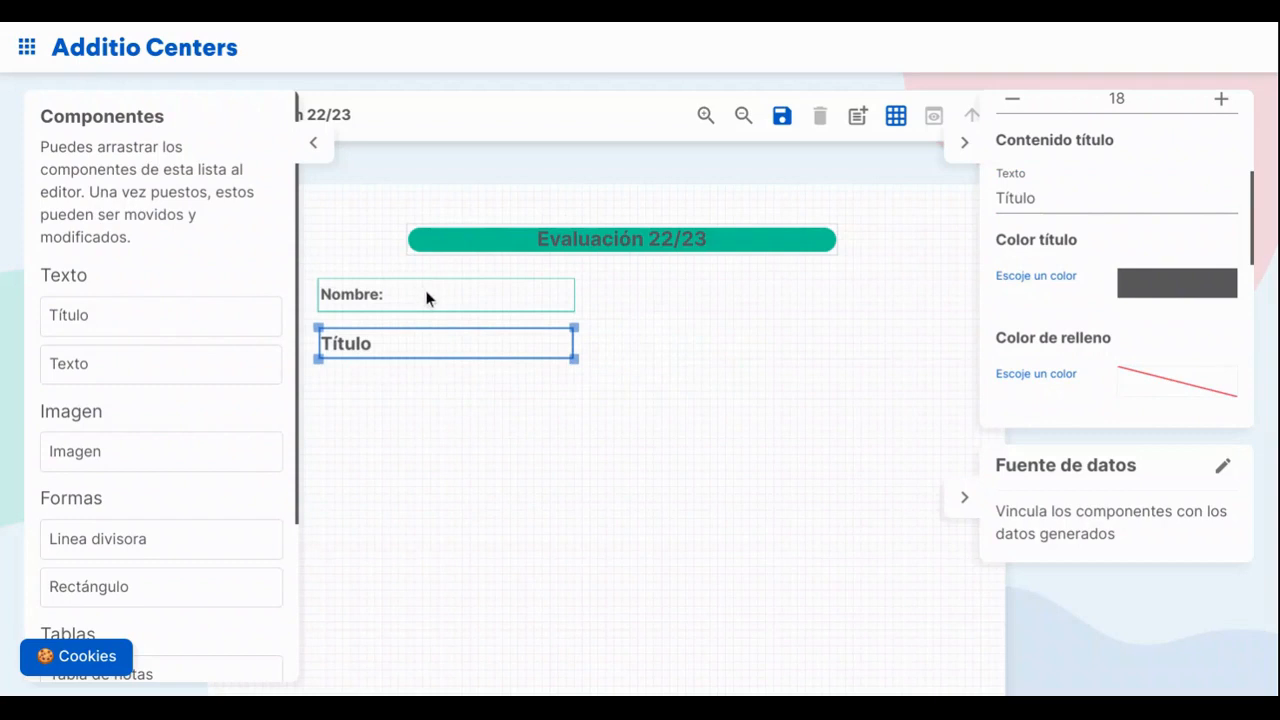
pyautogui.click(1012, 110)
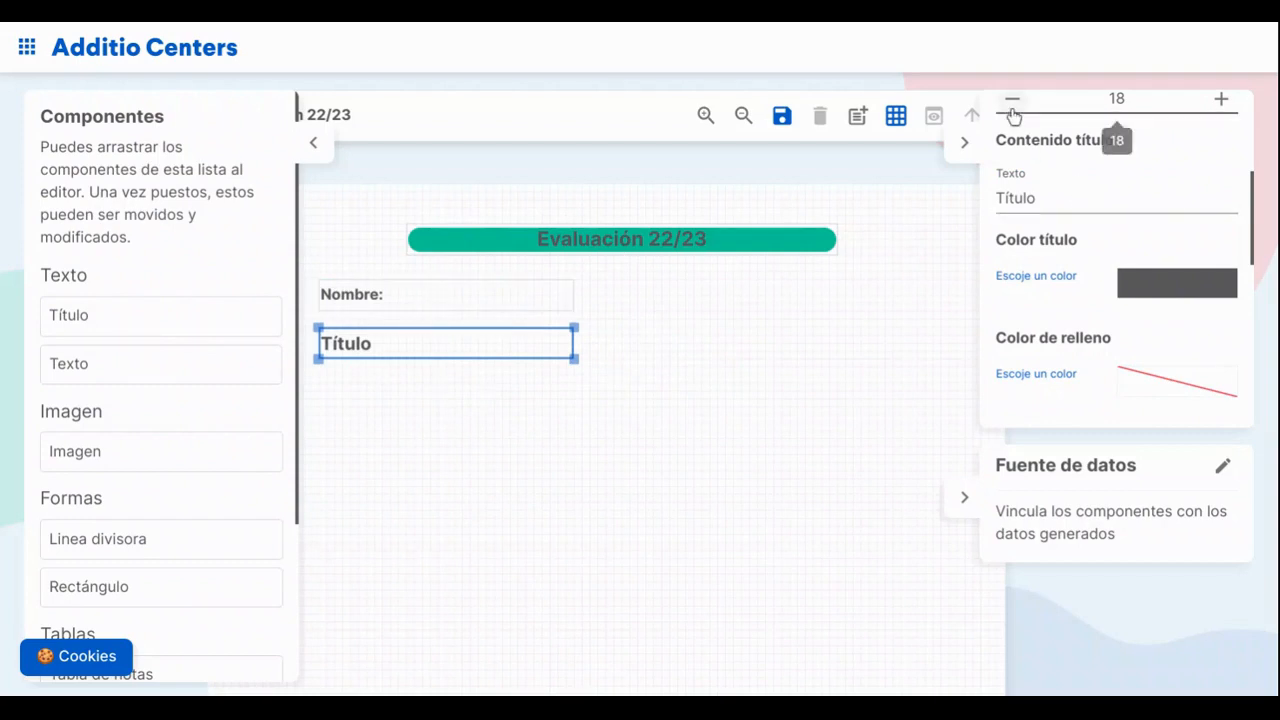
pyautogui.click(1012, 111)
pyautogui.click(1012, 111)
pyautogui.scroll(2, 1120, 200)
pyautogui.scroll(-1, 1125, 204)
pyautogui.scroll(-1, 1125, 204)
# Set the third title's text to "Apellido:"
pyautogui.doubleClick(1015, 229)
pyautogui.write('Apellido')
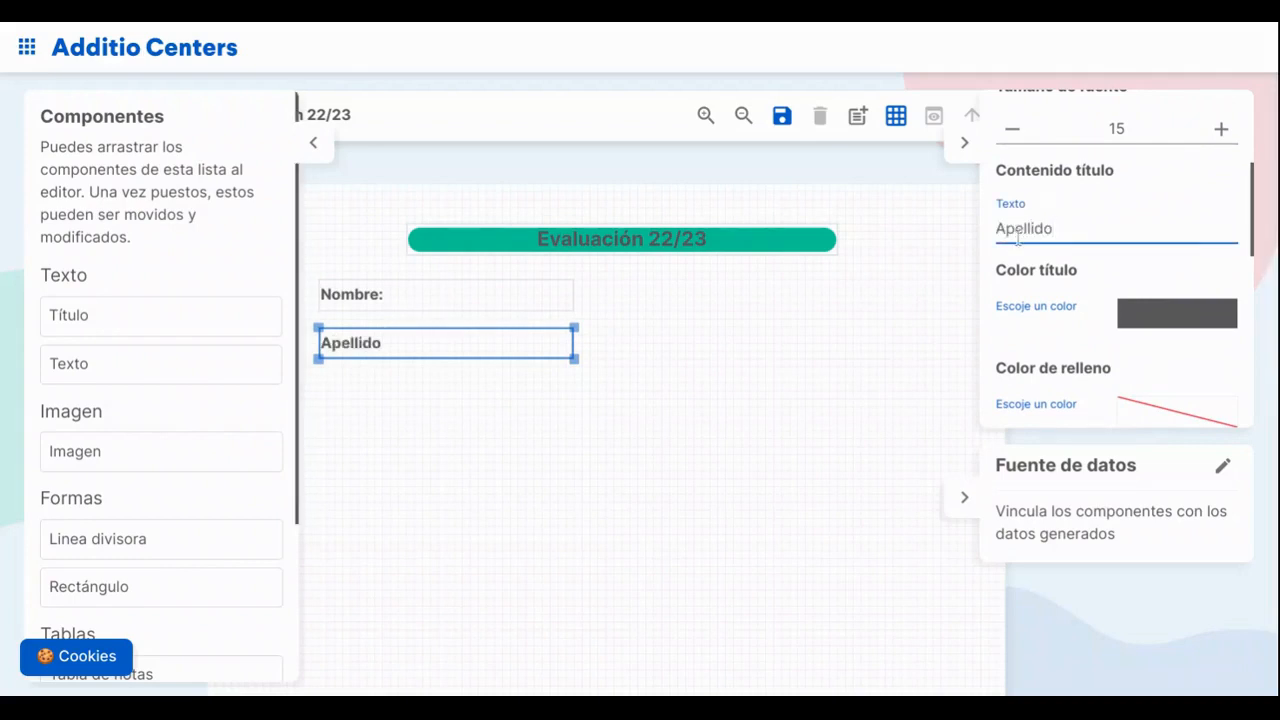
pyautogui.click(705, 330)
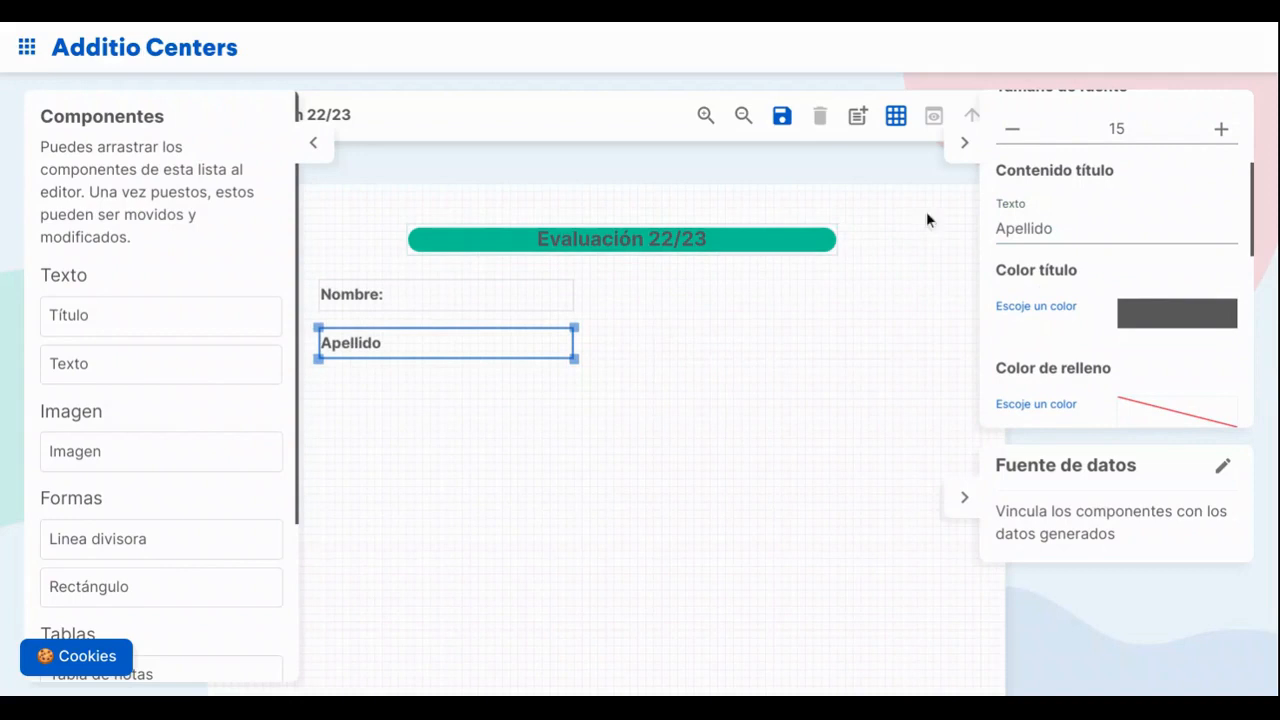
pyautogui.click(1059, 220)
pyautogui.write(':')
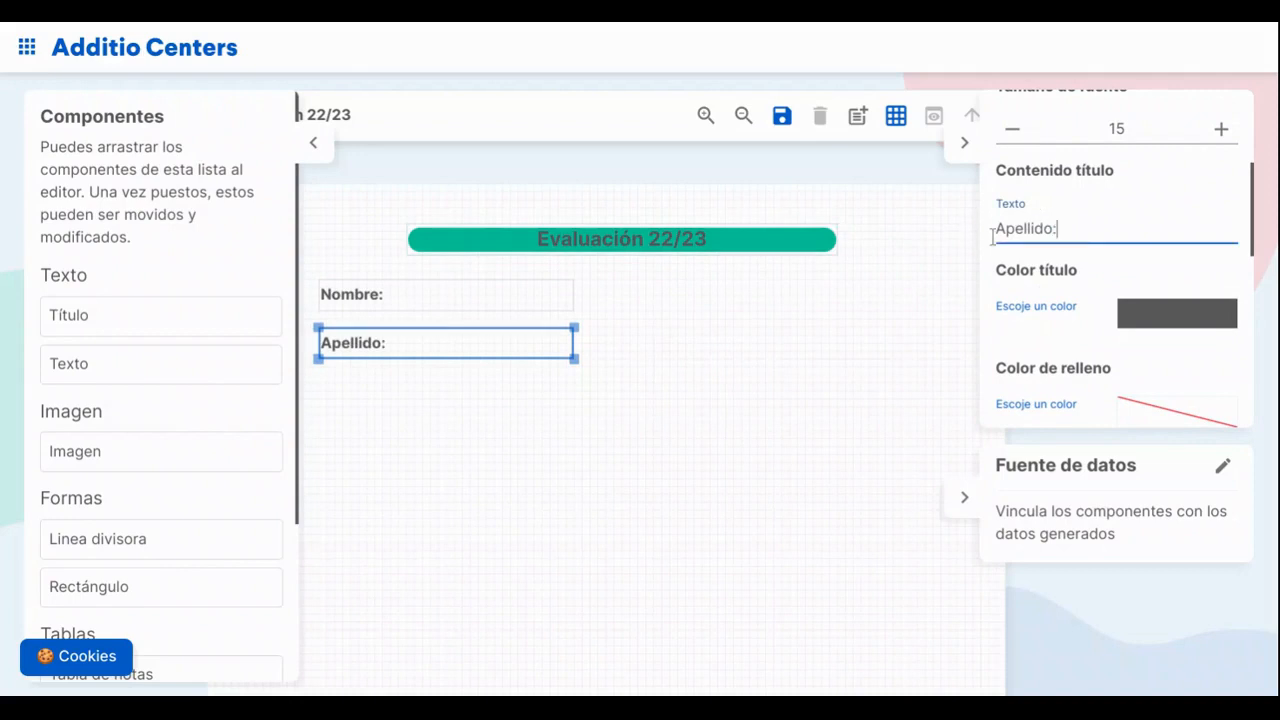
# Narrow the "Apellido:" and "Nombre:" boxes to the same width, just fitting their text
pyautogui.click(648, 346)
pyautogui.moveTo(576, 352); pyautogui.dragTo(398, 353)
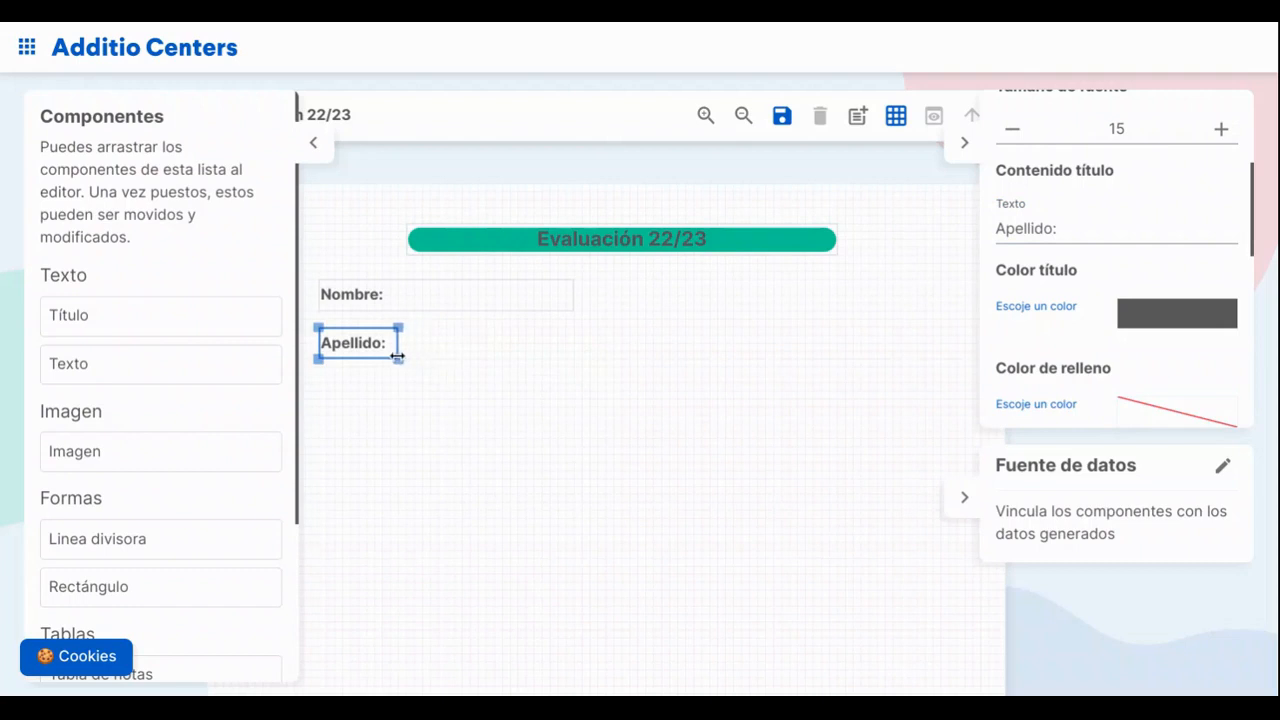
pyautogui.click(474, 315)
pyautogui.moveTo(575, 298); pyautogui.dragTo(398, 296)
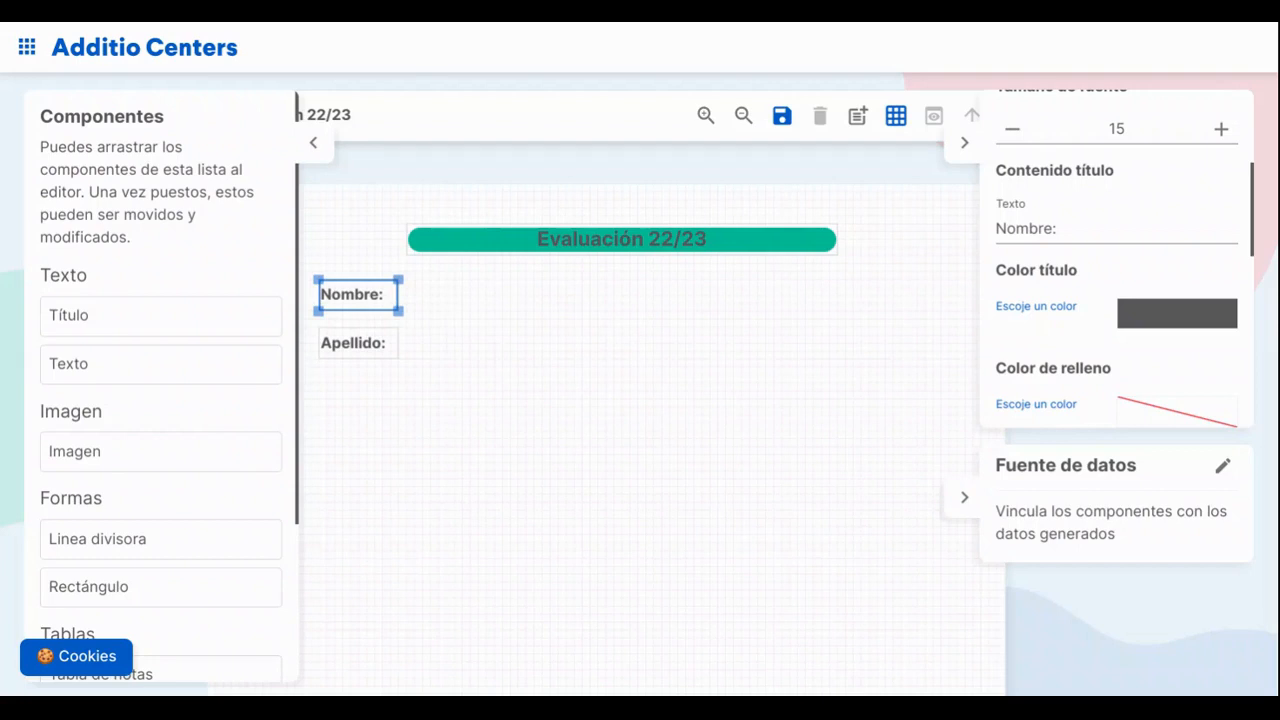
# Add one text component beside the "Nombre:" label and another beside the "Apellido:" label
pyautogui.moveTo(102, 369); pyautogui.dragTo(429, 296)
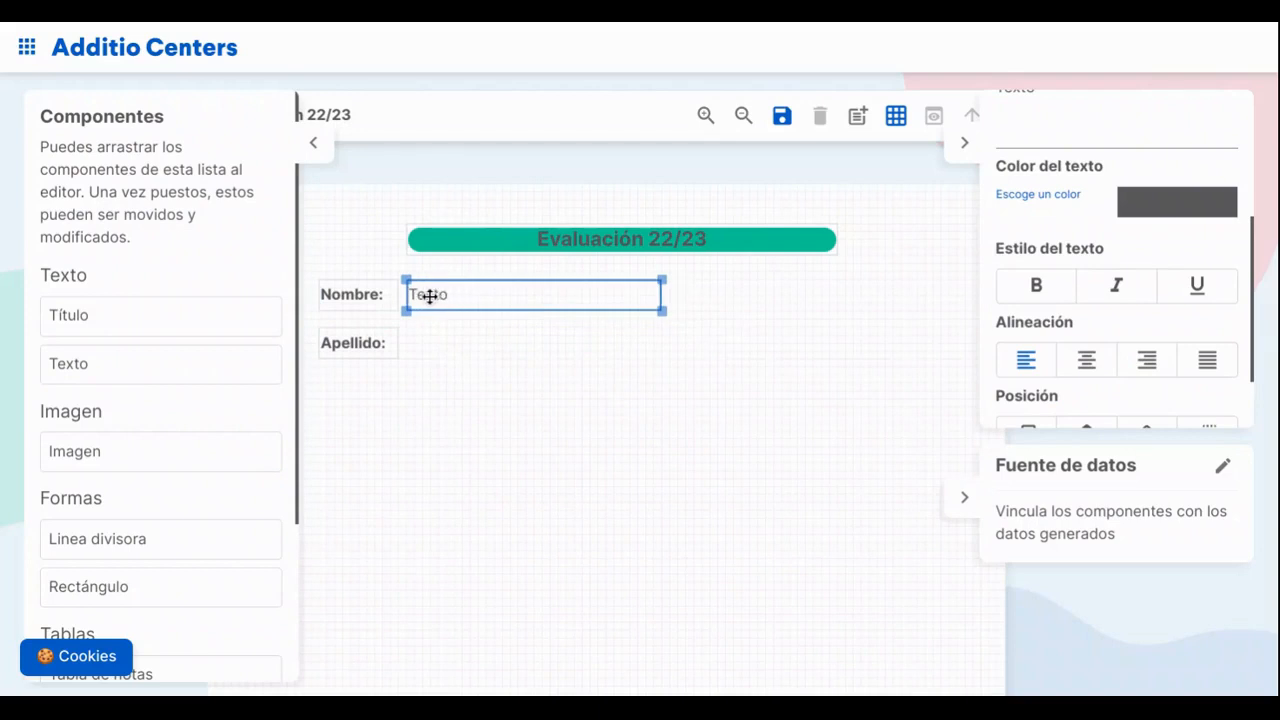
pyautogui.moveTo(163, 363); pyautogui.dragTo(466, 345)
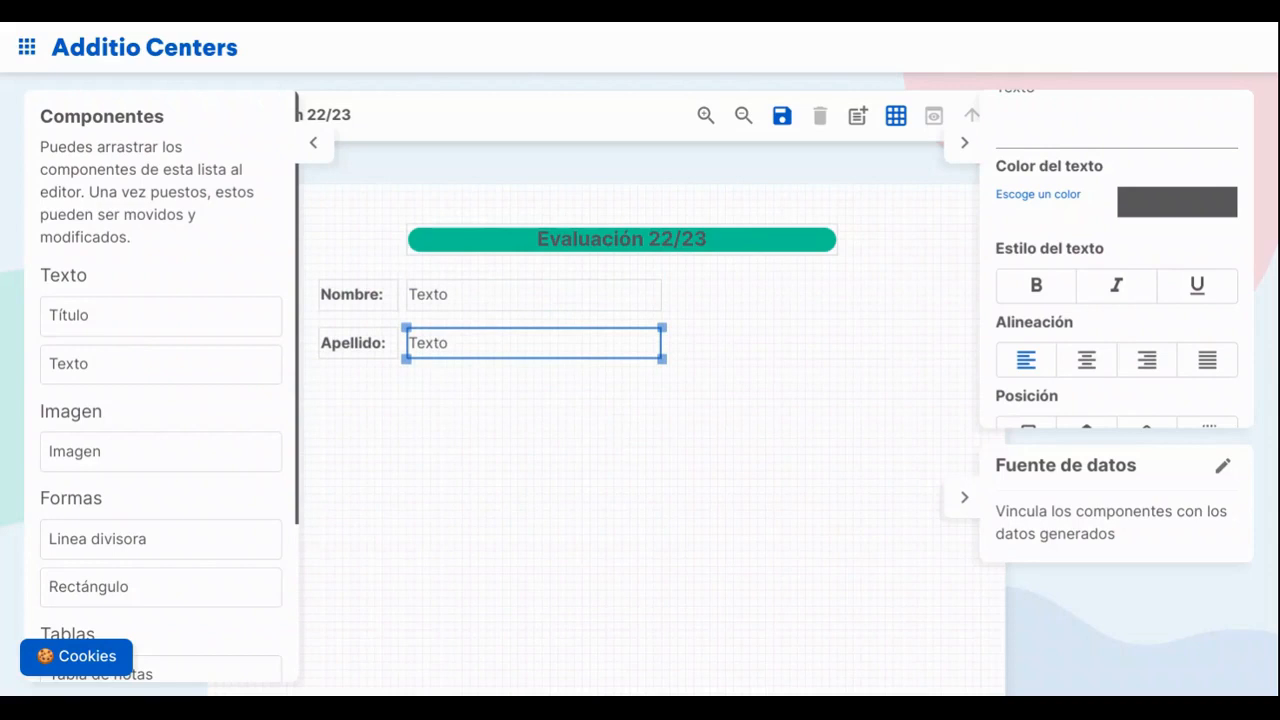
# Add an image component at the page's bottom-right corner, shrink it to about half size and move it fully inside the page
pyautogui.scroll(-5, 535, 387)
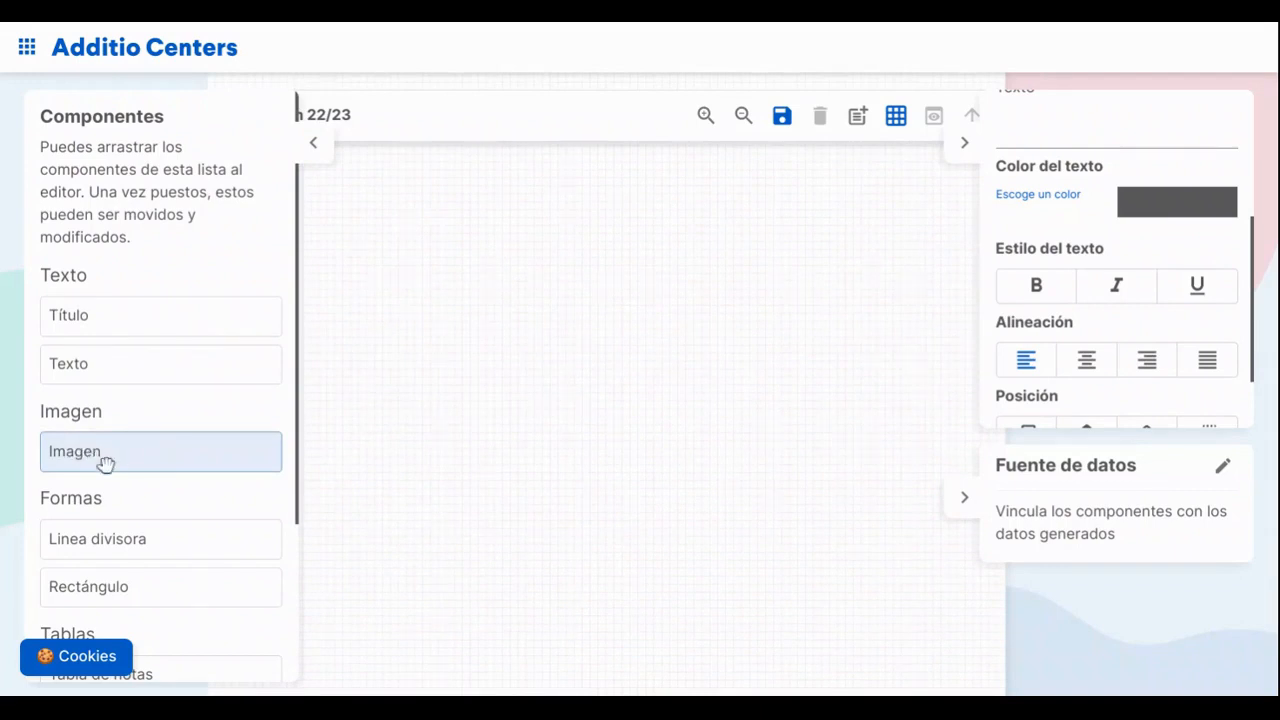
pyautogui.moveTo(82, 455); pyautogui.dragTo(792, 600)
pyautogui.scroll(-1, 742, 423)
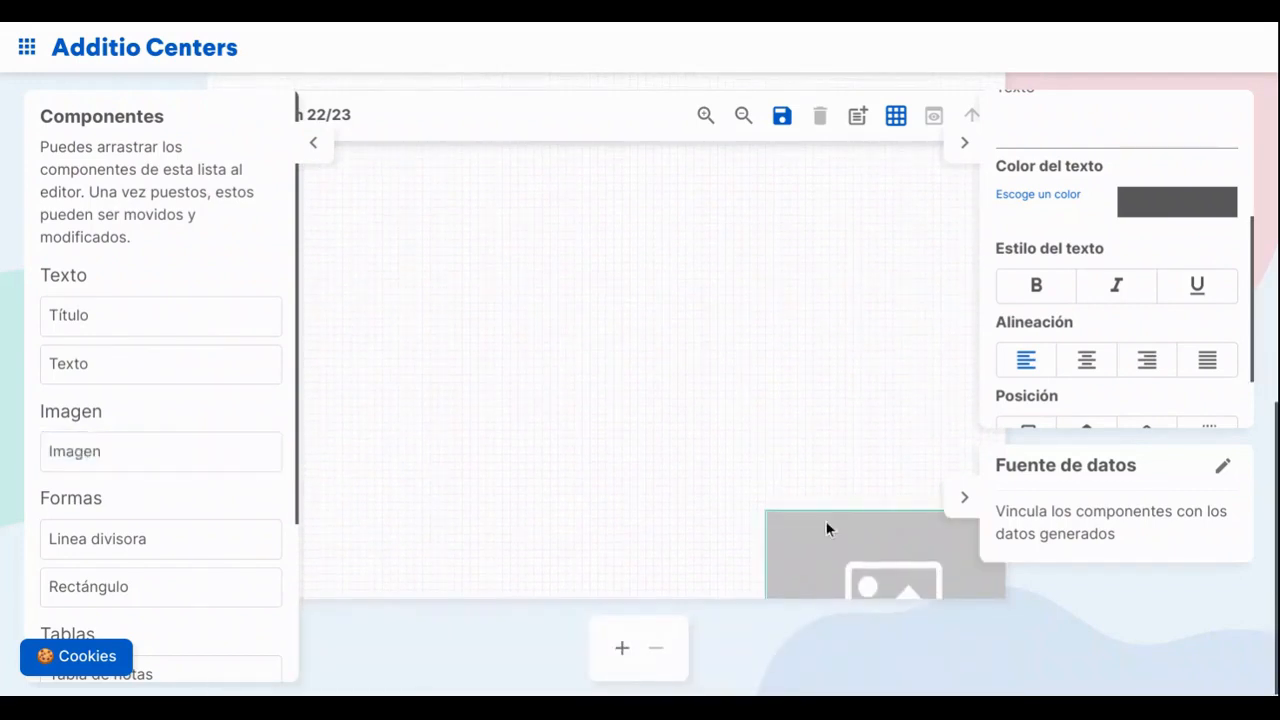
pyautogui.click(843, 538)
pyautogui.moveTo(869, 563); pyautogui.dragTo(817, 488)
pyautogui.moveTo(710, 408); pyautogui.dragTo(840, 502)
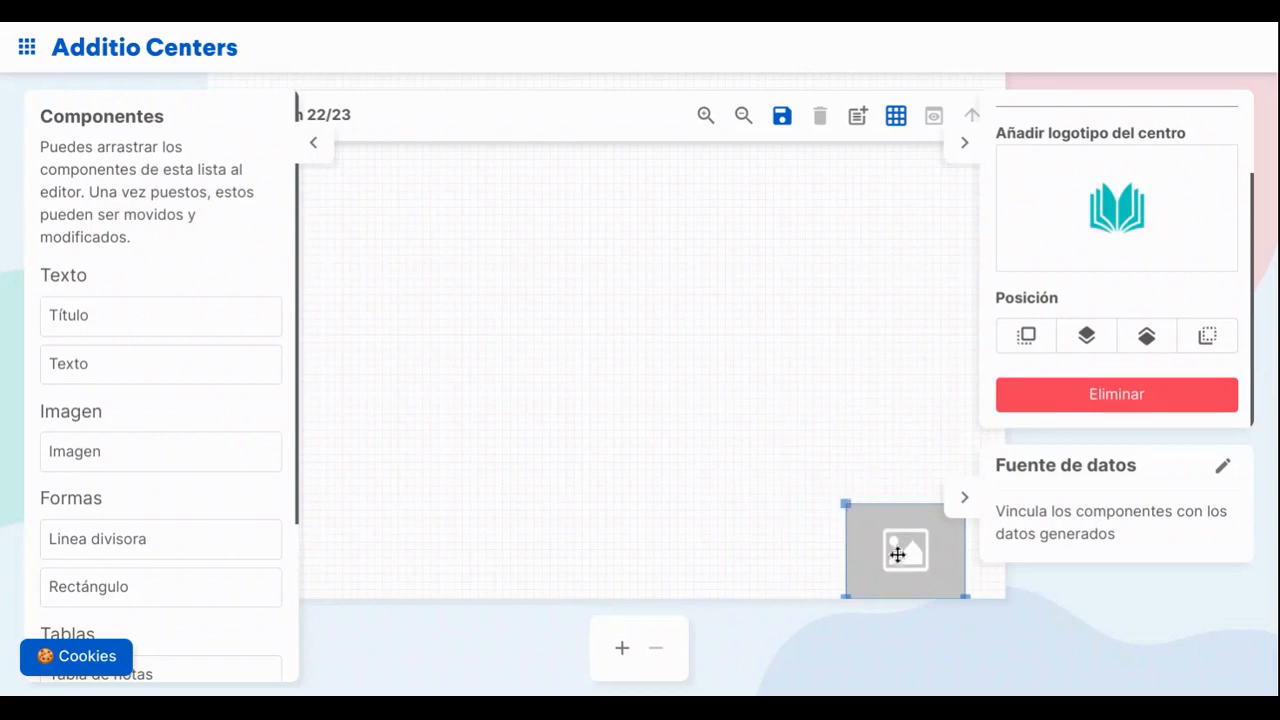
pyautogui.moveTo(915, 581); pyautogui.dragTo(912, 545)
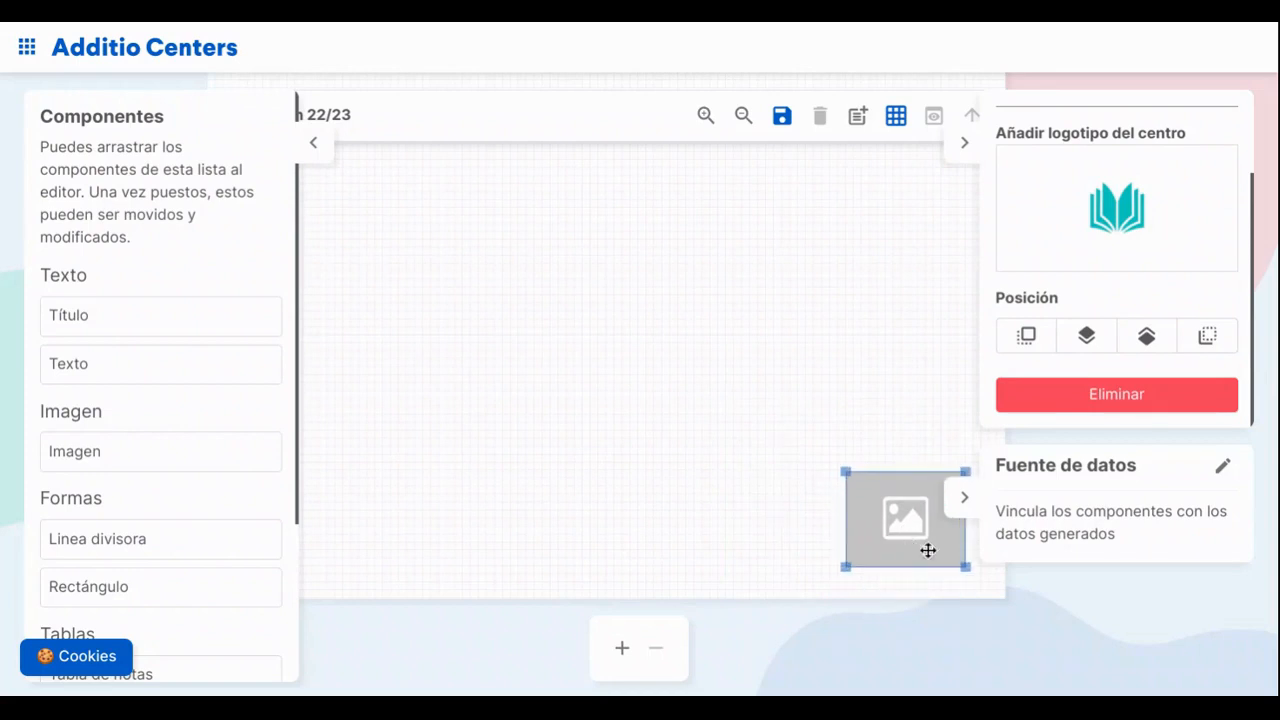
# Fill the image component at the page's bottom-right corner with the school's logo
pyautogui.scroll(1, 1113, 364)
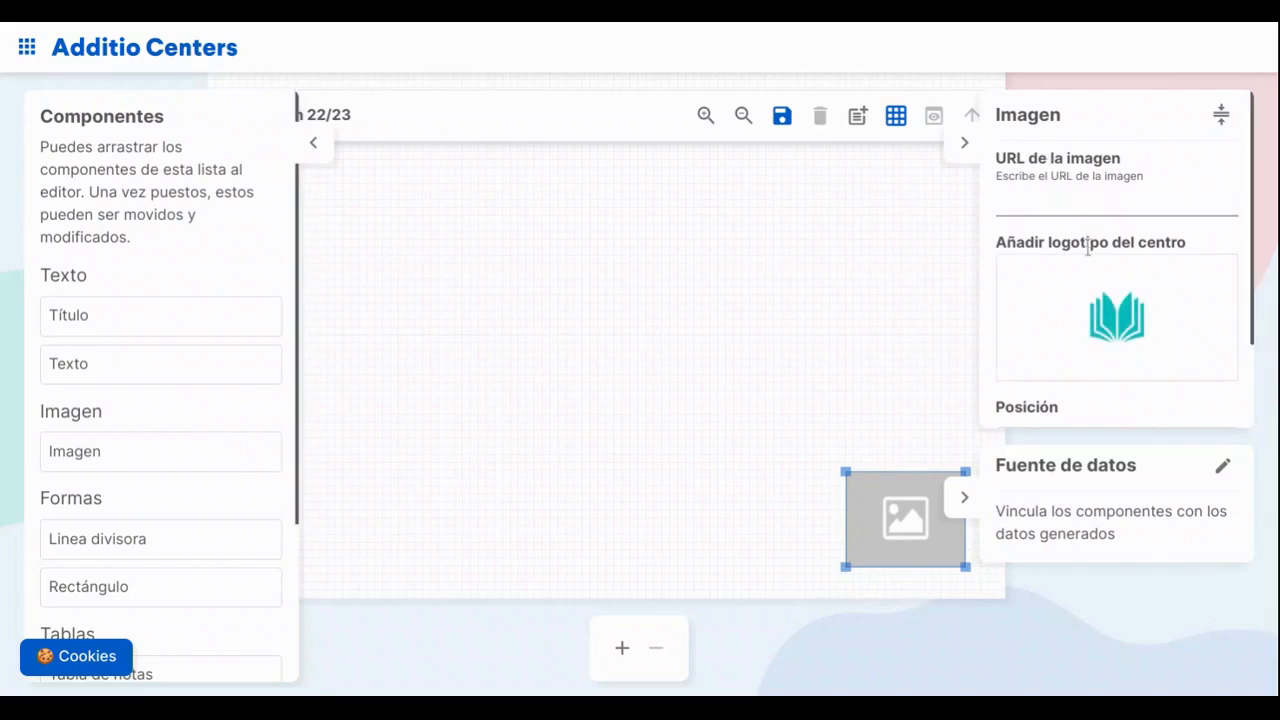
pyautogui.click(1108, 305)
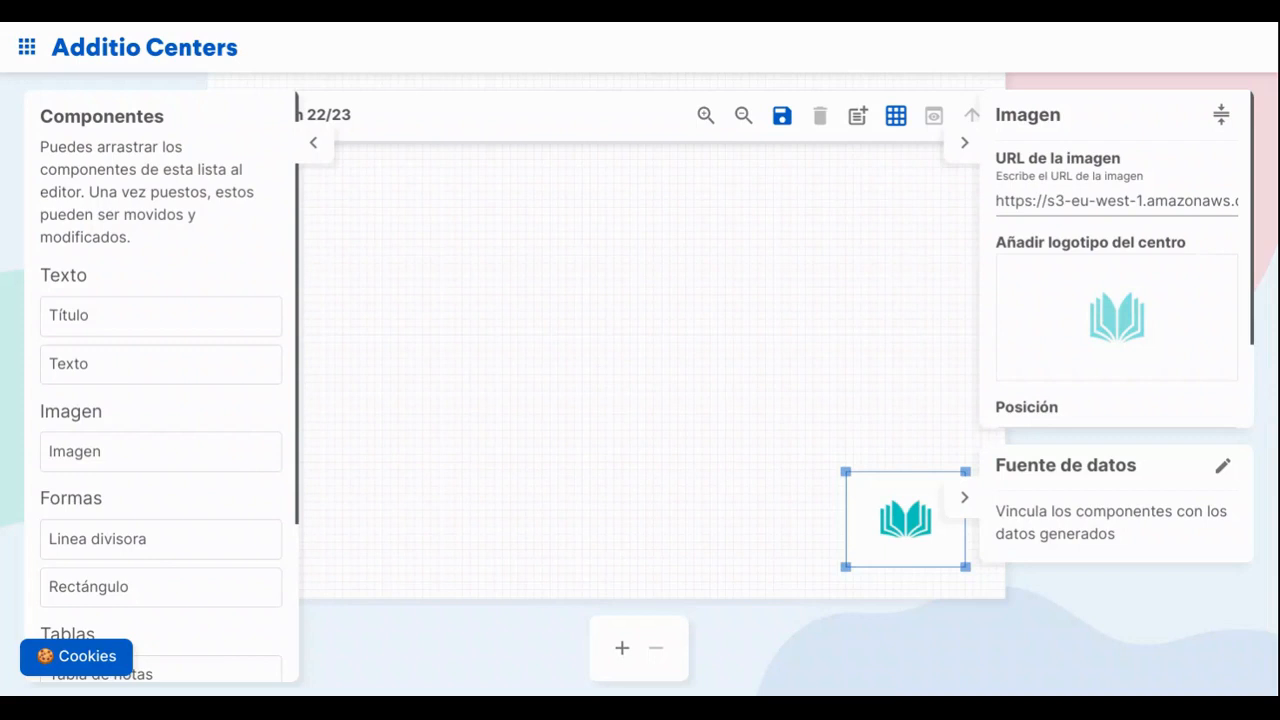
pyautogui.scroll(5, 668, 331)
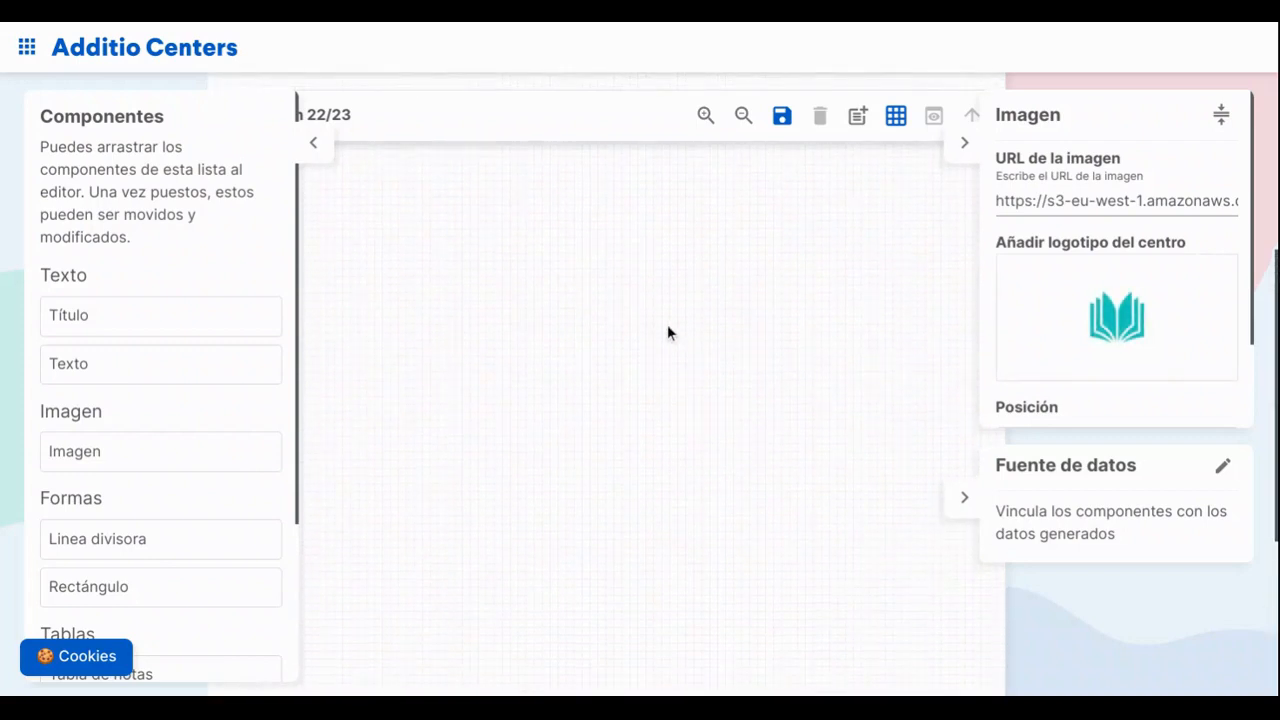
pyautogui.scroll(2, 667, 332)
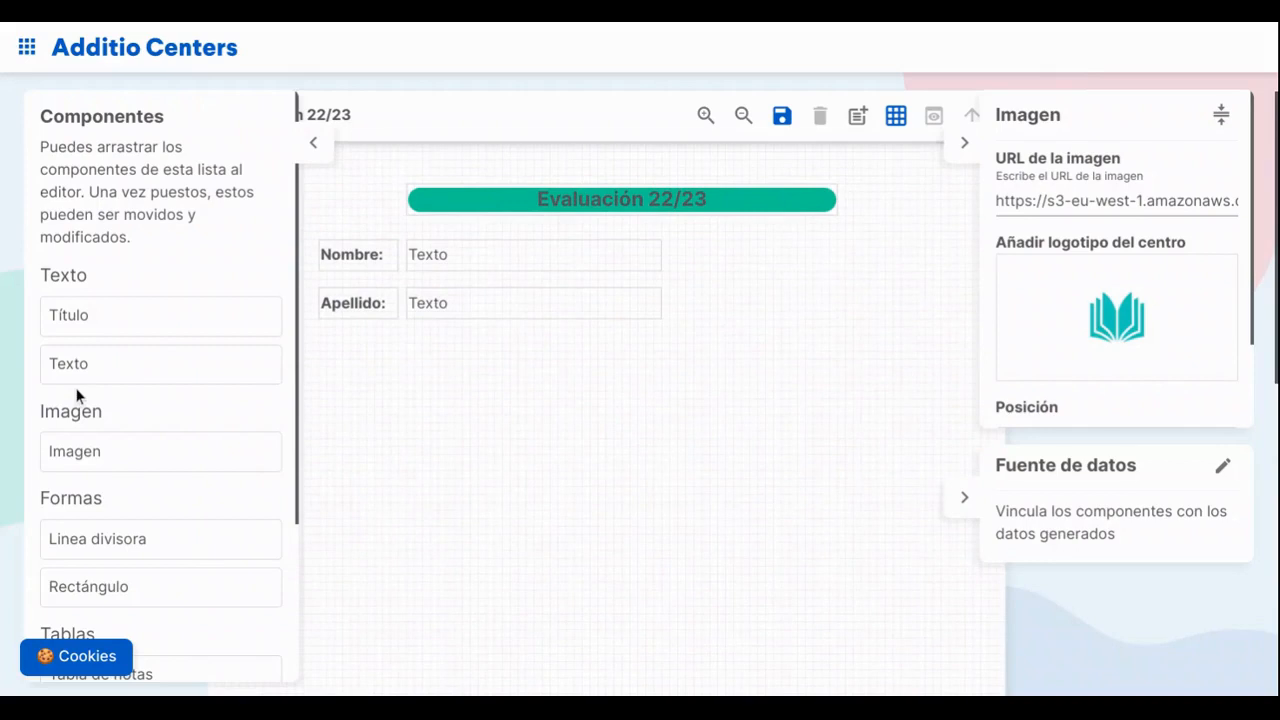
# Add a divider line just below the "Apellido:" row and lengthen it to nearly reach the page's right edge
pyautogui.scroll(-2, 78, 395)
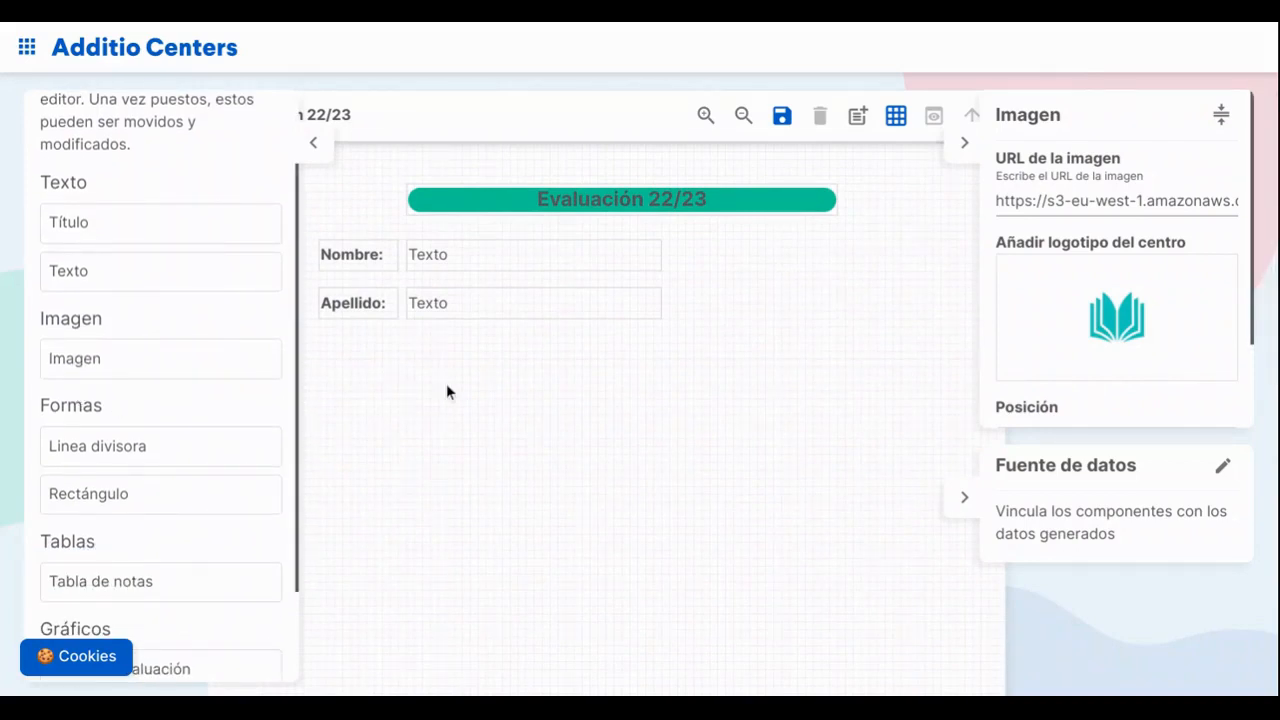
pyautogui.click(440, 301)
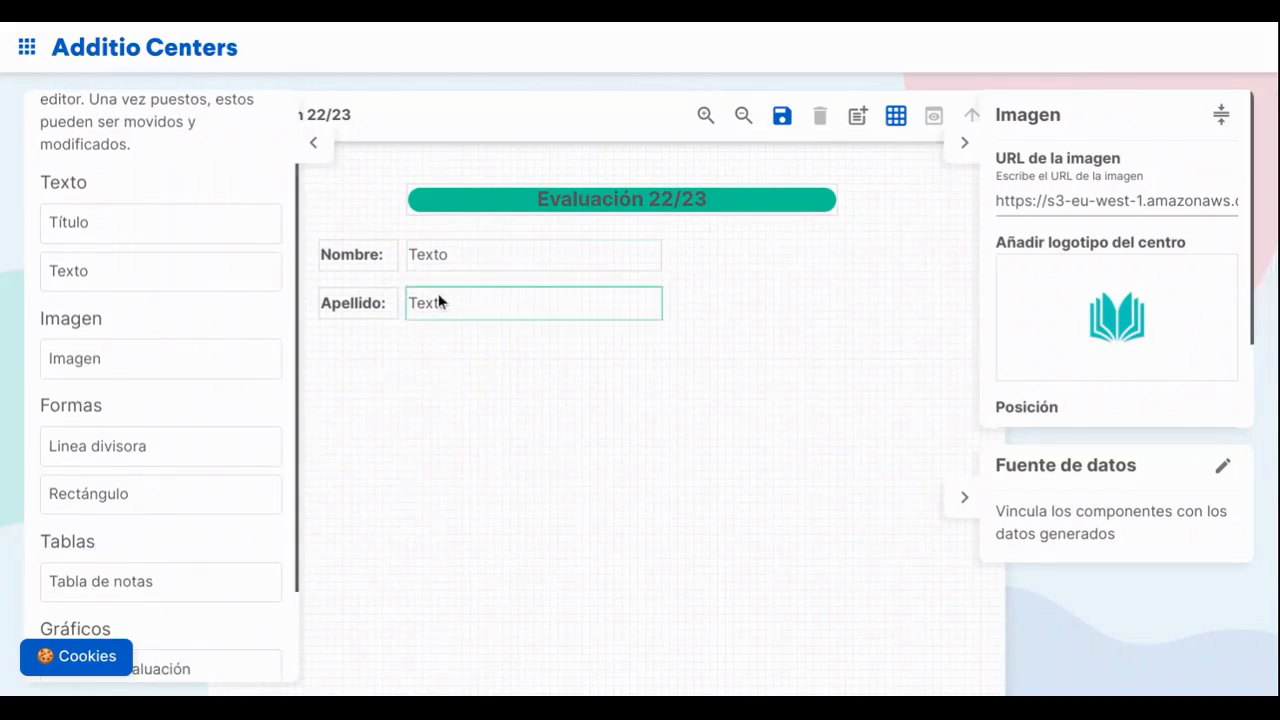
pyautogui.click(408, 411)
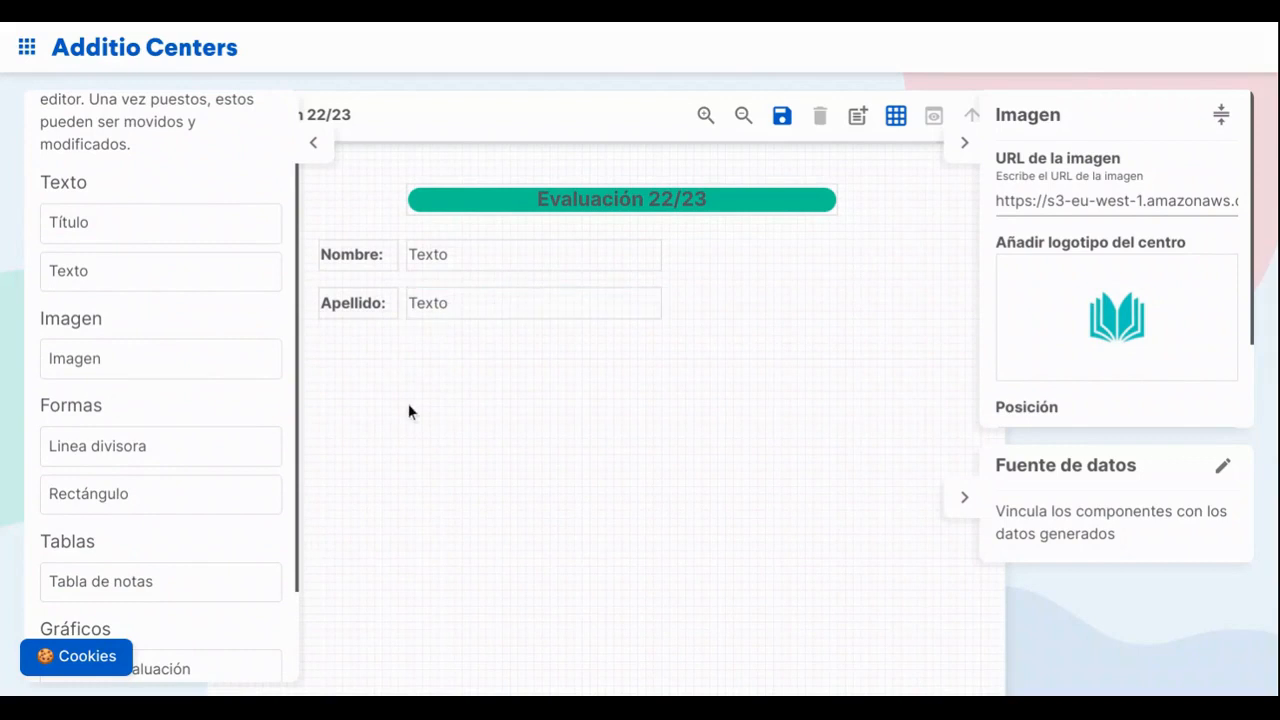
pyautogui.moveTo(148, 455); pyautogui.dragTo(286, 423)
pyautogui.click(571, 370)
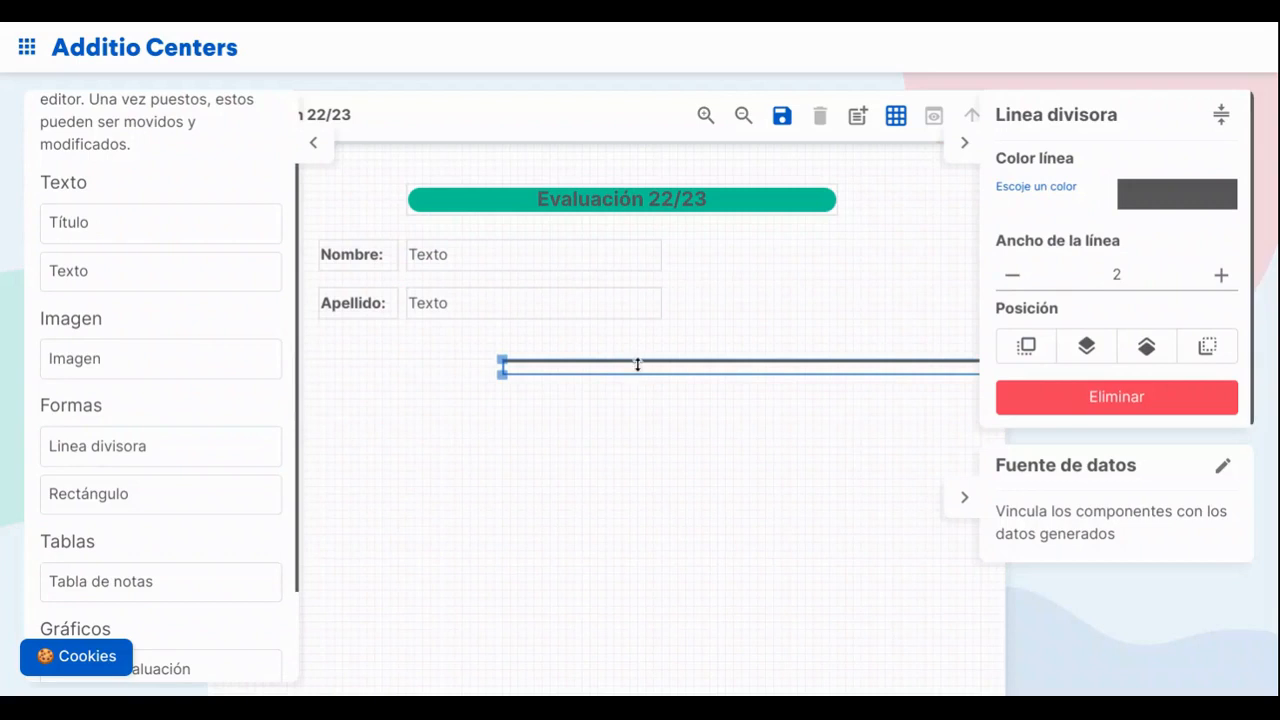
pyautogui.moveTo(637, 365); pyautogui.dragTo(446, 340)
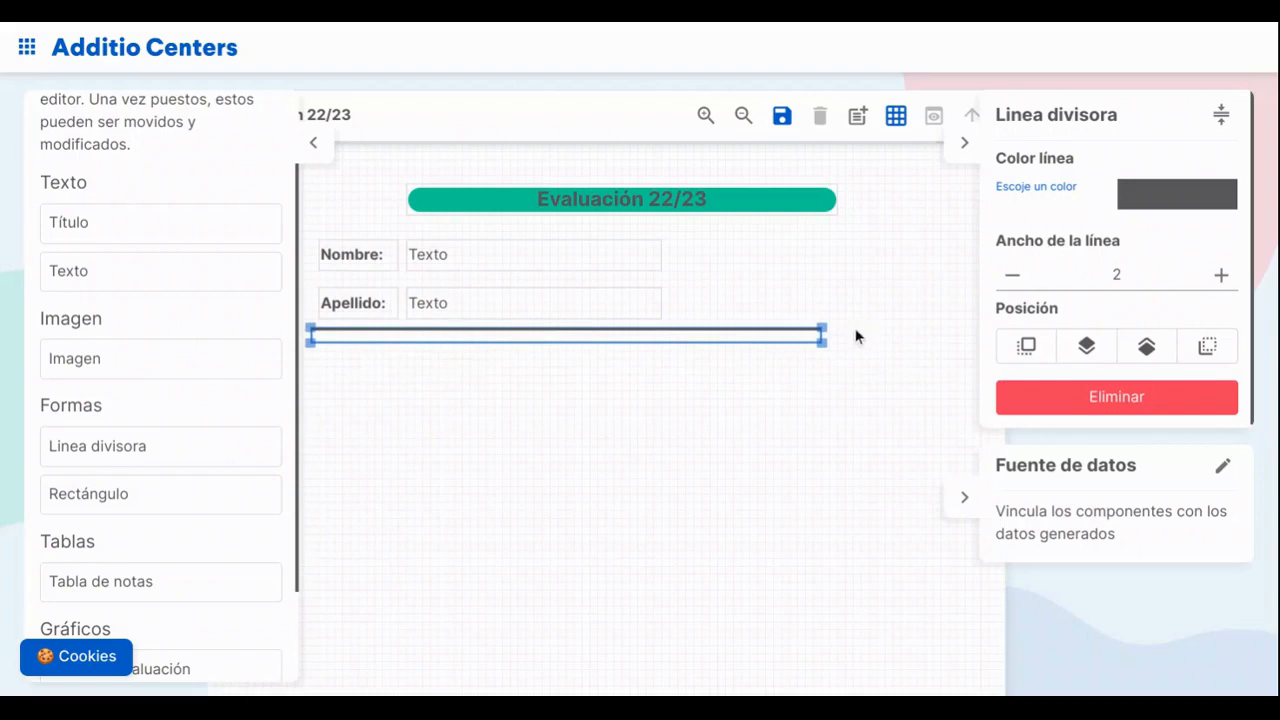
pyautogui.moveTo(822, 341); pyautogui.dragTo(956, 343)
# Set the divider line's width to 4, try green as its color, and set the color back to dark grey
pyautogui.click(1223, 281)
pyautogui.click(1223, 281)
pyautogui.click(1150, 200)
pyautogui.click(1139, 280)
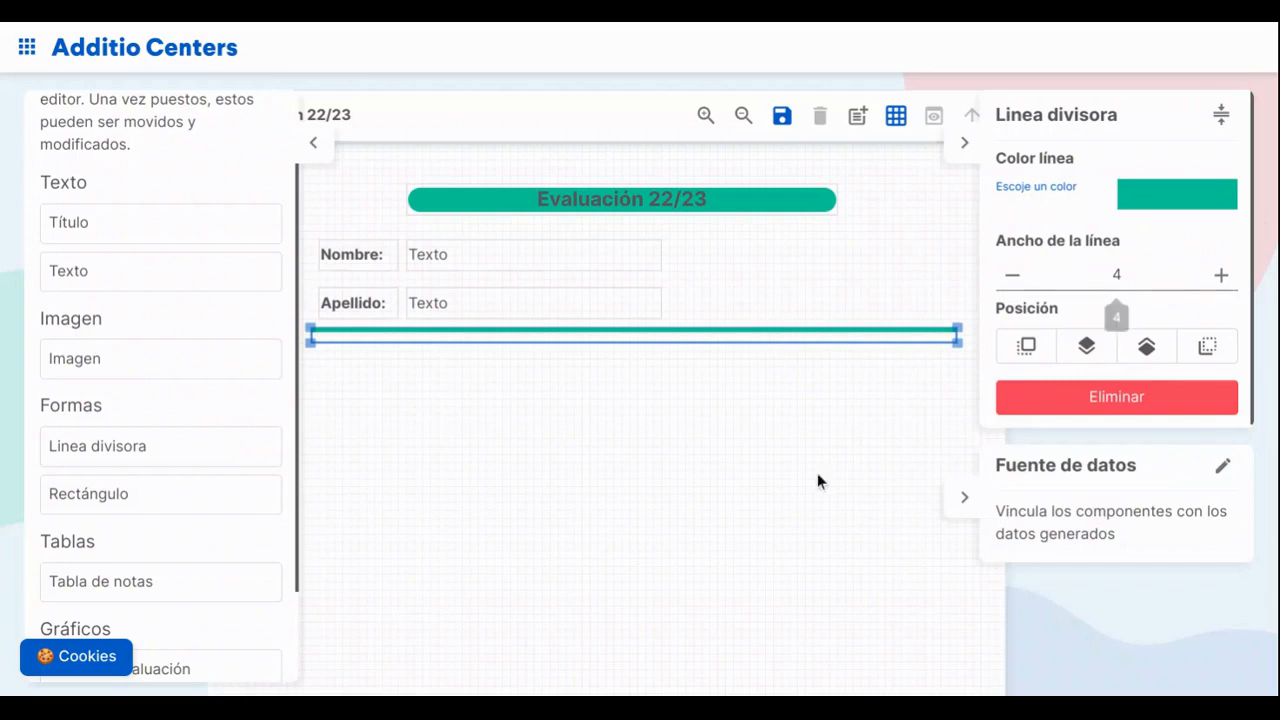
pyautogui.click(1117, 209)
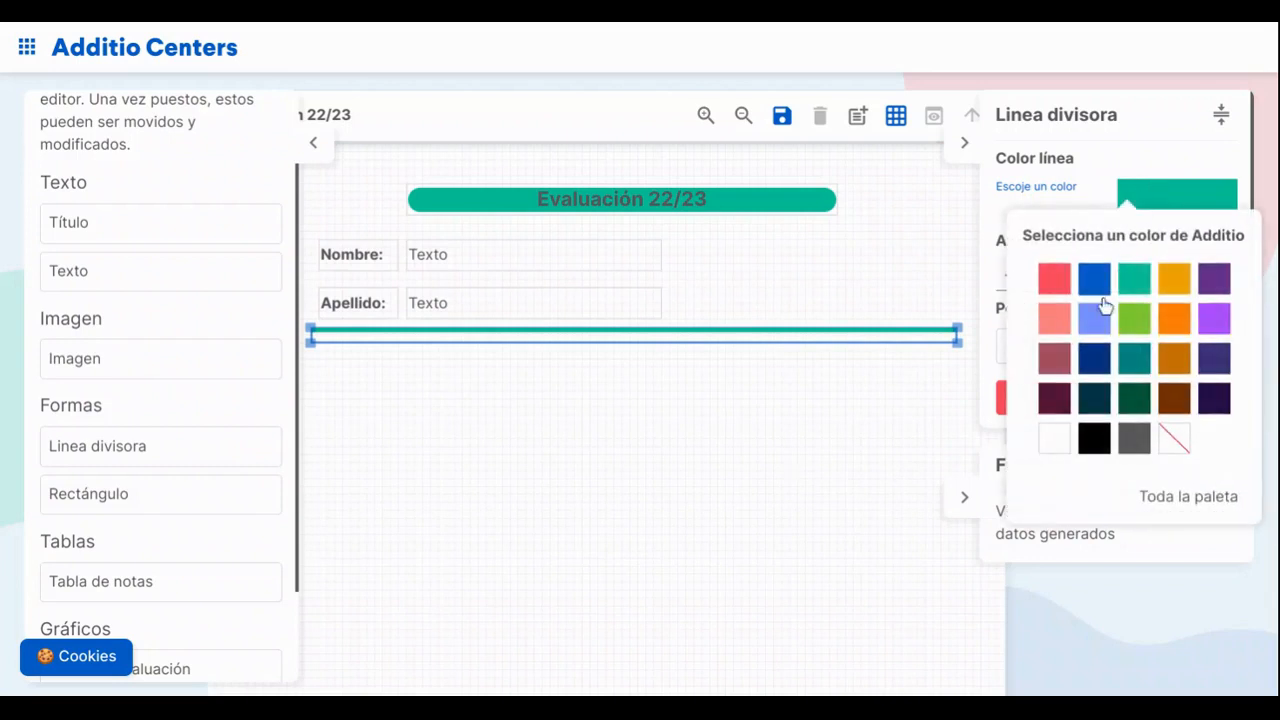
pyautogui.click(1131, 440)
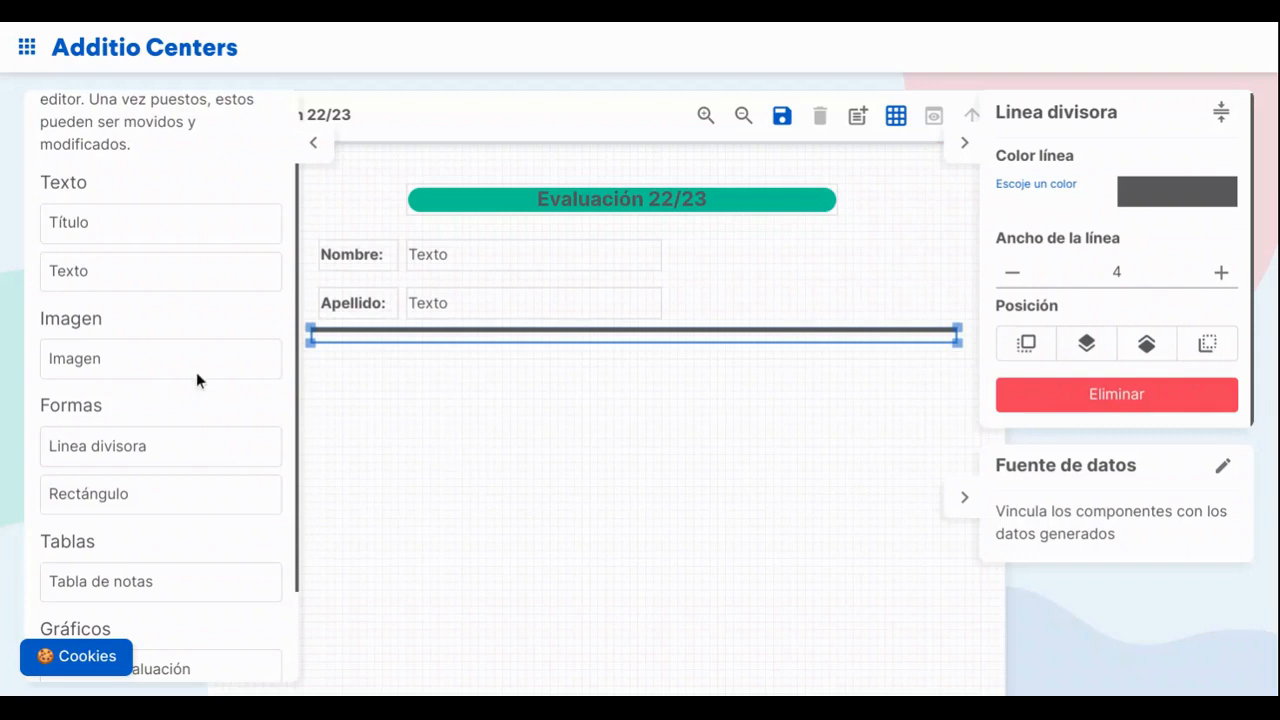
# Add a title component just below the start of the divider line with the text "EVALUACIÓN"
pyautogui.moveTo(91, 240); pyautogui.dragTo(346, 355)
pyautogui.click(393, 405)
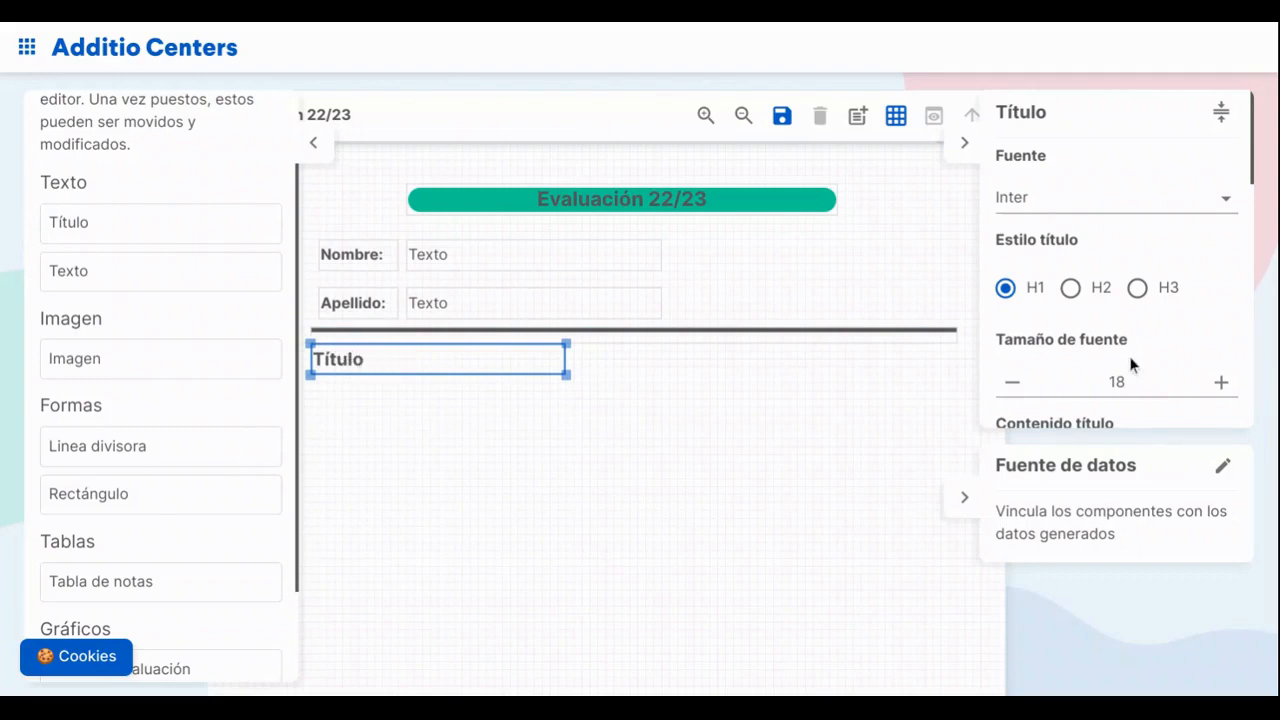
pyautogui.scroll(-3, 1094, 289)
pyautogui.click(1043, 289)
pyautogui.doubleClick(1043, 289)
pyautogui.write('EVALUACIÓN')
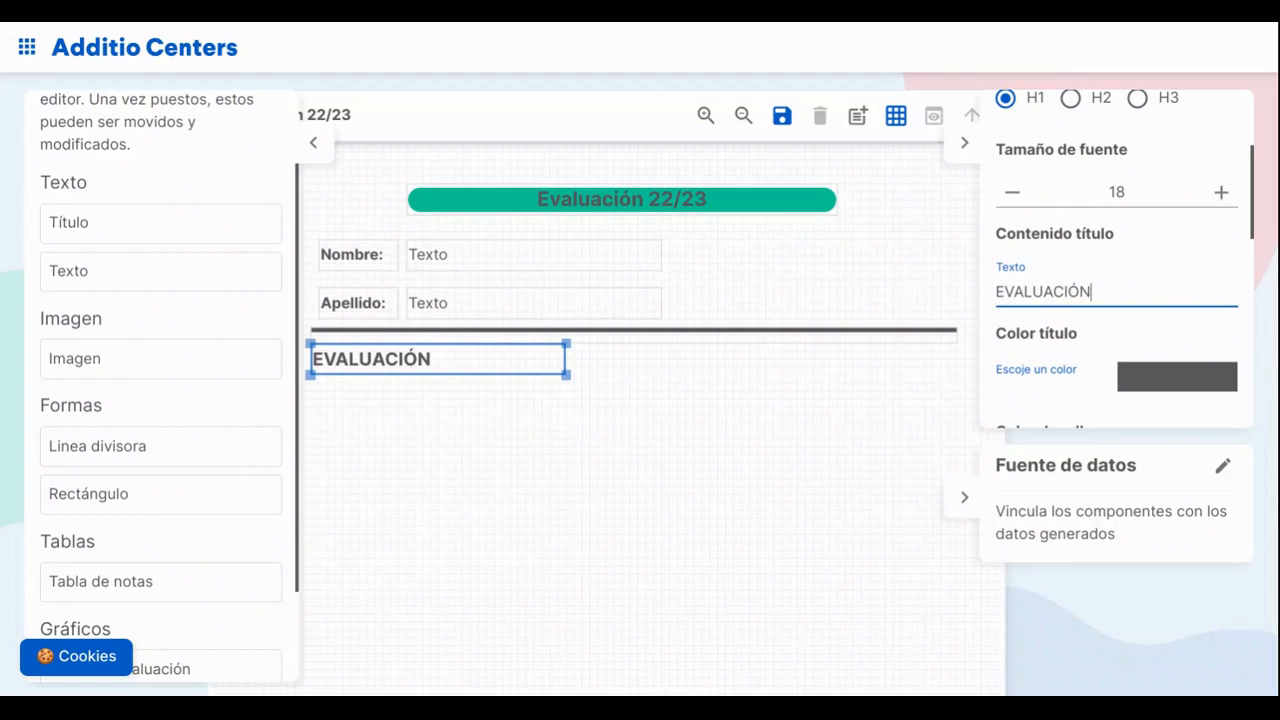
# Format the "EVALUACIÓN" title with font size 16 and green text, and narrow its box to just fit the text
pyautogui.click(1012, 196)
pyautogui.click(1012, 196)
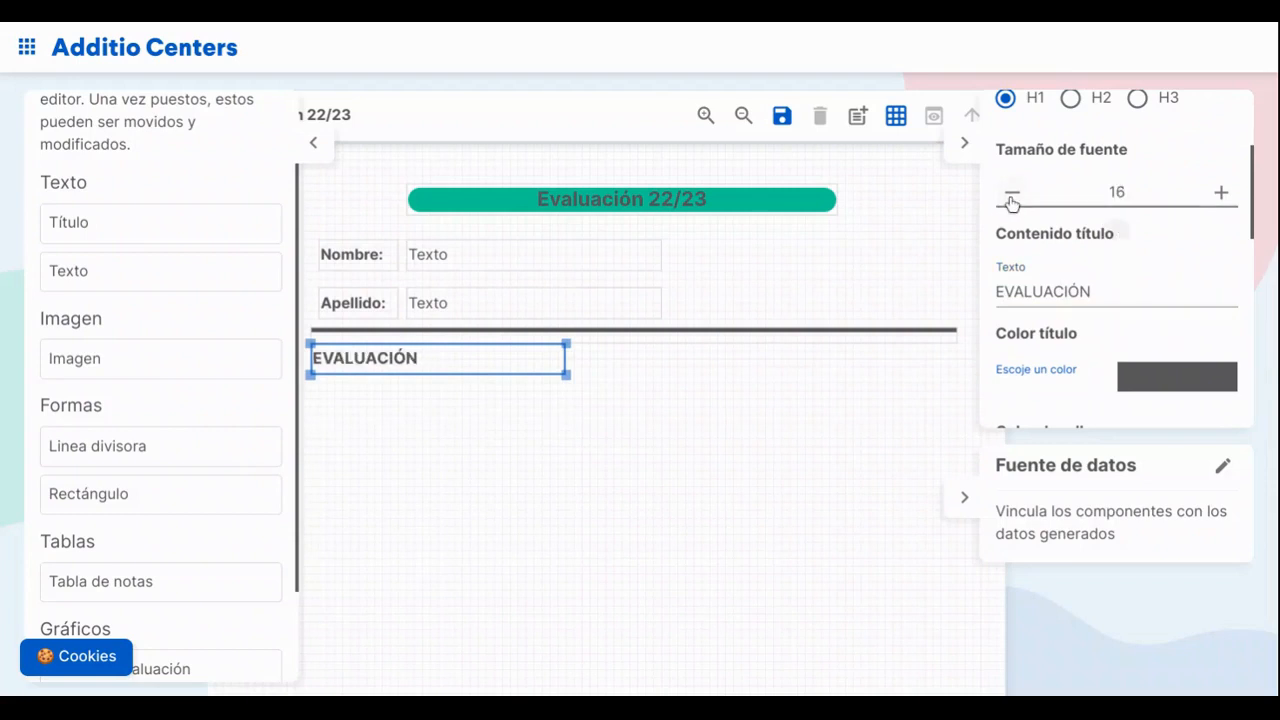
pyautogui.scroll(2, 1097, 234)
pyautogui.scroll(-3, 1081, 221)
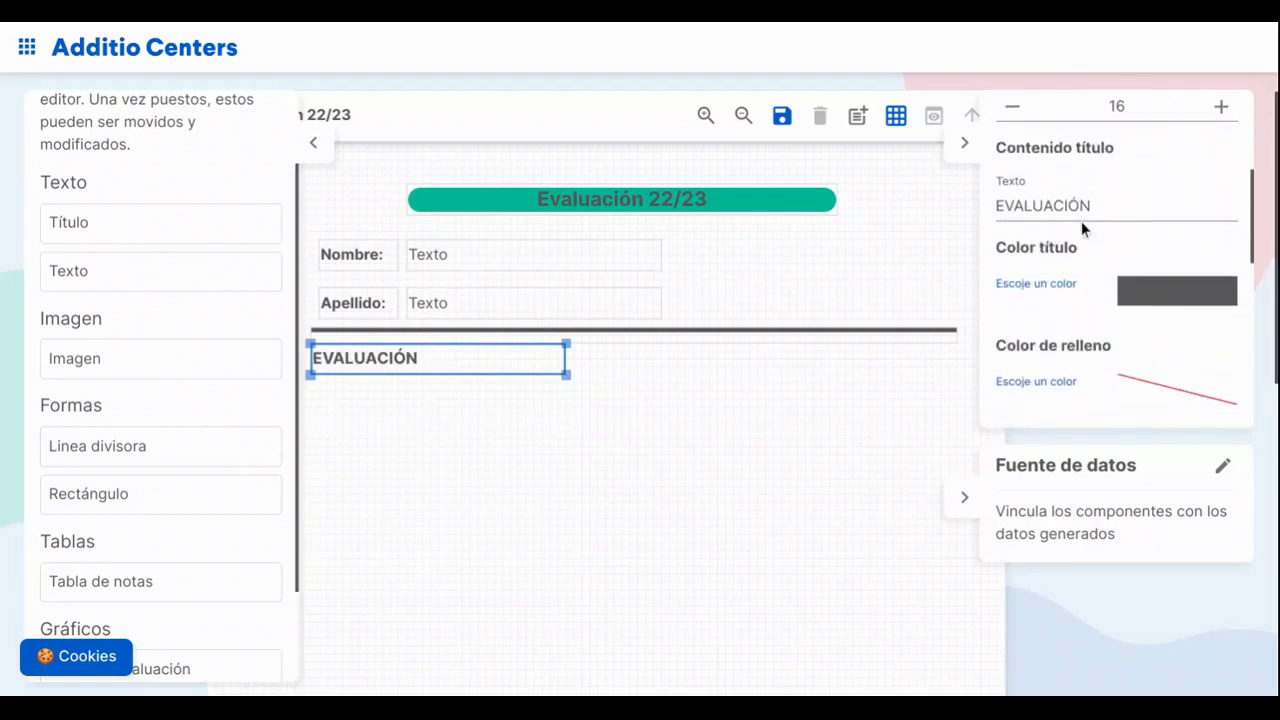
pyautogui.scroll(-1, 1081, 221)
pyautogui.click(1154, 206)
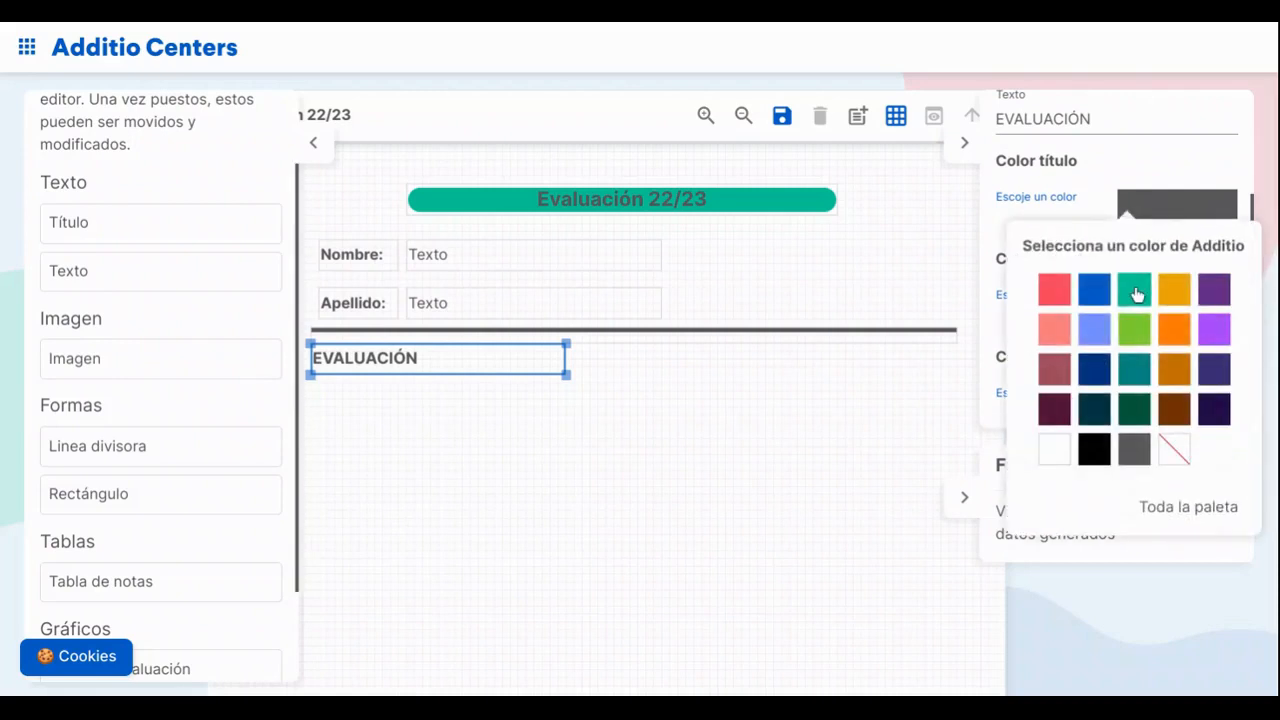
pyautogui.click(1137, 294)
pyautogui.moveTo(568, 358); pyautogui.dragTo(432, 358)
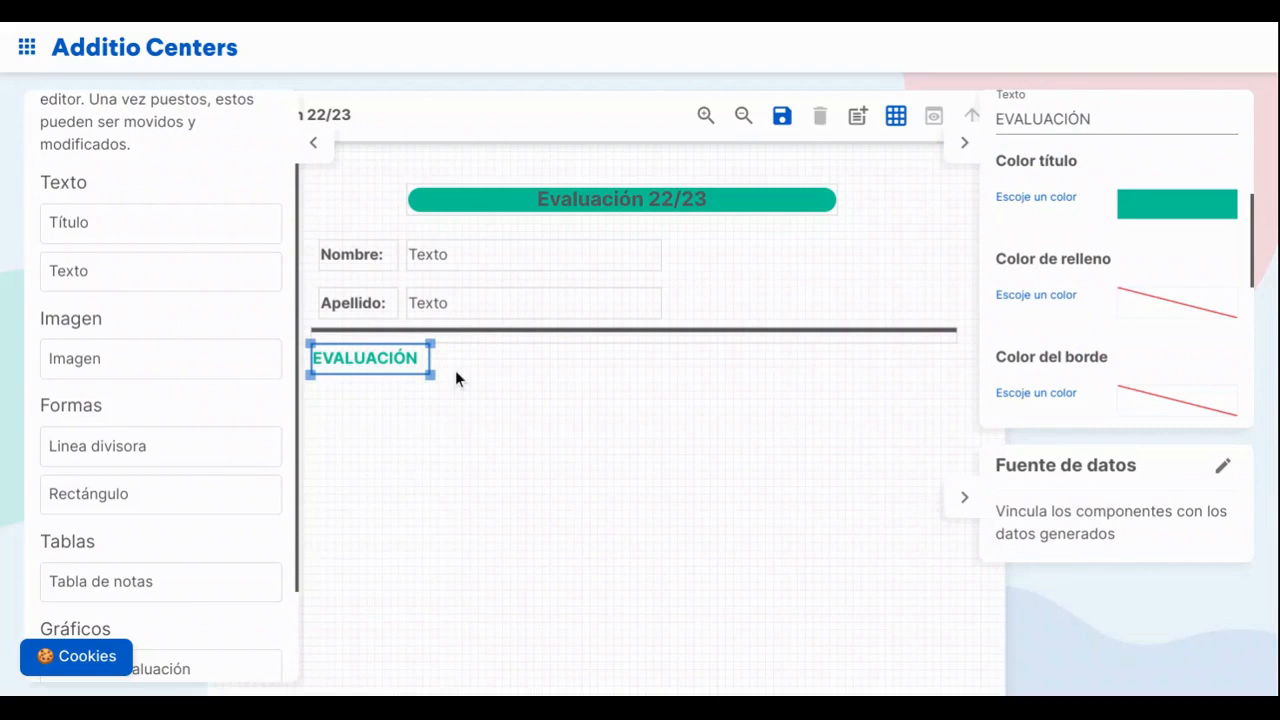
# Add a grades table directly below the "EVALUACIÓN" title and widen it to span nearly the whole page
pyautogui.click(165, 585)
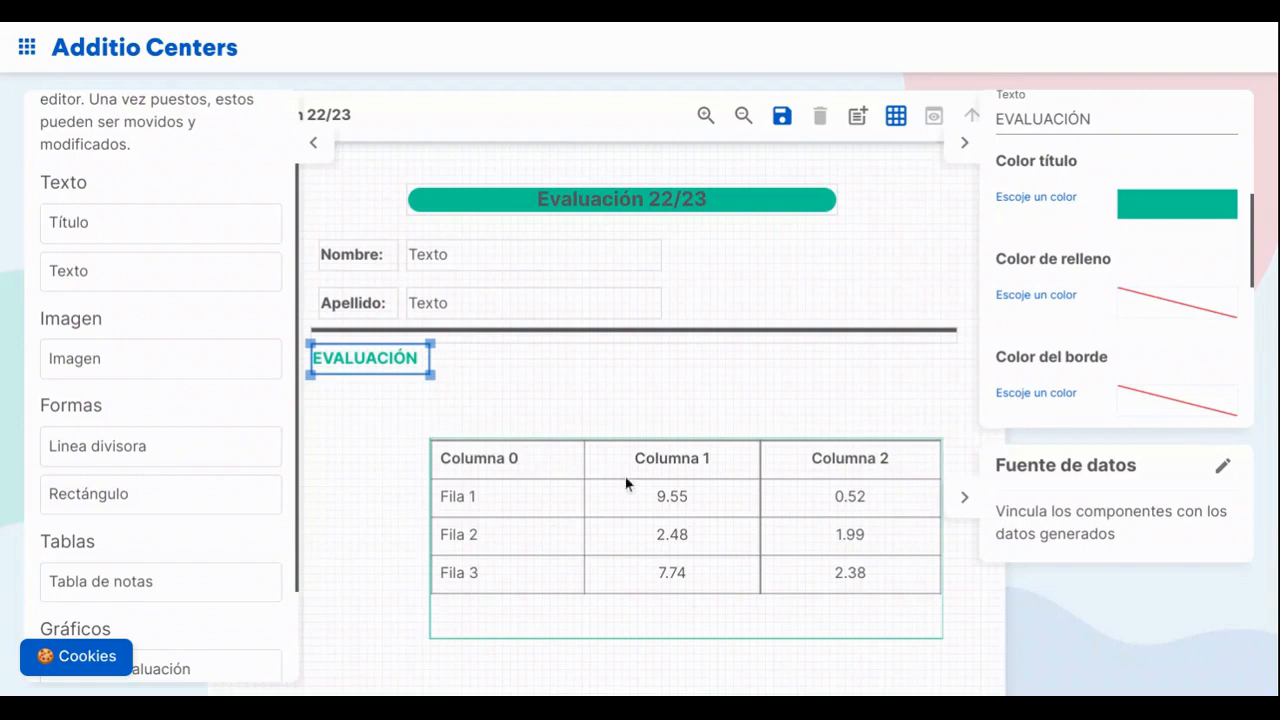
pyautogui.click(316, 150)
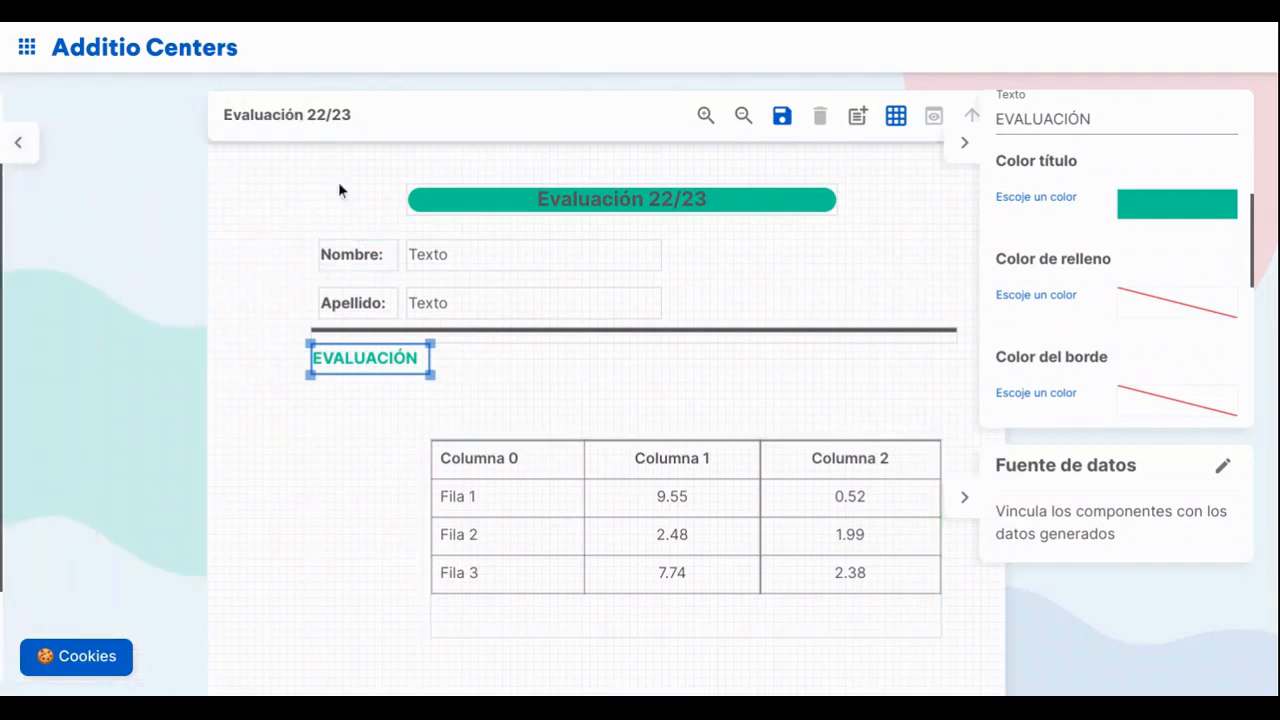
pyautogui.click(584, 517)
pyautogui.moveTo(584, 517); pyautogui.dragTo(391, 464)
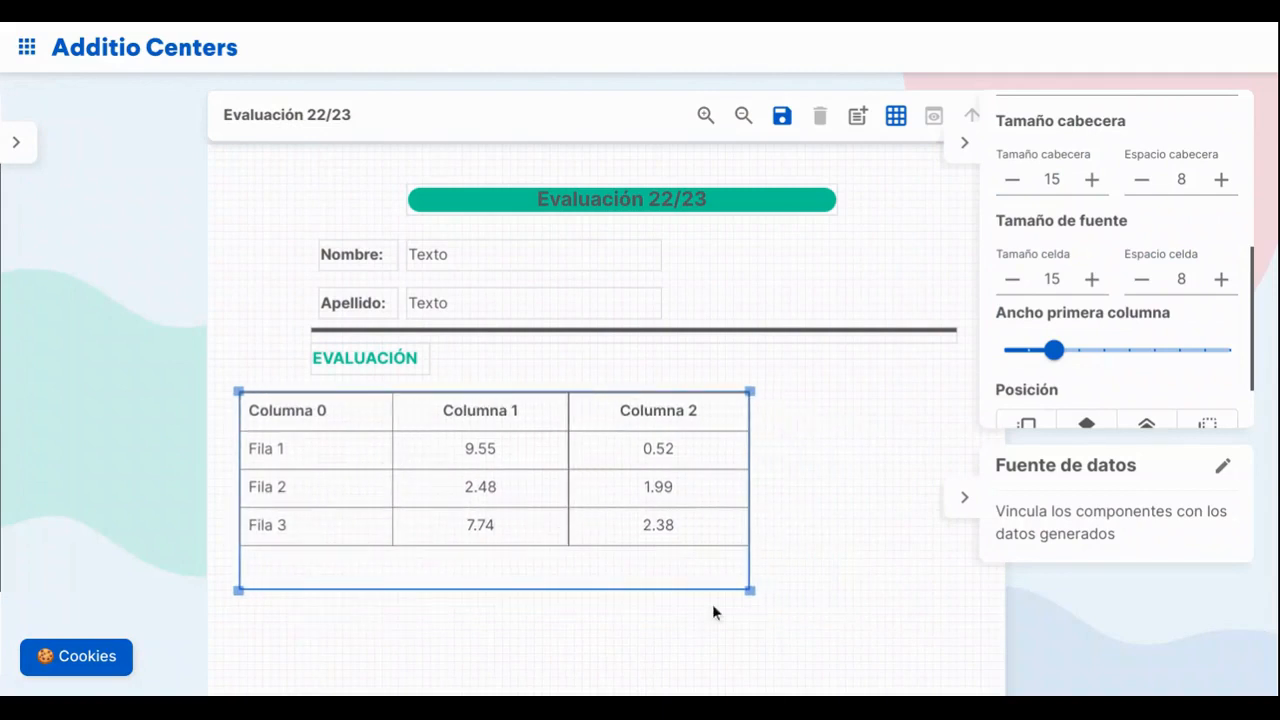
pyautogui.moveTo(751, 591); pyautogui.dragTo(970, 603)
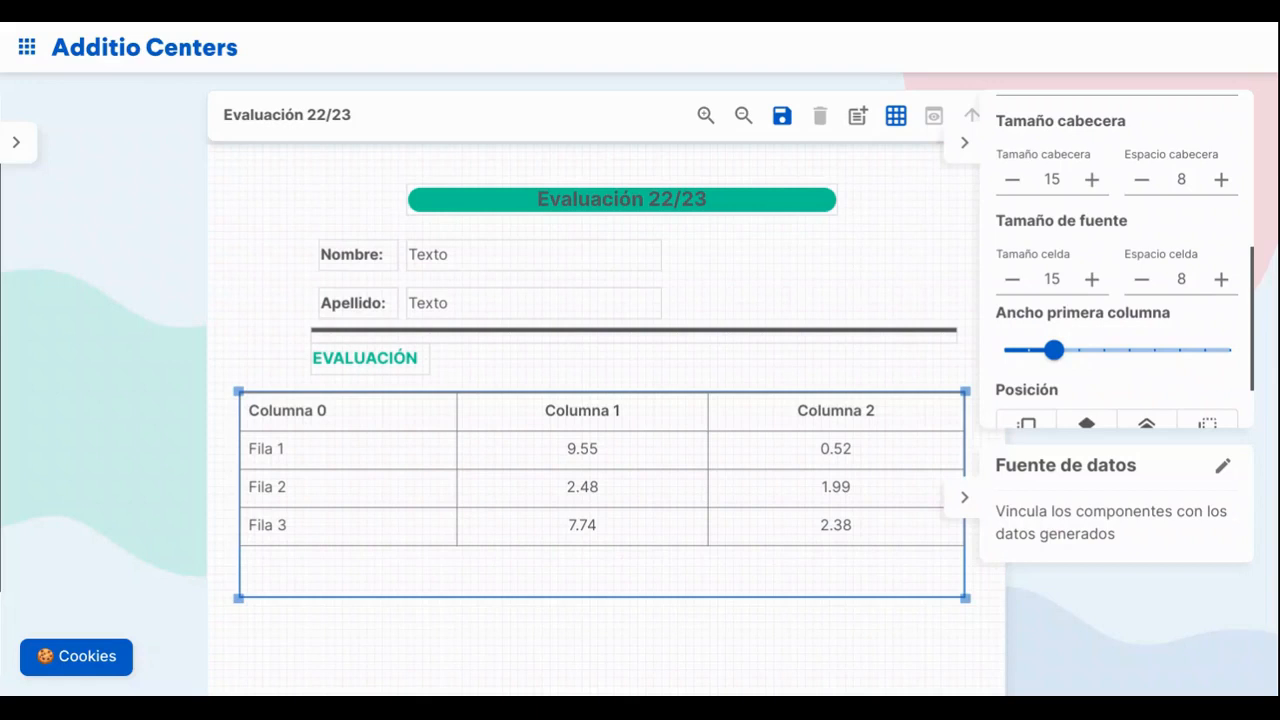
# Set the grades table's number of columns to 5
pyautogui.scroll(2, 1121, 229)
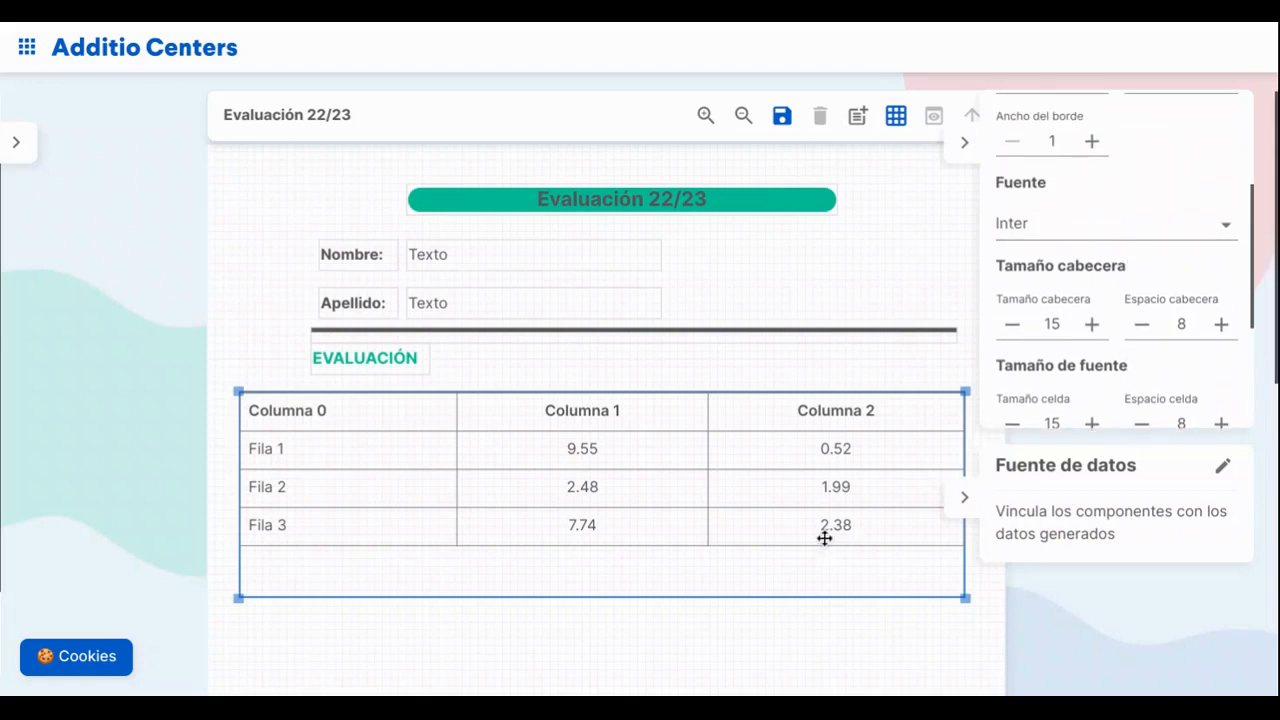
pyautogui.scroll(2, 1089, 259)
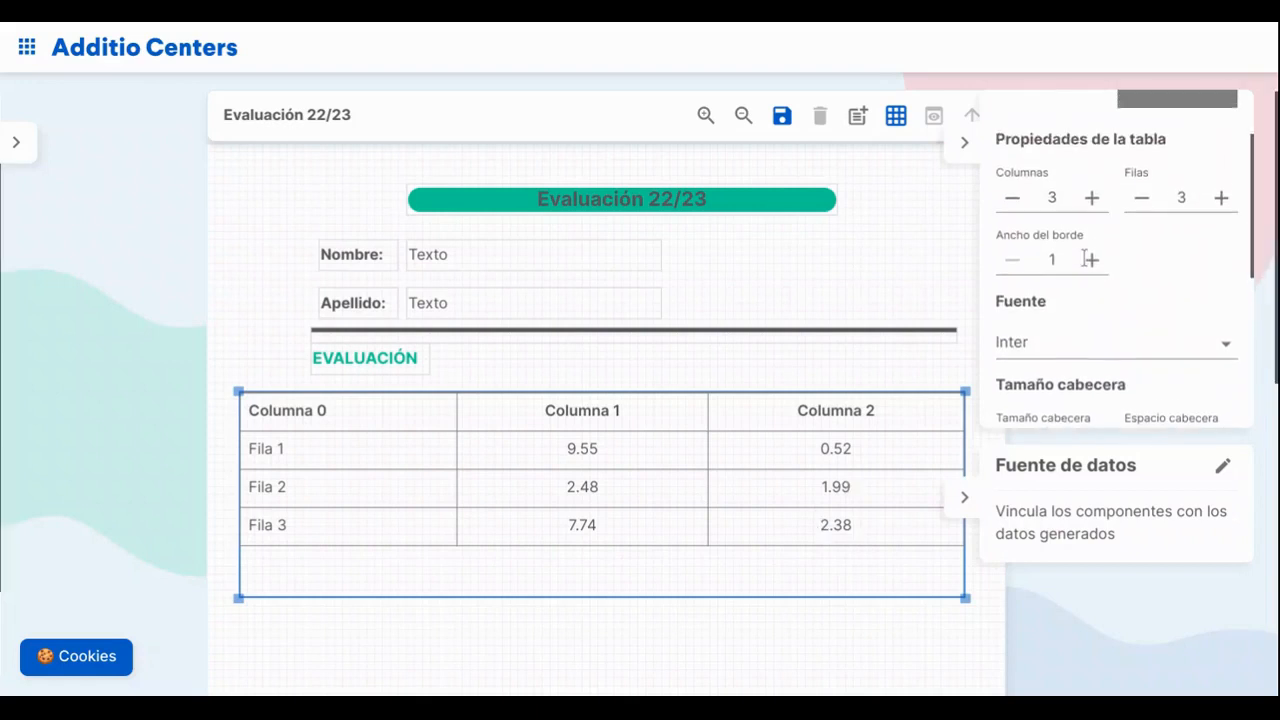
pyautogui.scroll(1, 1089, 259)
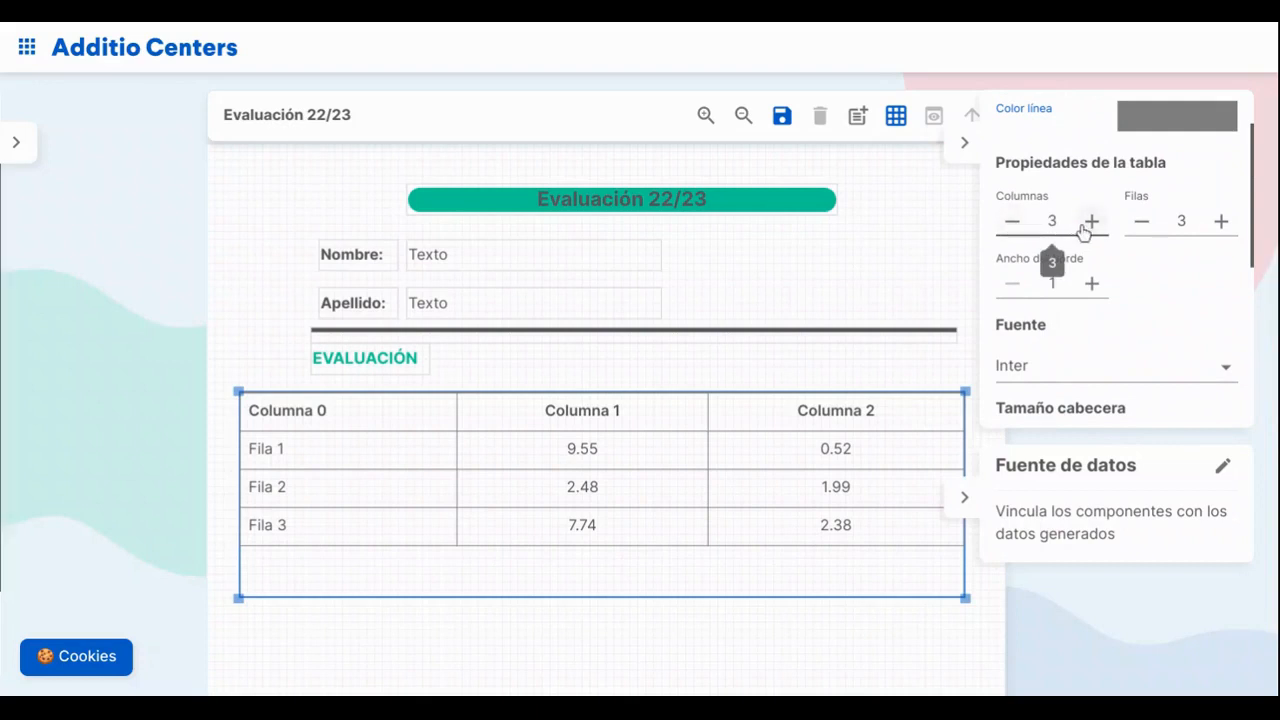
pyautogui.click(1087, 226)
pyautogui.click(1087, 226)
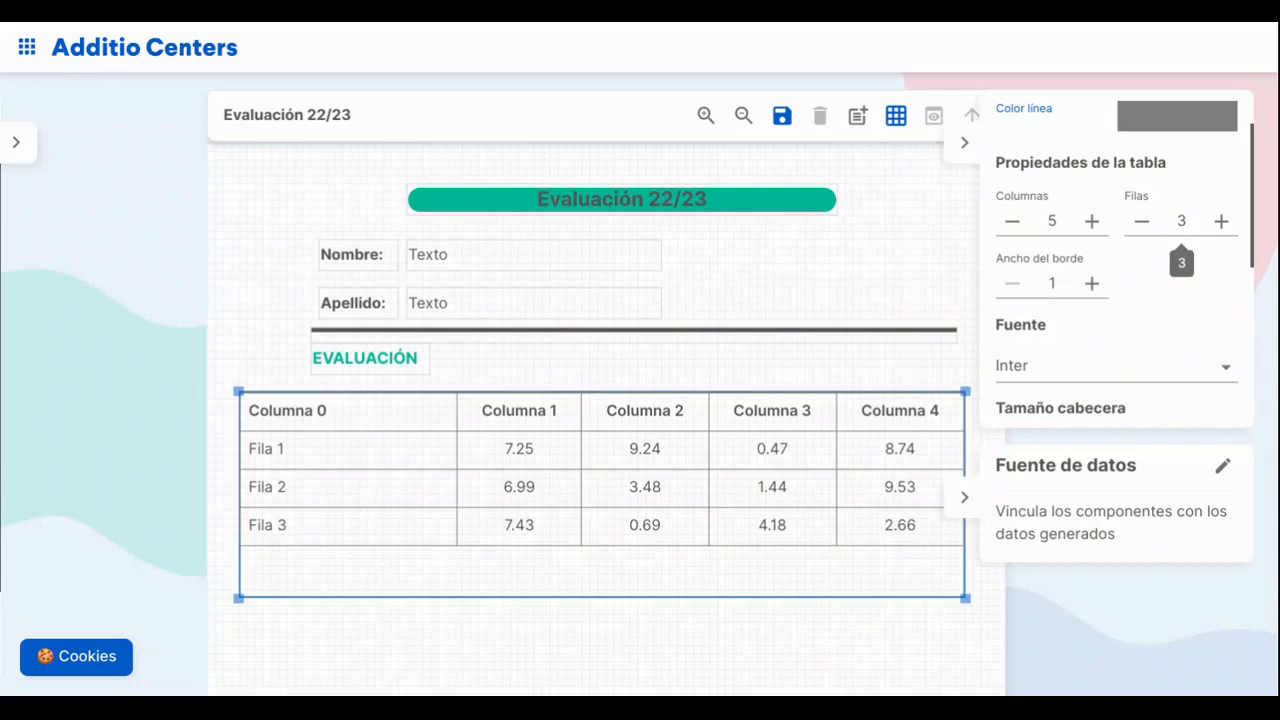
# Set the grades table's border width to 3 and its border color to green
pyautogui.click(1094, 284)
pyautogui.click(1094, 284)
pyautogui.scroll(-5, 1131, 300)
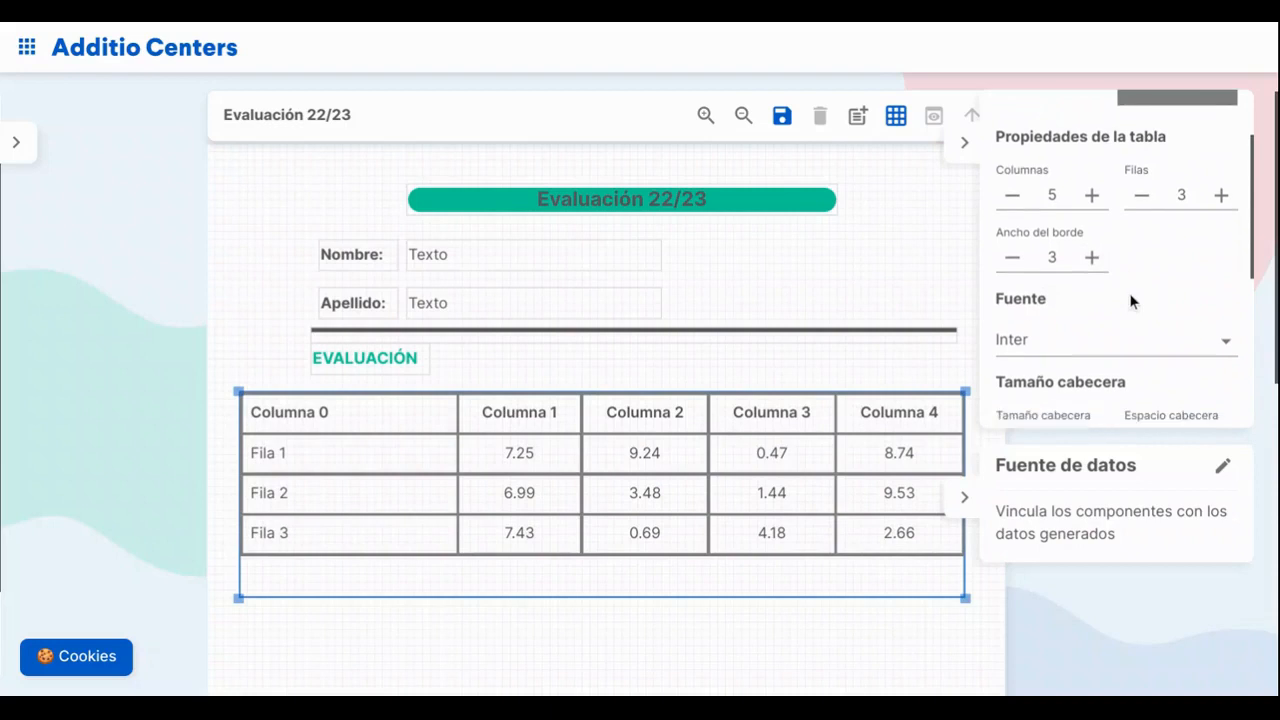
pyautogui.scroll(5, 1117, 260)
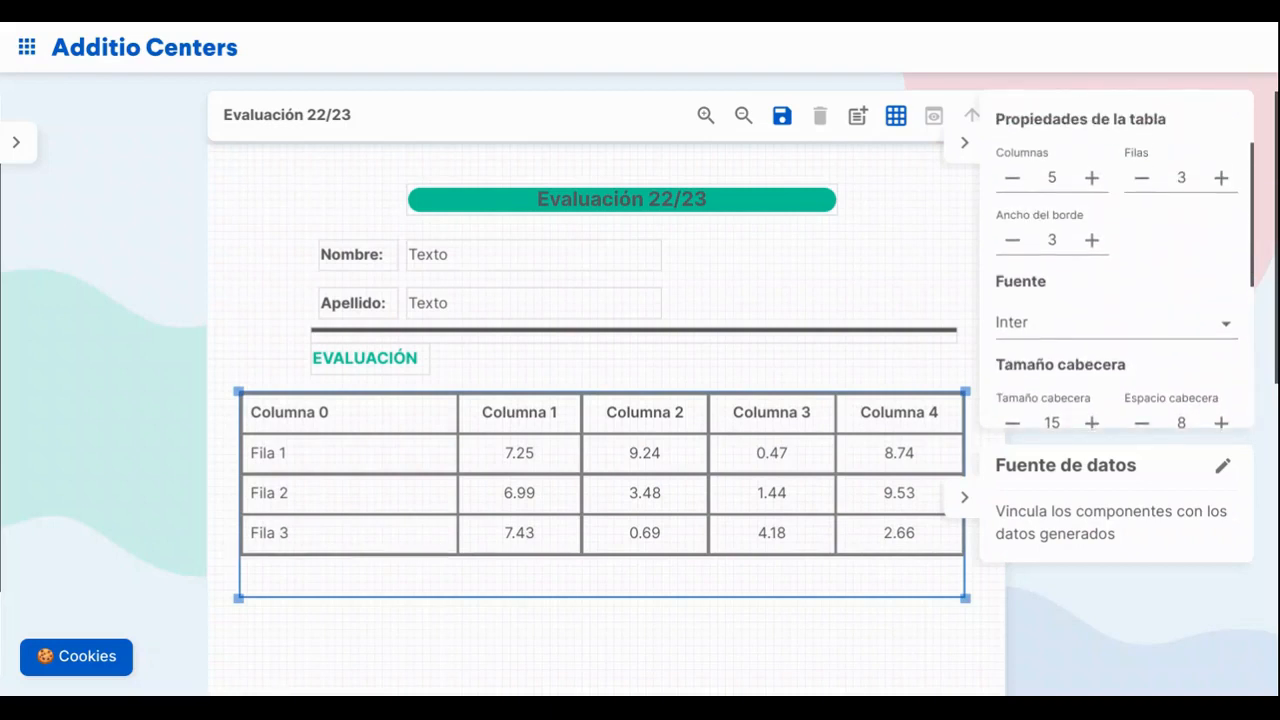
pyautogui.click(1140, 205)
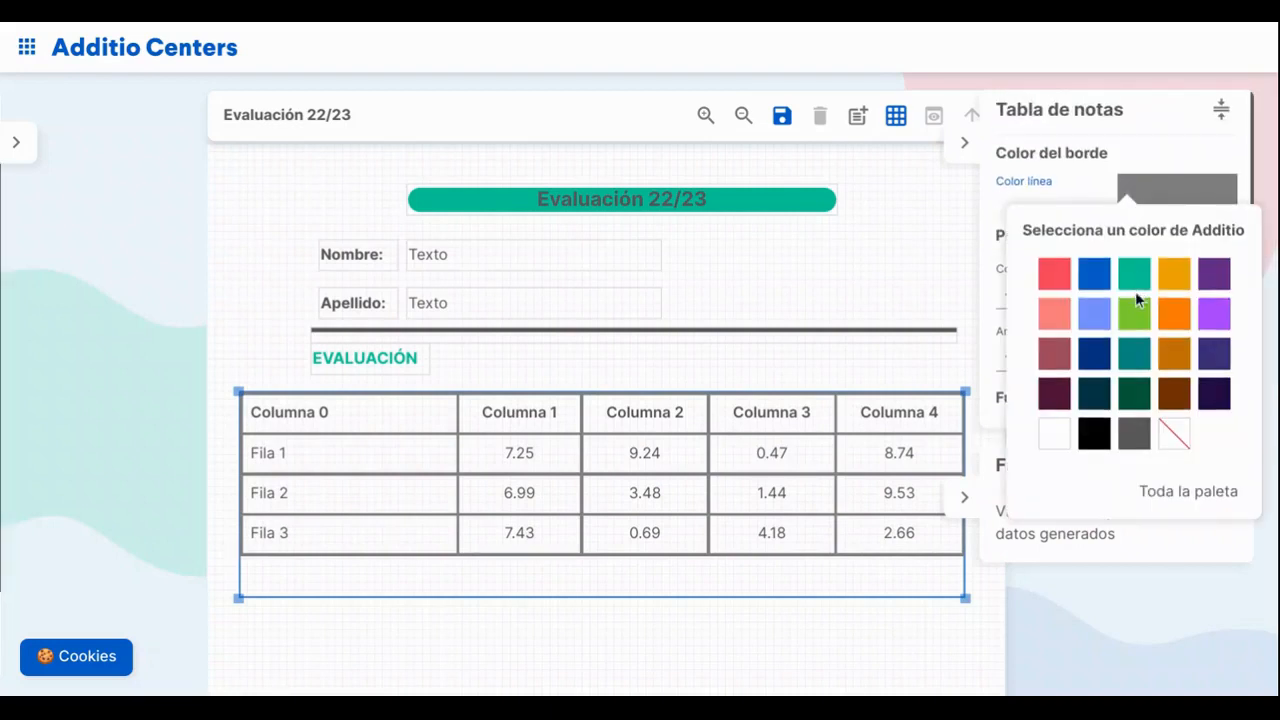
pyautogui.click(1135, 285)
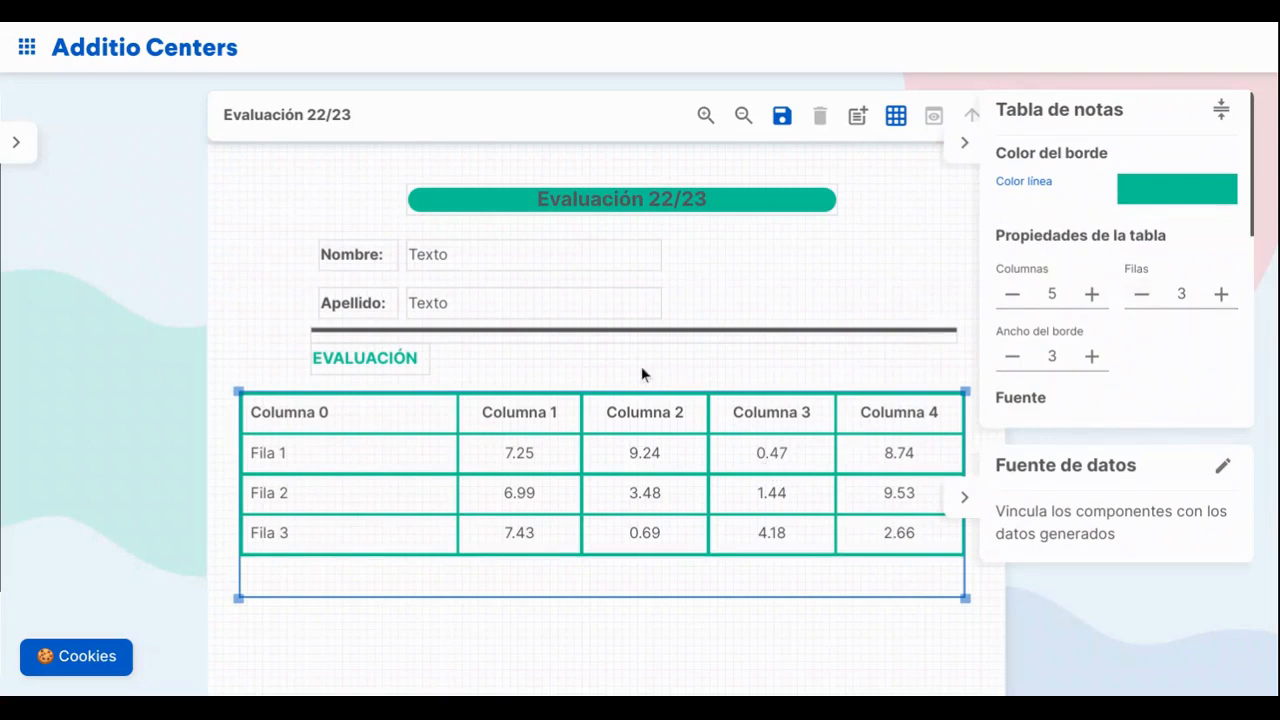
# Extend the divider line's left end toward the table's left edge and move the "EVALUACIÓN" title to the line's new start
pyautogui.click(585, 331)
pyautogui.moveTo(322, 334); pyautogui.dragTo(256, 331)
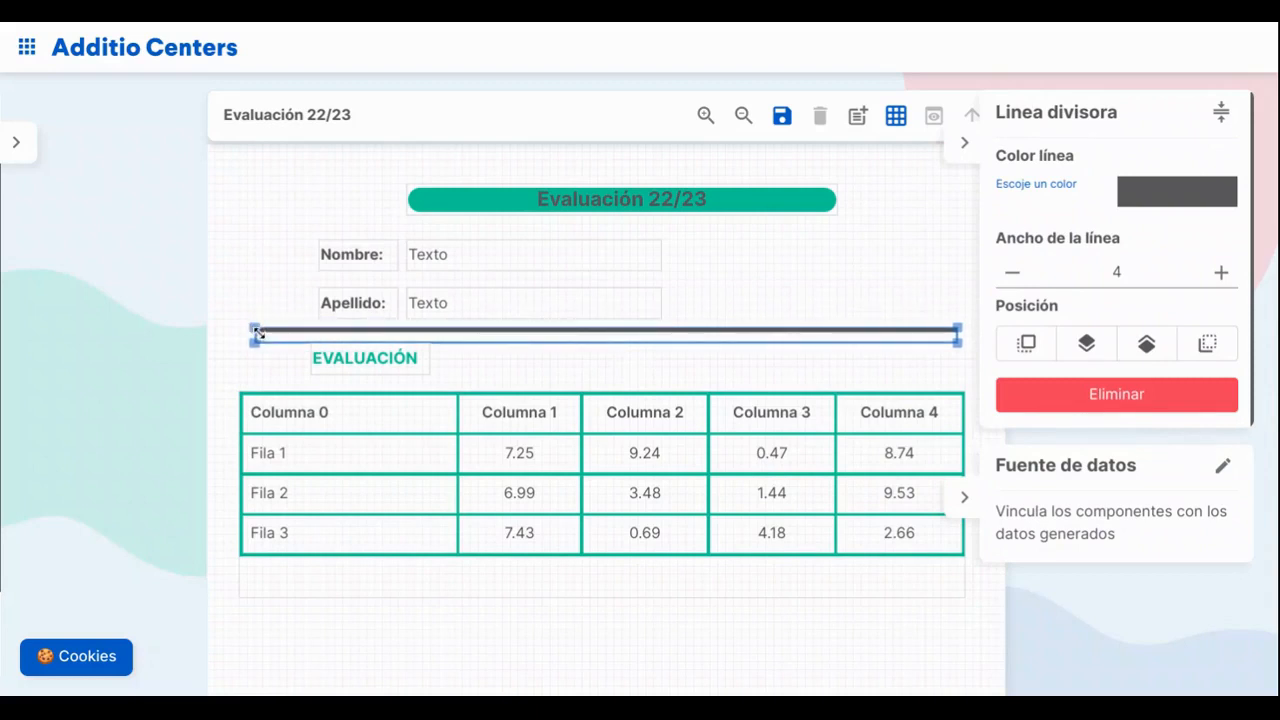
pyautogui.click(318, 364)
pyautogui.moveTo(356, 363); pyautogui.dragTo(300, 366)
# Move the "Nombre:" and "Apellido:" labels and their text boxes left, lining the labels up with the "EVALUACIÓN" title
pyautogui.moveTo(363, 258); pyautogui.dragTo(300, 258)
pyautogui.moveTo(356, 303); pyautogui.dragTo(294, 303)
pyautogui.moveTo(467, 260); pyautogui.dragTo(434, 257)
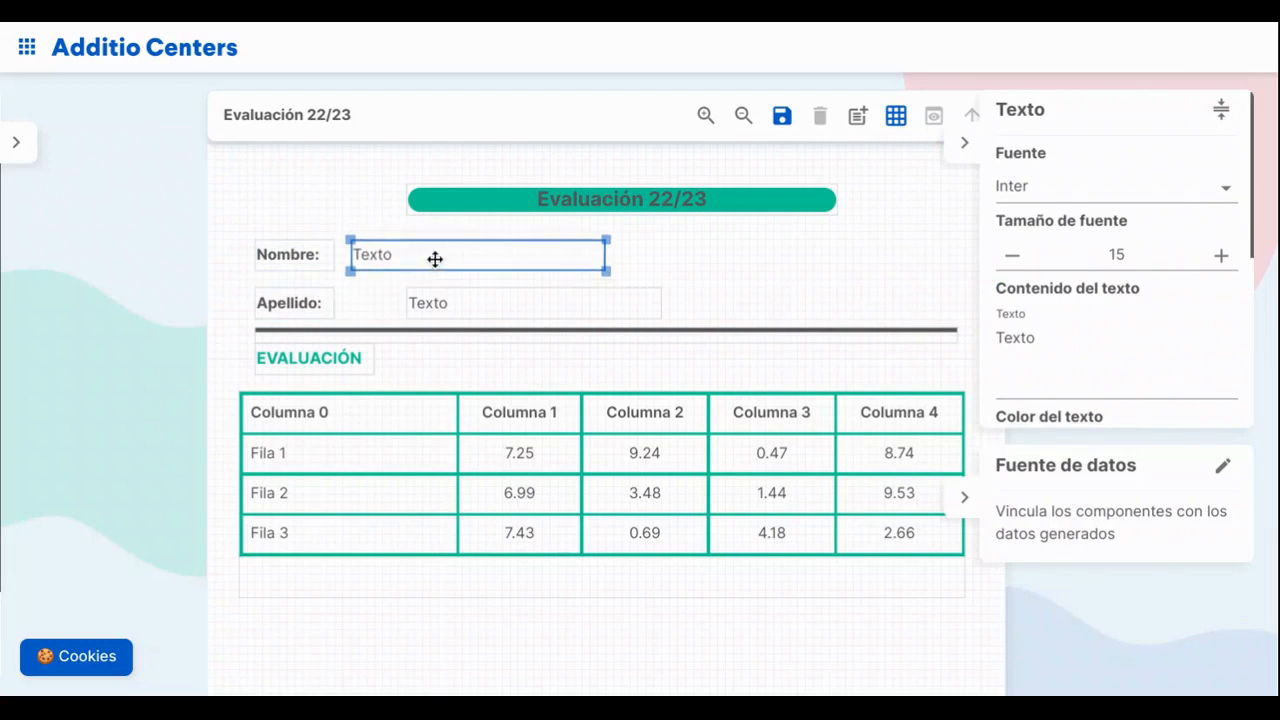
pyautogui.moveTo(470, 312)
pyautogui.mouseDown()
pyautogui.moveTo(495, 309)
pyautogui.moveTo(448, 309)
pyautogui.mouseUp()
# Duplicate the "EVALUACIÓN" title above the grades table
pyautogui.scroll(-3, 609, 511)
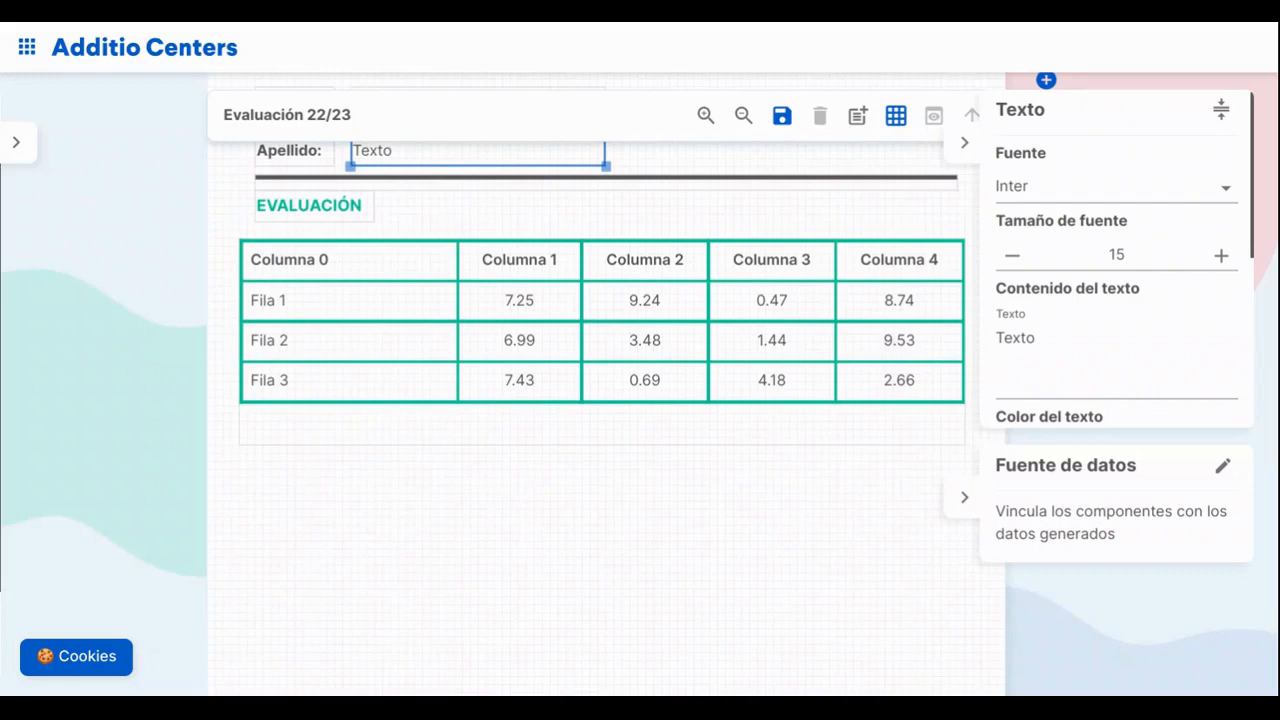
pyautogui.click(348, 208)
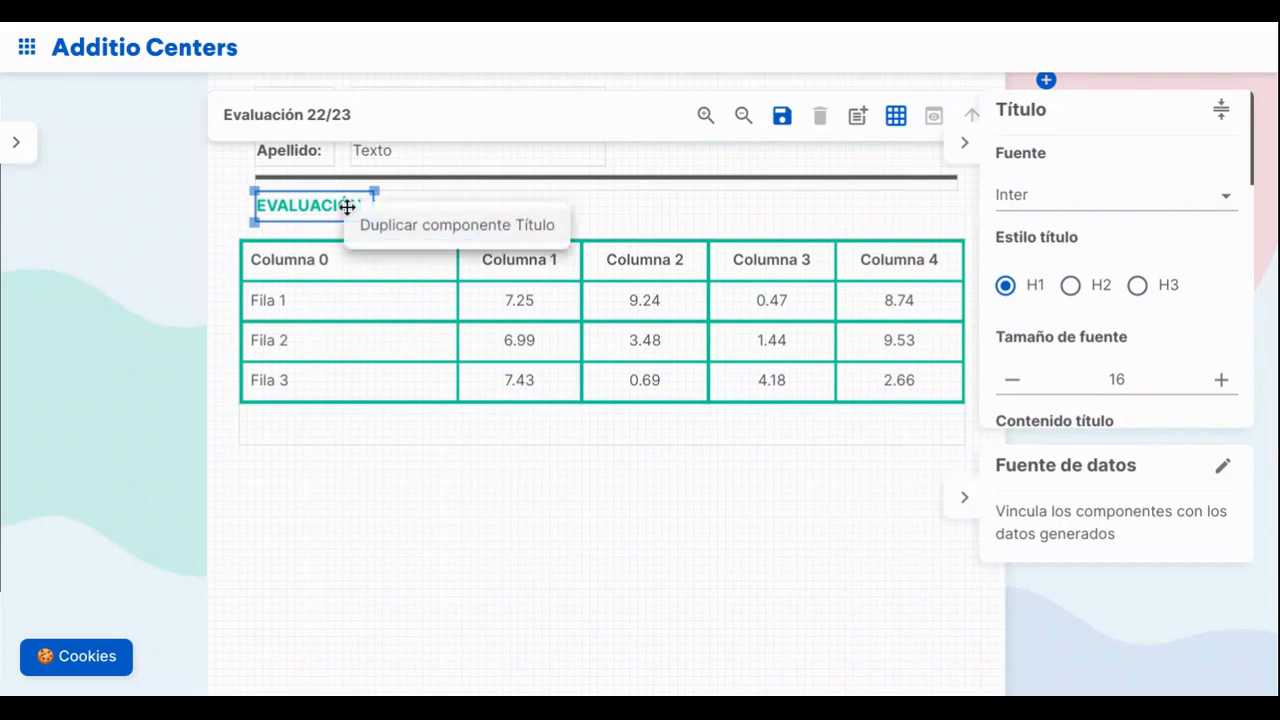
pyautogui.click(396, 232)
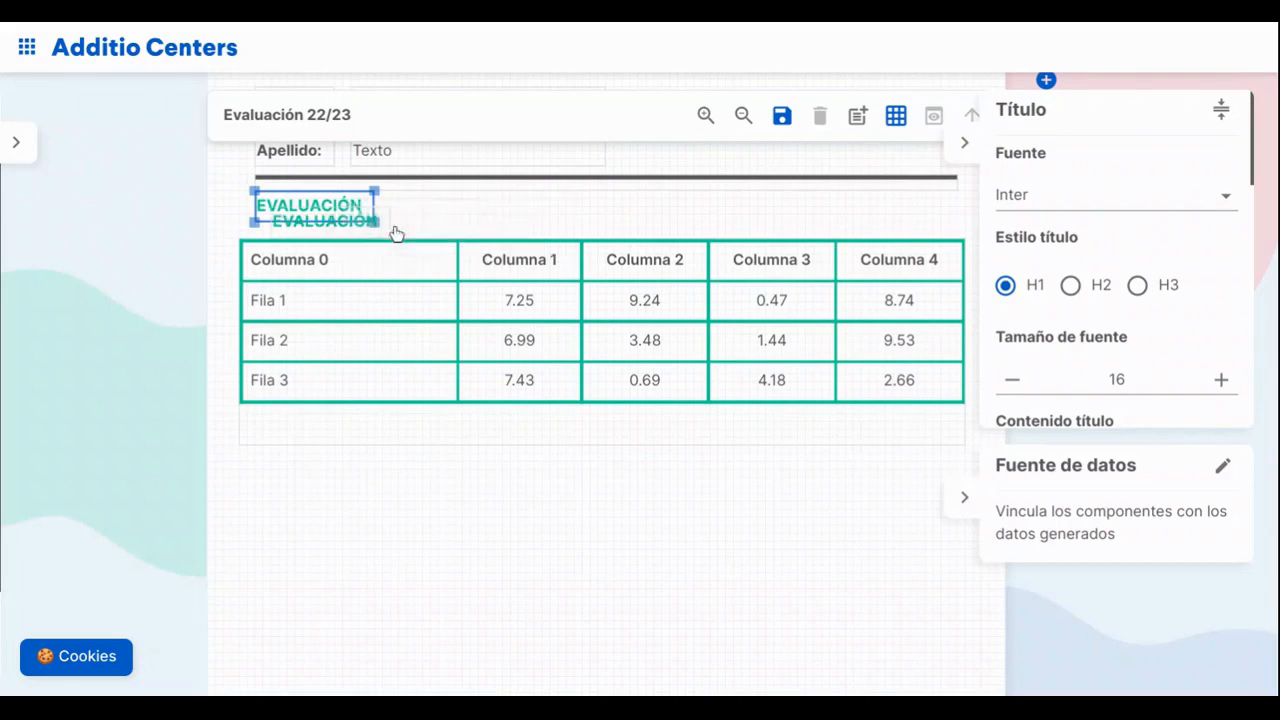
# Move the duplicated "EVALUACIÓN" title below the grades table, lined up with the original title, and change its text to "DIANA"
pyautogui.click(337, 226)
pyautogui.moveTo(337, 226); pyautogui.dragTo(322, 445)
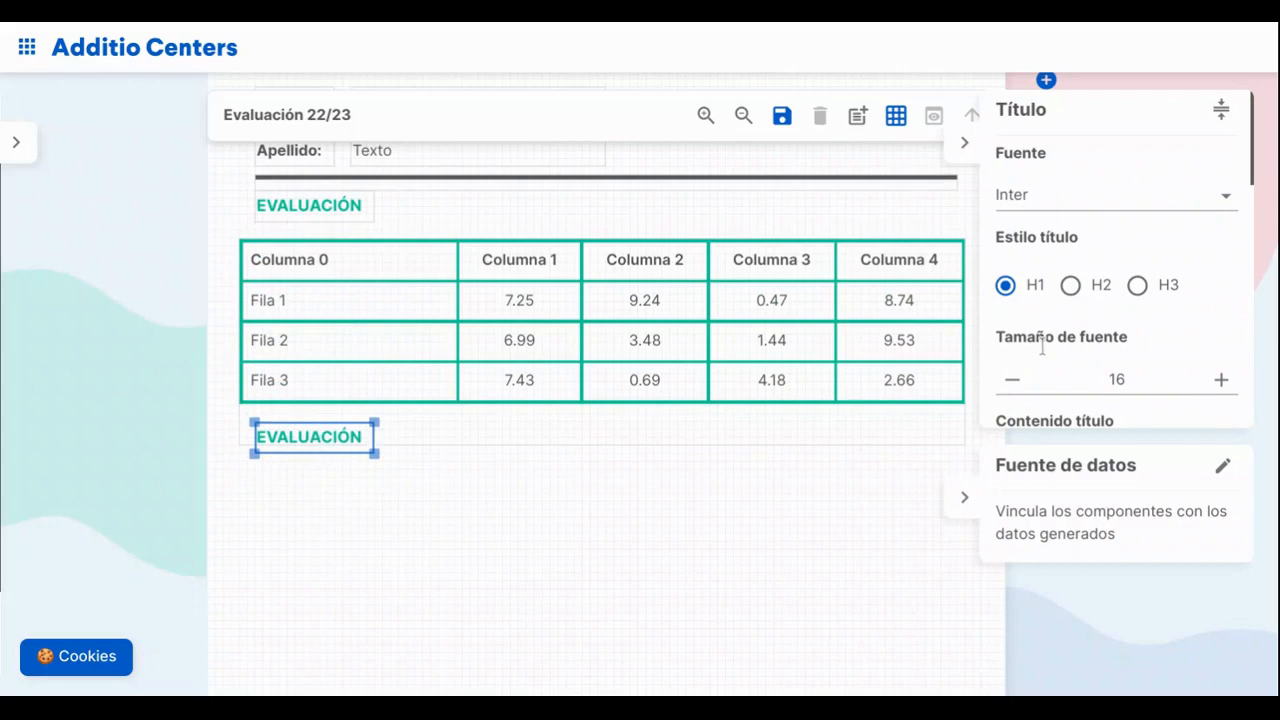
pyautogui.scroll(-3, 1075, 258)
pyautogui.doubleClick(1068, 240)
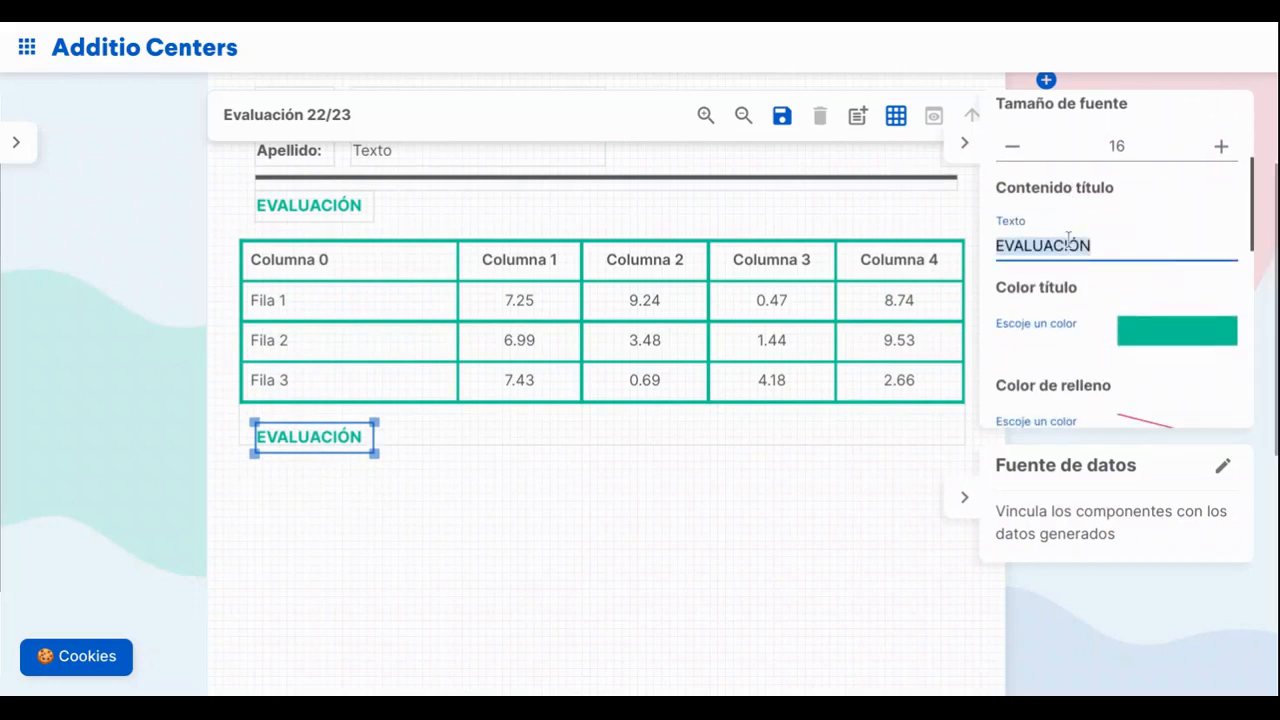
pyautogui.press('BackSpace')
pyautogui.write('d')
pyautogui.press('BackSpace')
pyautogui.write('DIANA')
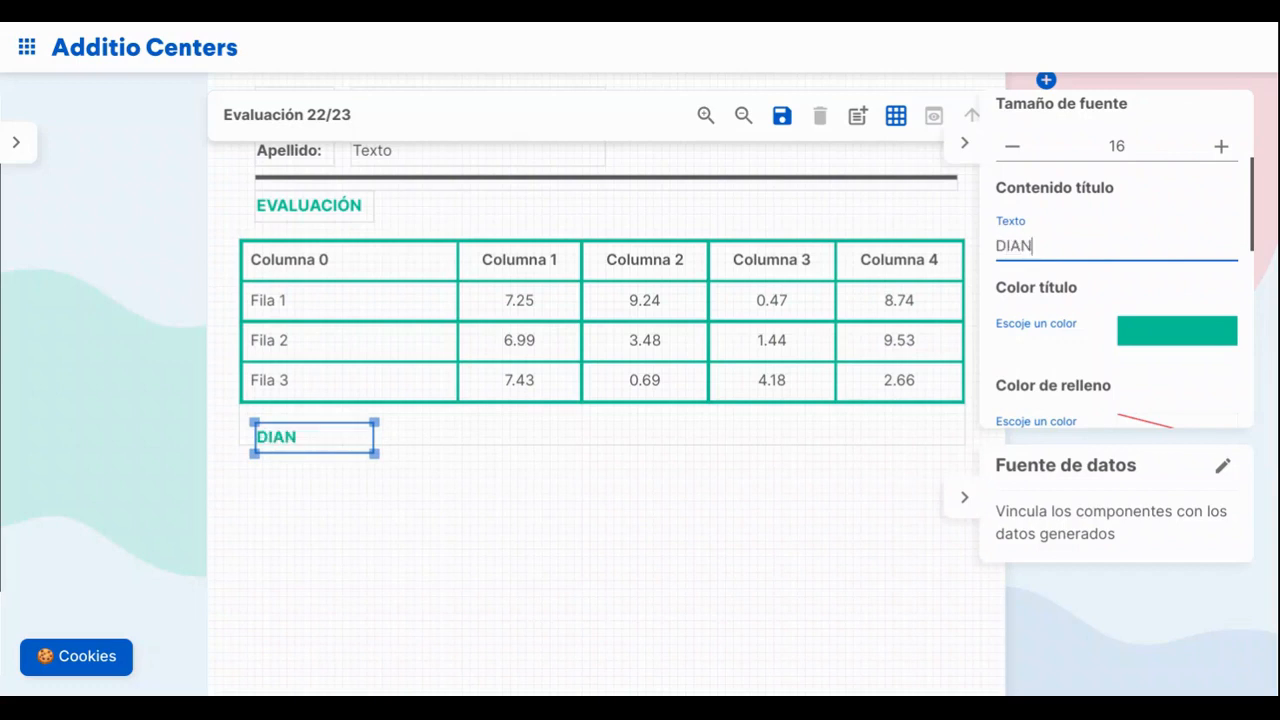
# Replace the lower title's text with "EVALUACIÓN COMPETENCIAL" and widen its box to fit the whole text
pyautogui.press('BackSpace')
pyautogui.press('BackSpace')
pyautogui.press('BackSpace')
pyautogui.press('BackSpace')
pyautogui.press('BackSpace')
pyautogui.write('EVALUACIÓN COMPETENCIAL')
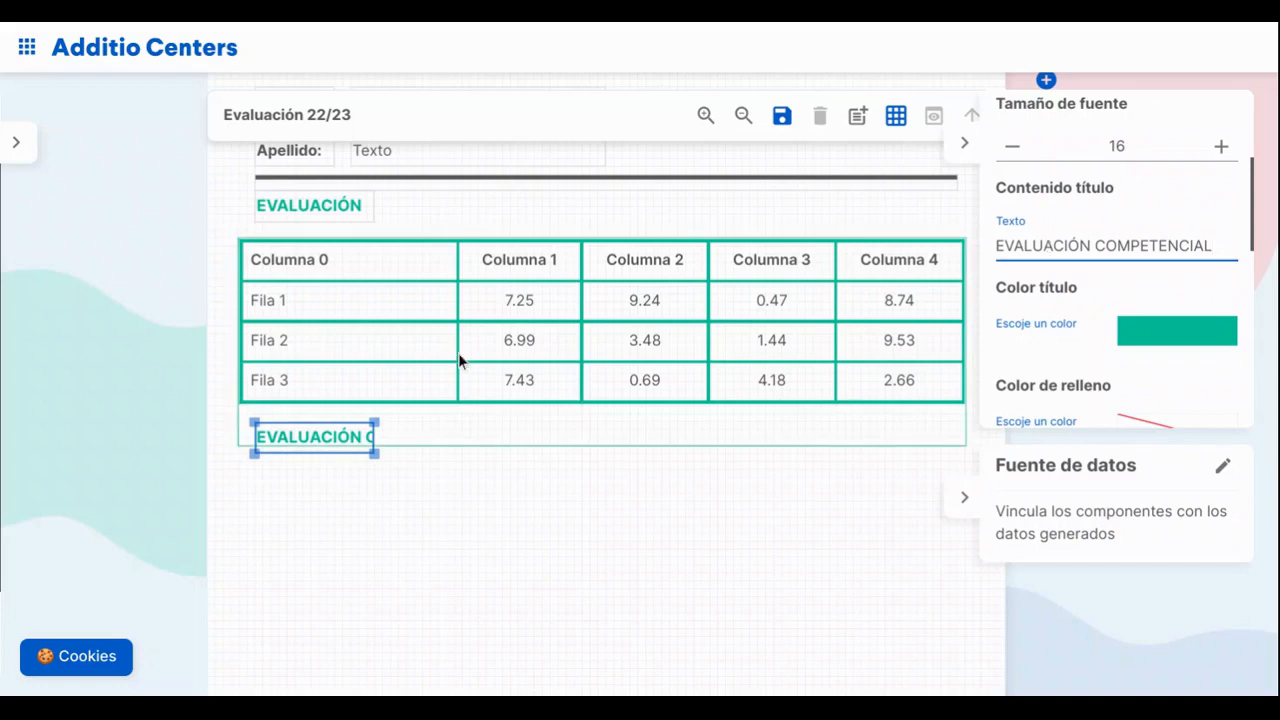
pyautogui.moveTo(375, 437); pyautogui.dragTo(500, 442)
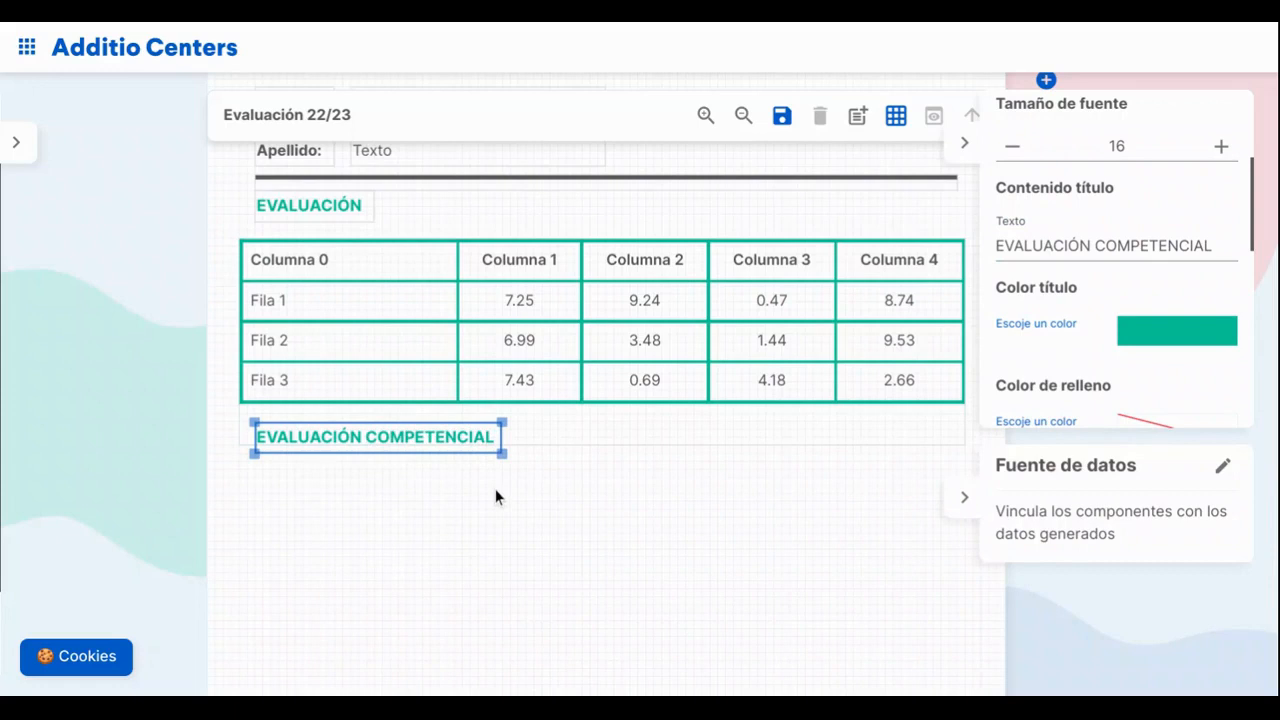
# Add a "Diana de evaluación" chart and place it centered just below the "EVALUACIÓN COMPETENCIAL" title
pyautogui.click(15, 143)
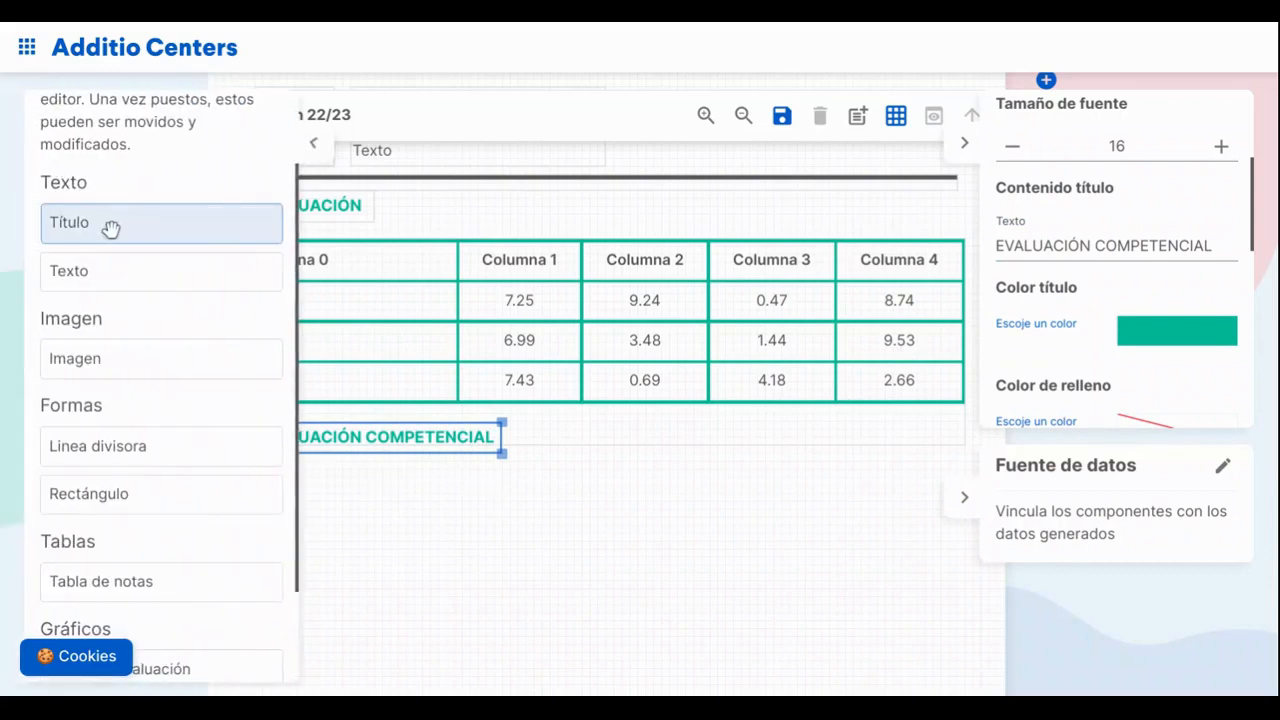
pyautogui.scroll(-2, 110, 229)
pyautogui.moveTo(326, 543); pyautogui.dragTo(389, 540)
pyautogui.click(545, 532)
pyautogui.moveTo(662, 576); pyautogui.dragTo(548, 541)
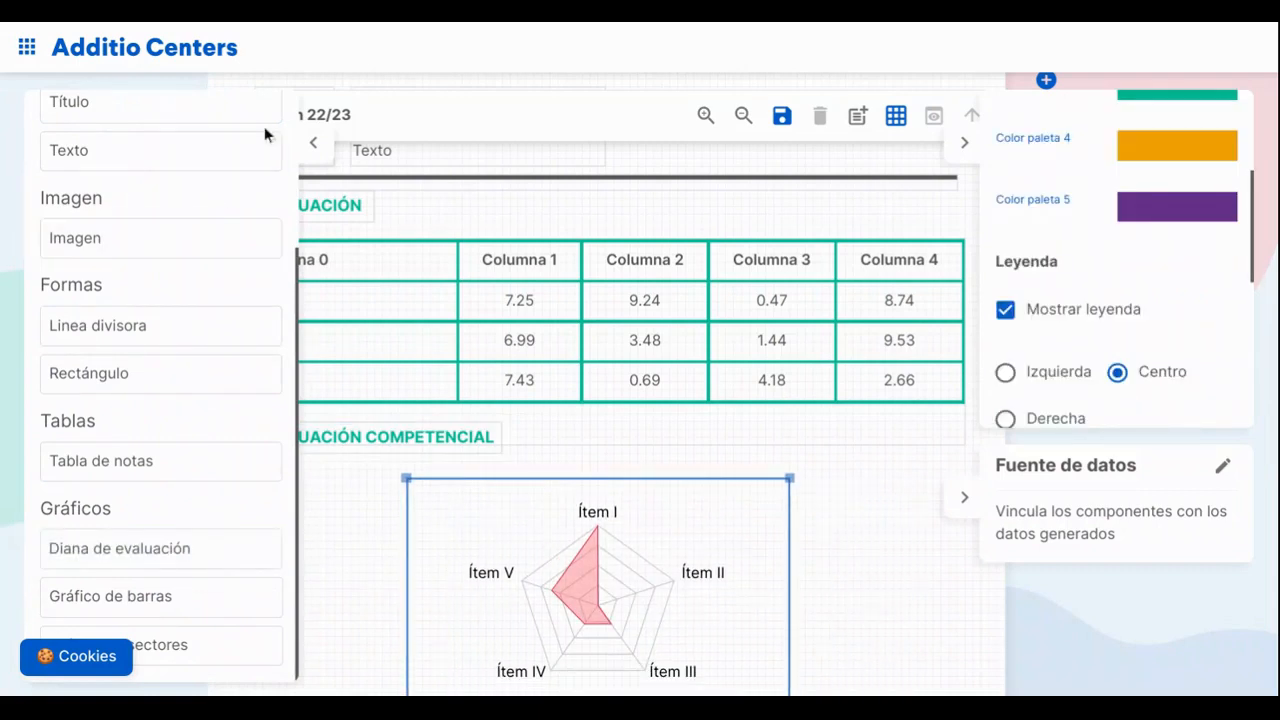
pyautogui.click(313, 146)
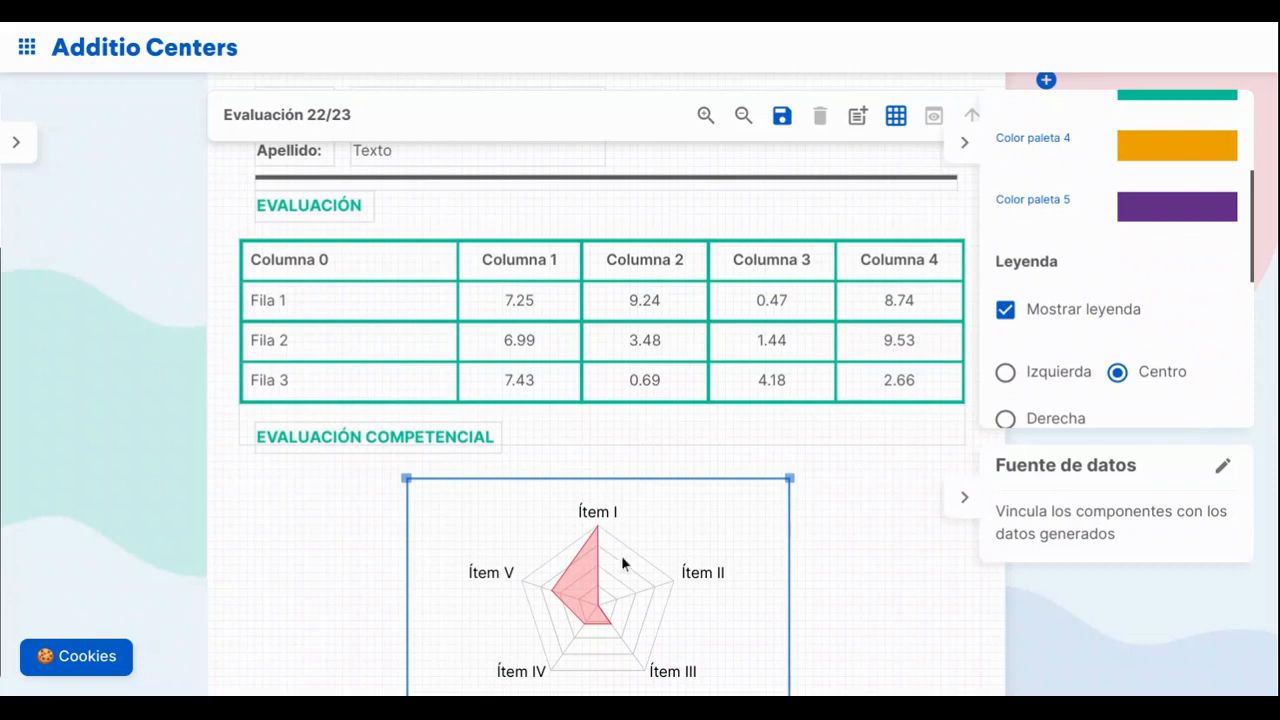
pyautogui.moveTo(628, 570); pyautogui.dragTo(628, 554)
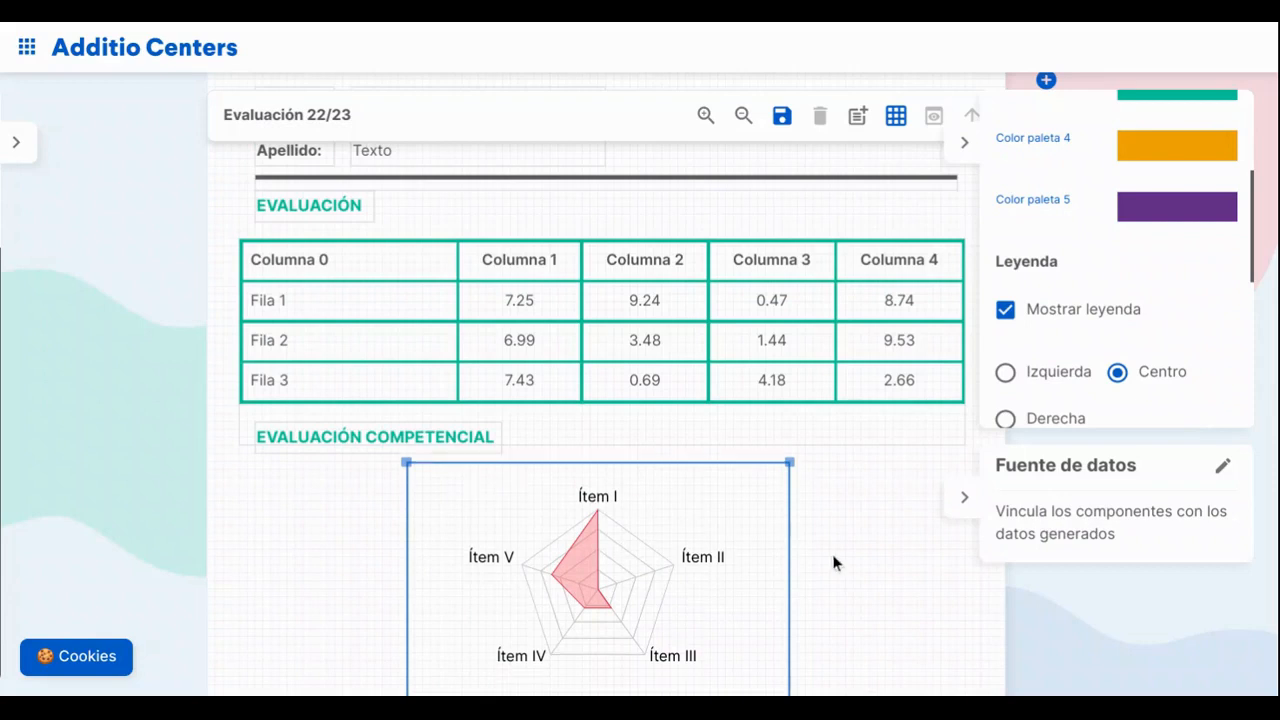
# Set the evaluation chart's first palette color to green
pyautogui.scroll(3, 1091, 343)
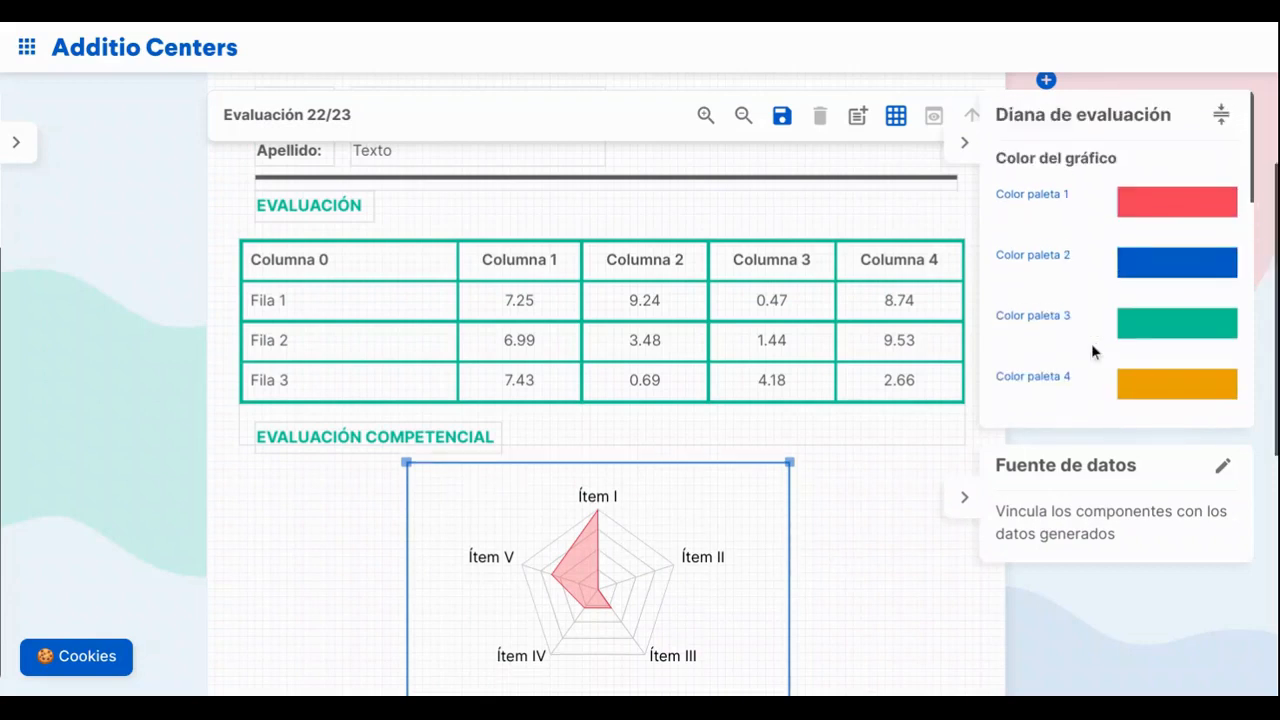
pyautogui.click(1146, 212)
pyautogui.click(1128, 294)
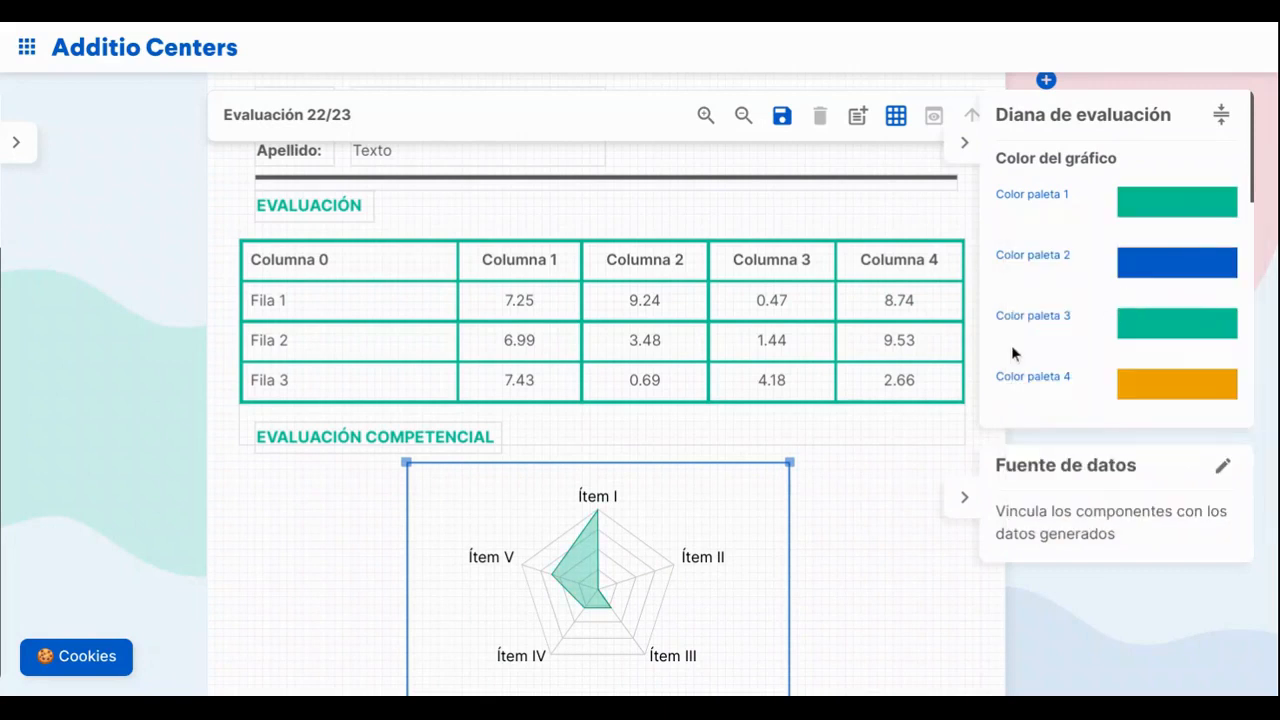
# Duplicate the "EVALUACIÓN COMPETENCIAL" title and place the copy below the chart, aligned with the original title's start
pyautogui.scroll(-5, 930, 380)
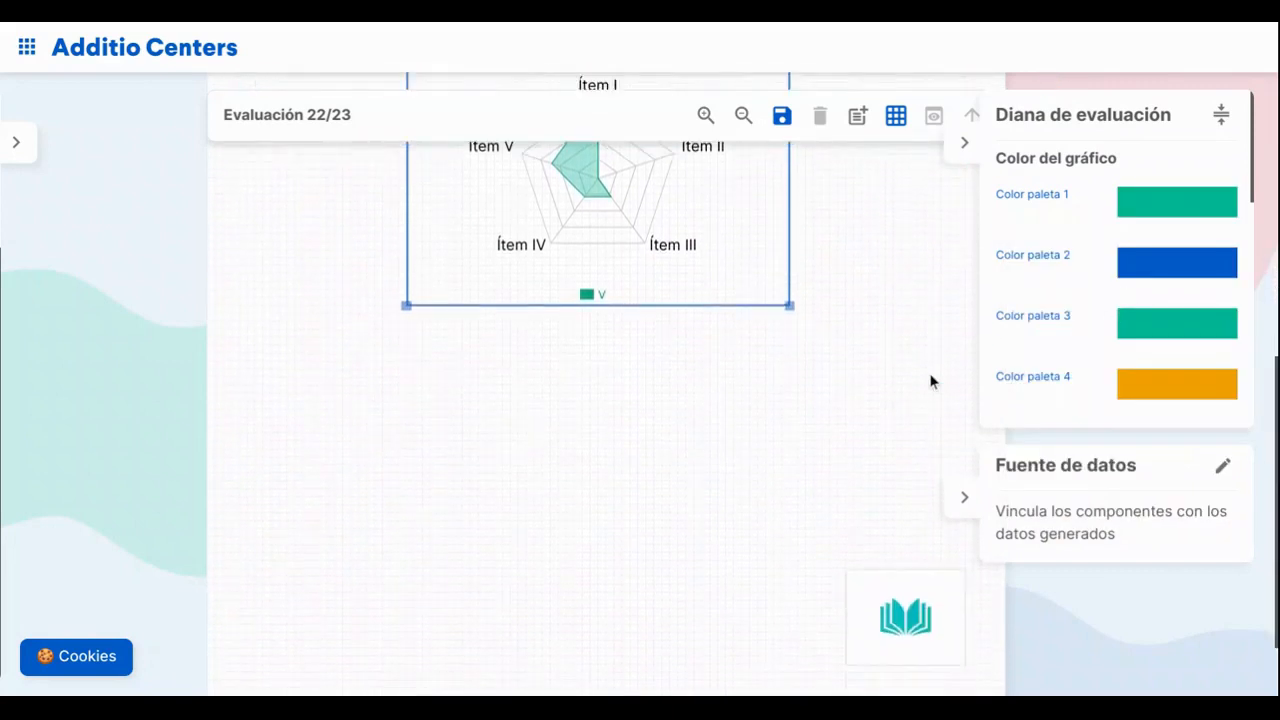
pyautogui.scroll(3, 877, 359)
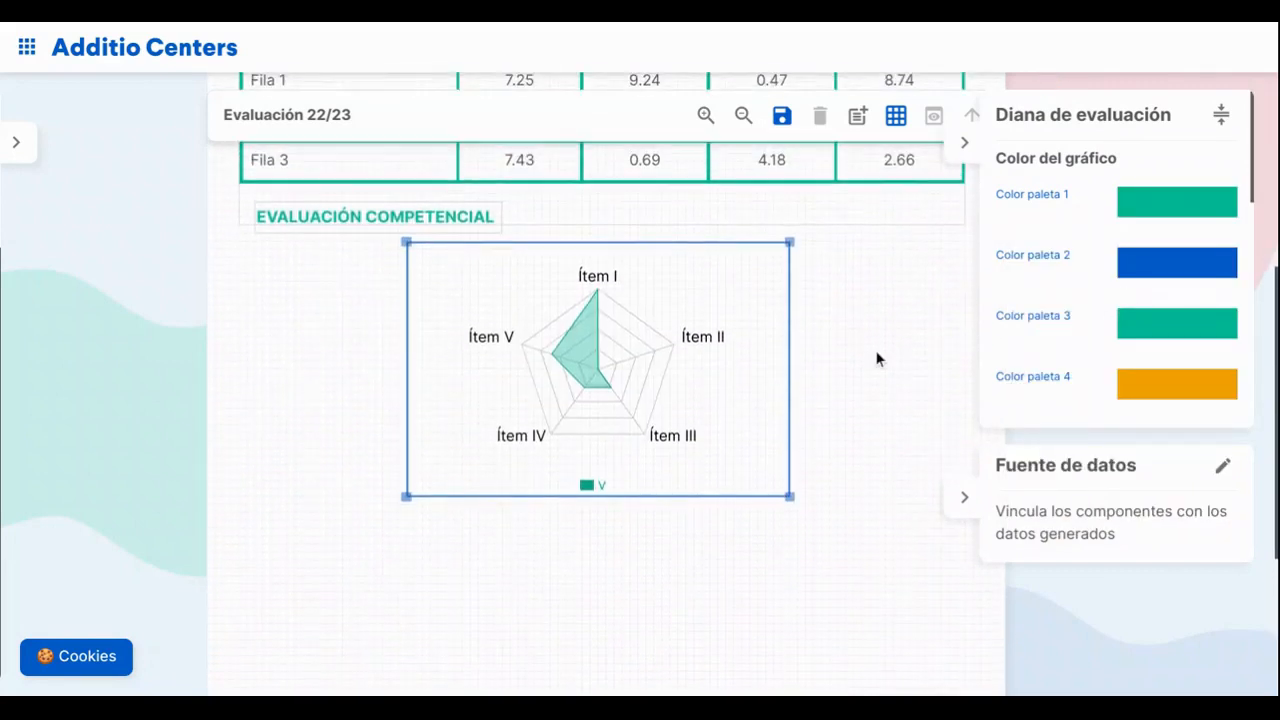
pyautogui.click(344, 218)
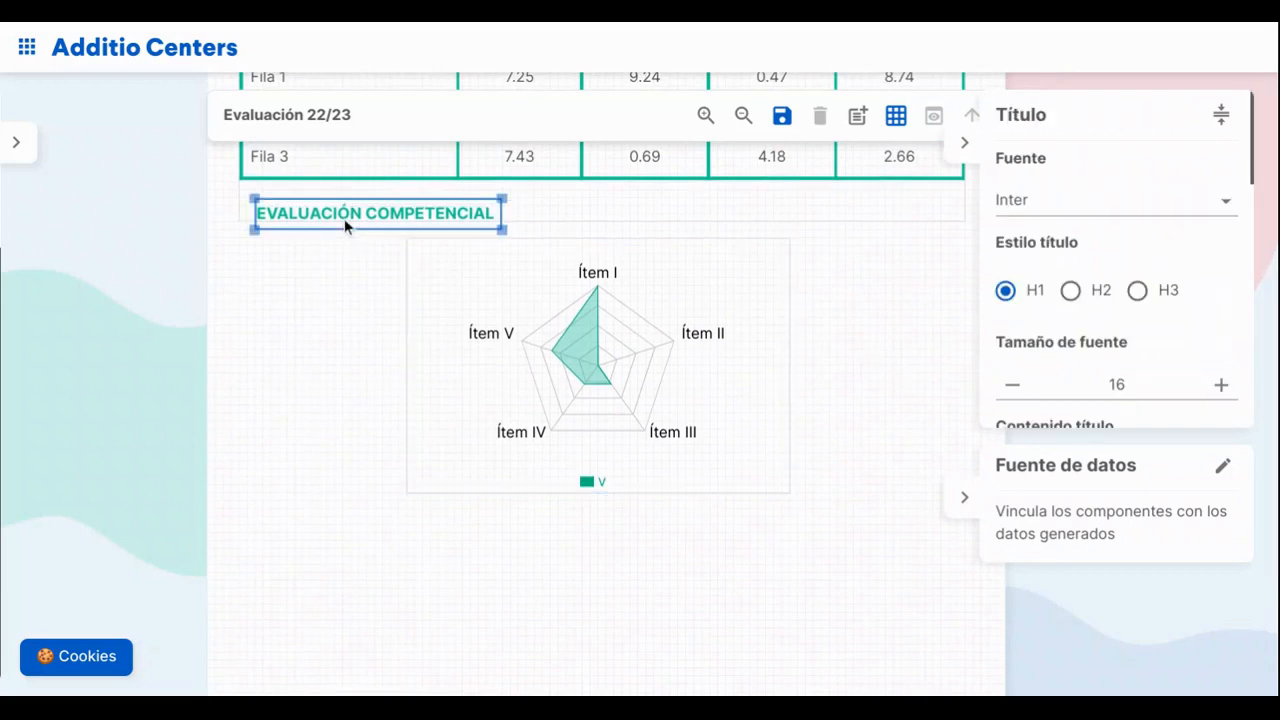
pyautogui.click(372, 237)
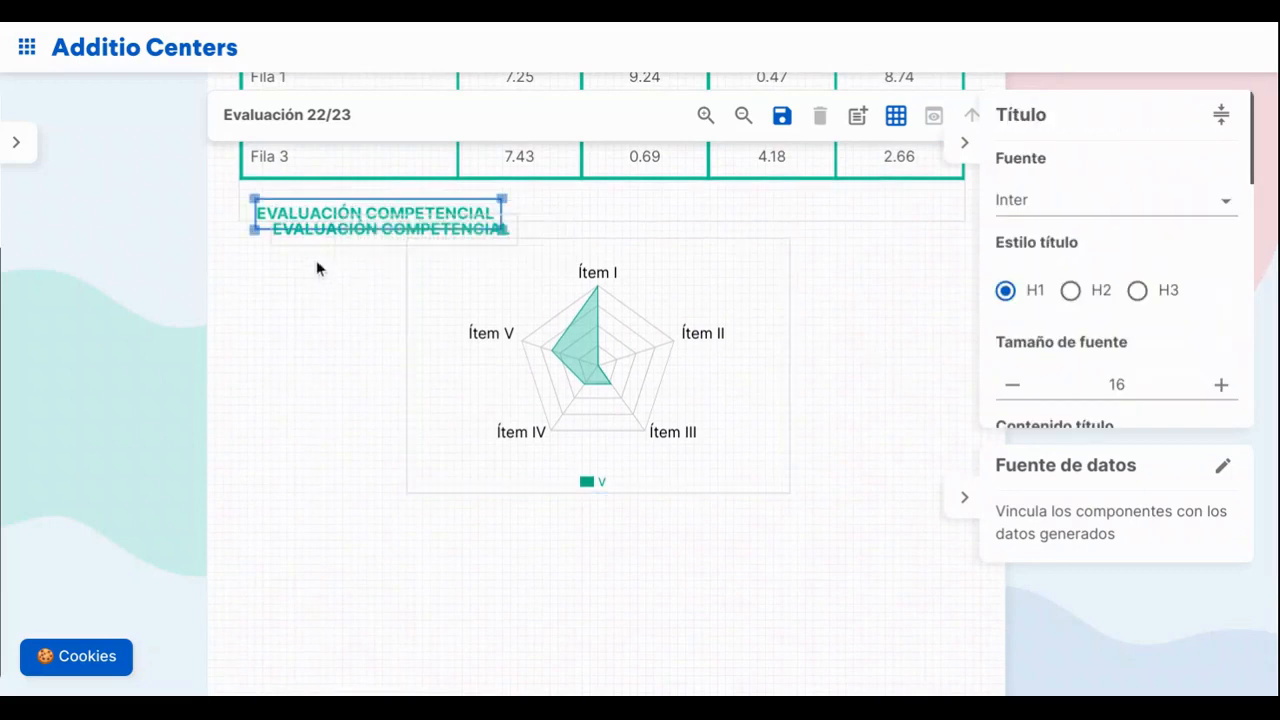
pyautogui.moveTo(323, 240); pyautogui.dragTo(337, 534)
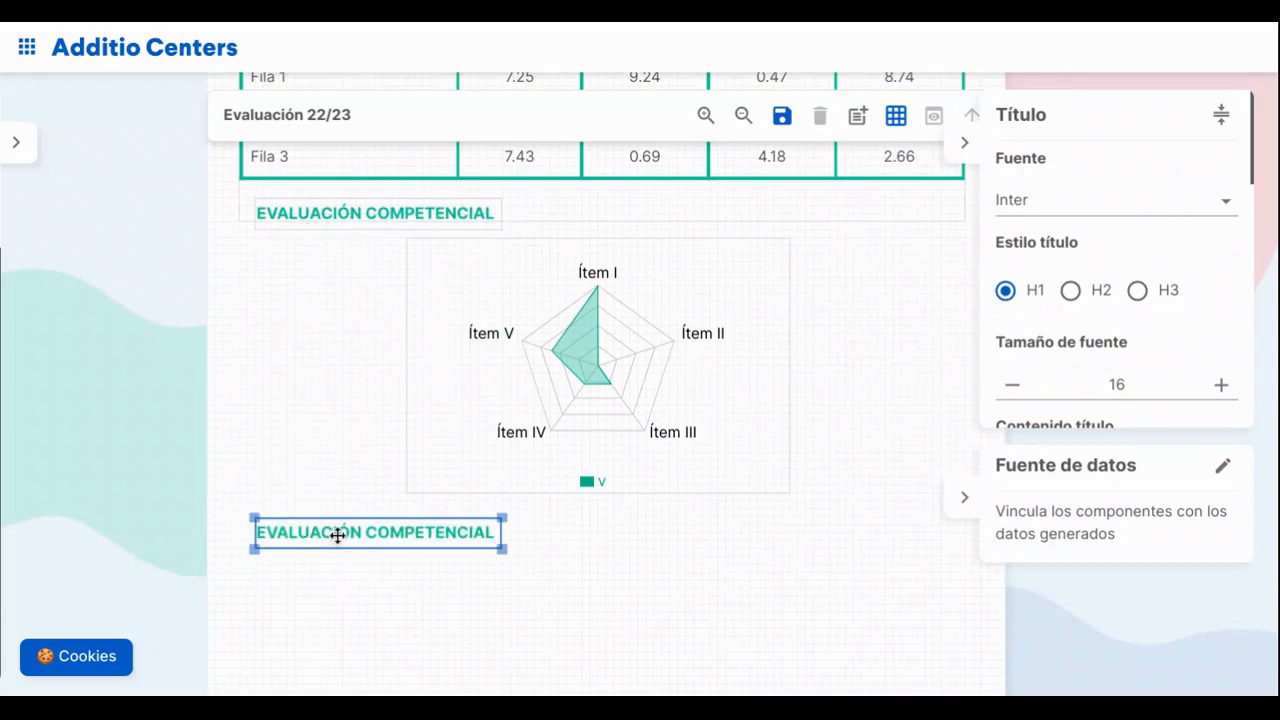
# Change the text of the title below the chart to "COMENTARIO DEL TUTOR"
pyautogui.scroll(-2, 1205, 258)
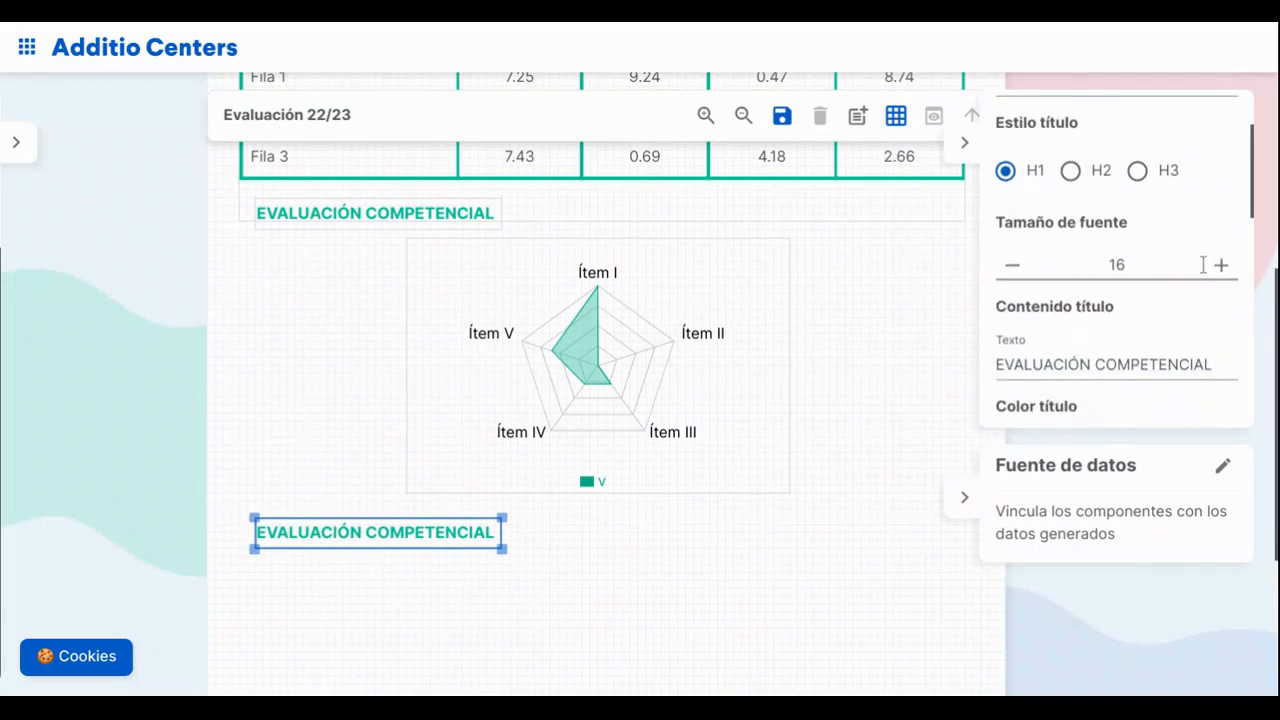
pyautogui.tripleClick(1115, 356)
pyautogui.write('cm')
pyautogui.press('BackSpace')
pyautogui.press('BackSpace')
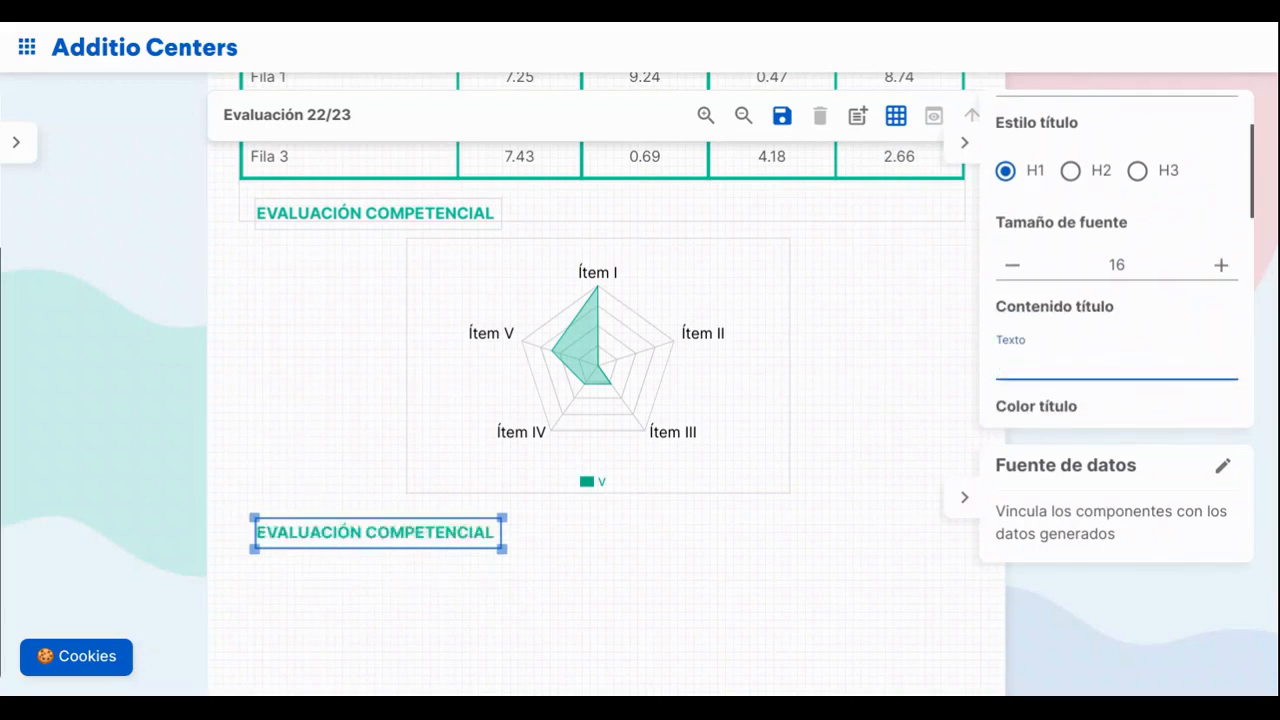
pyautogui.write('COMENTARIO DEL ')
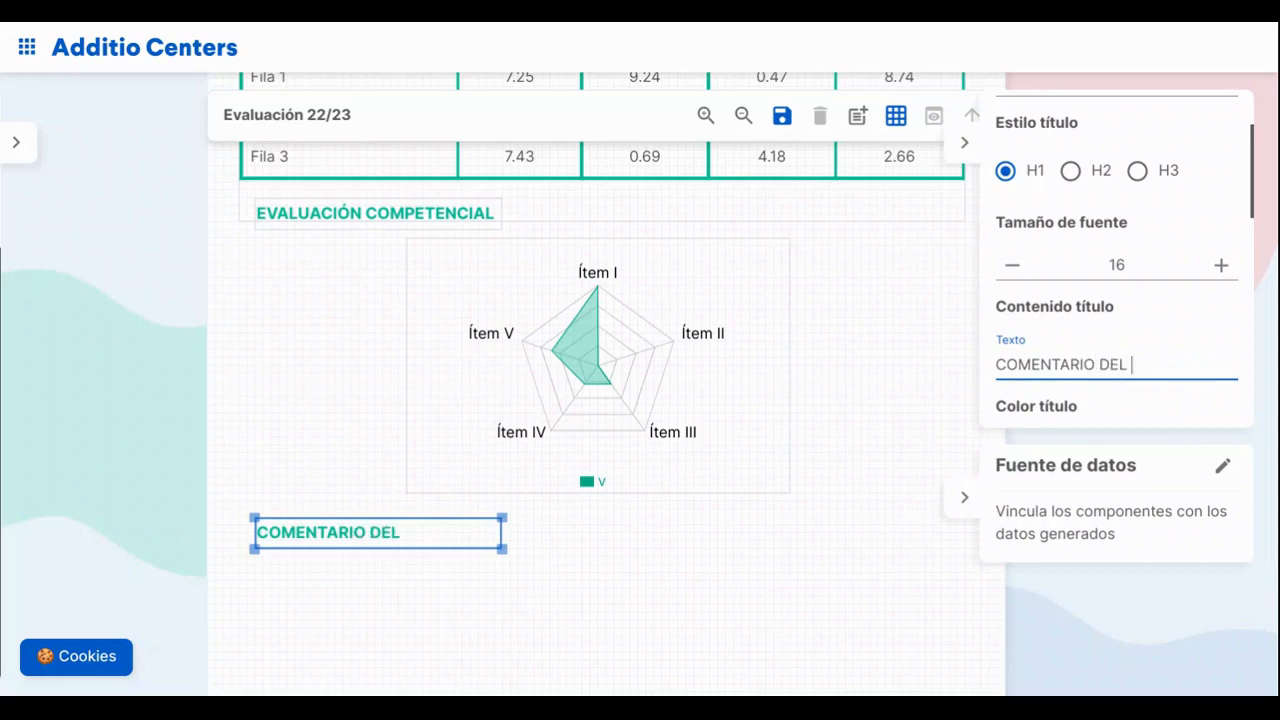
pyautogui.write('TUTOR')
pyautogui.click(651, 536)
# Add a text component below the "COMENTARIO DEL TUTOR" title
pyautogui.click(18, 142)
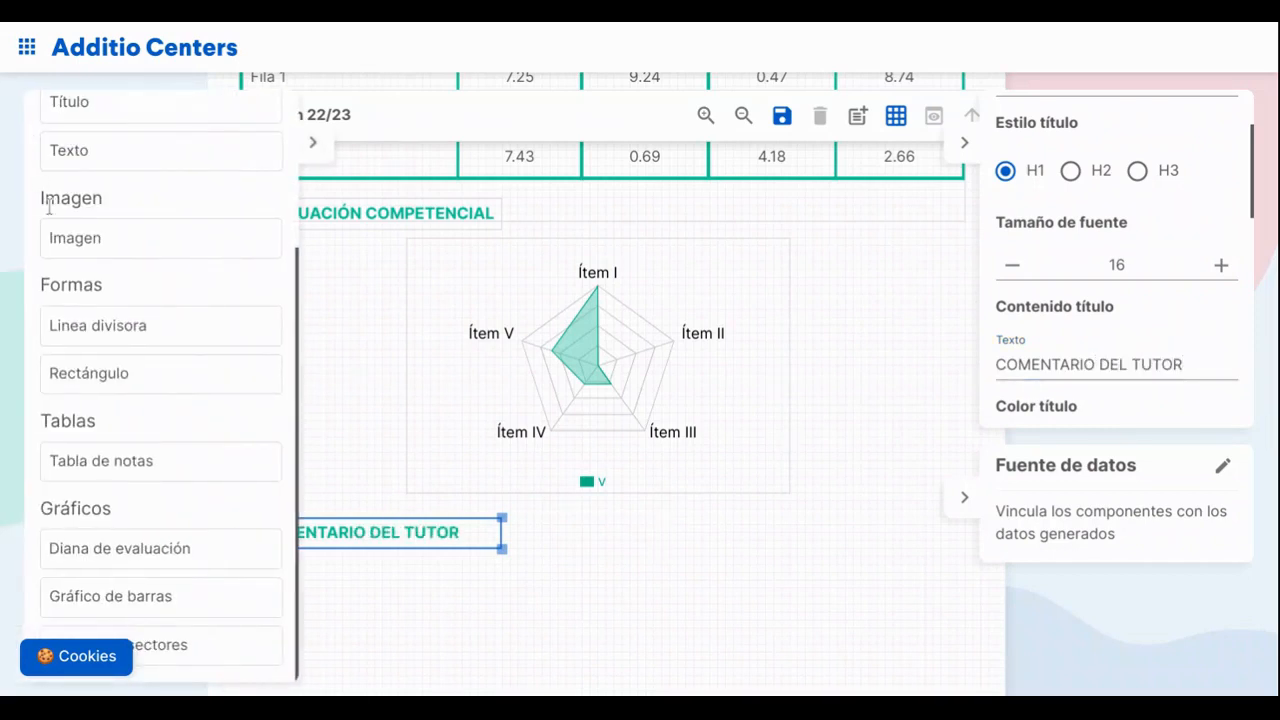
pyautogui.scroll(1, 95, 242)
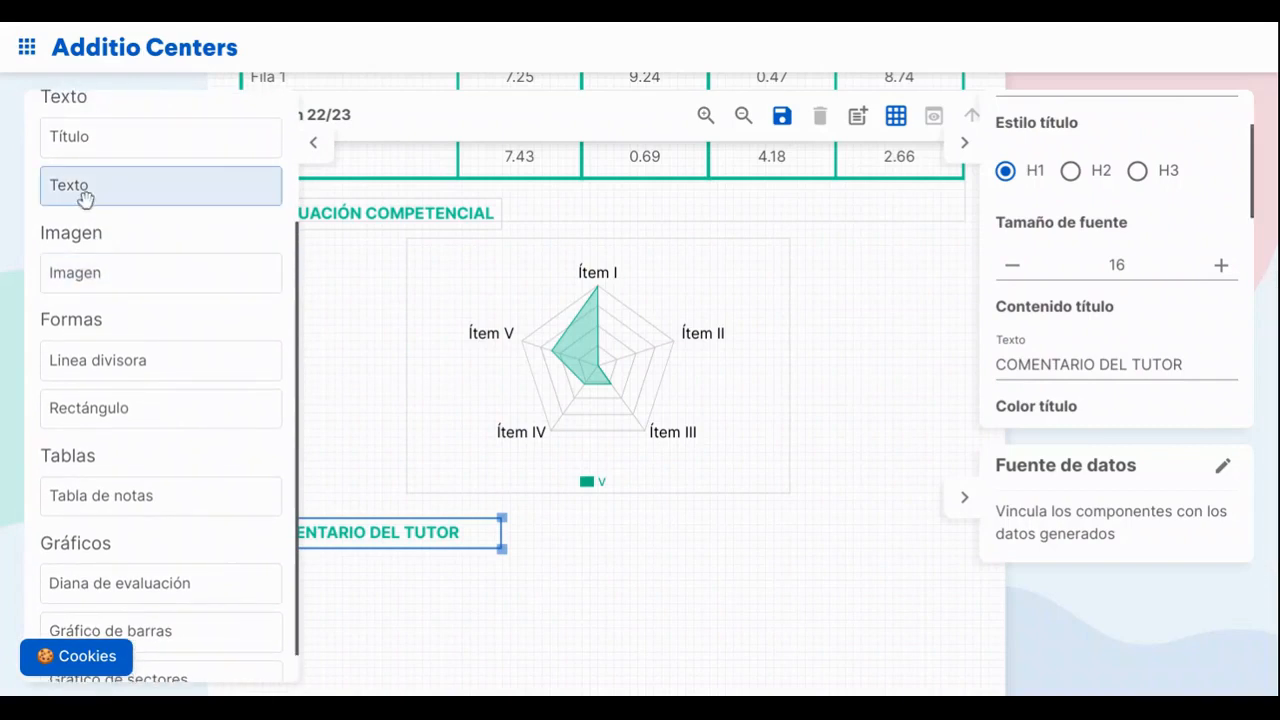
pyautogui.moveTo(95, 185); pyautogui.dragTo(598, 629)
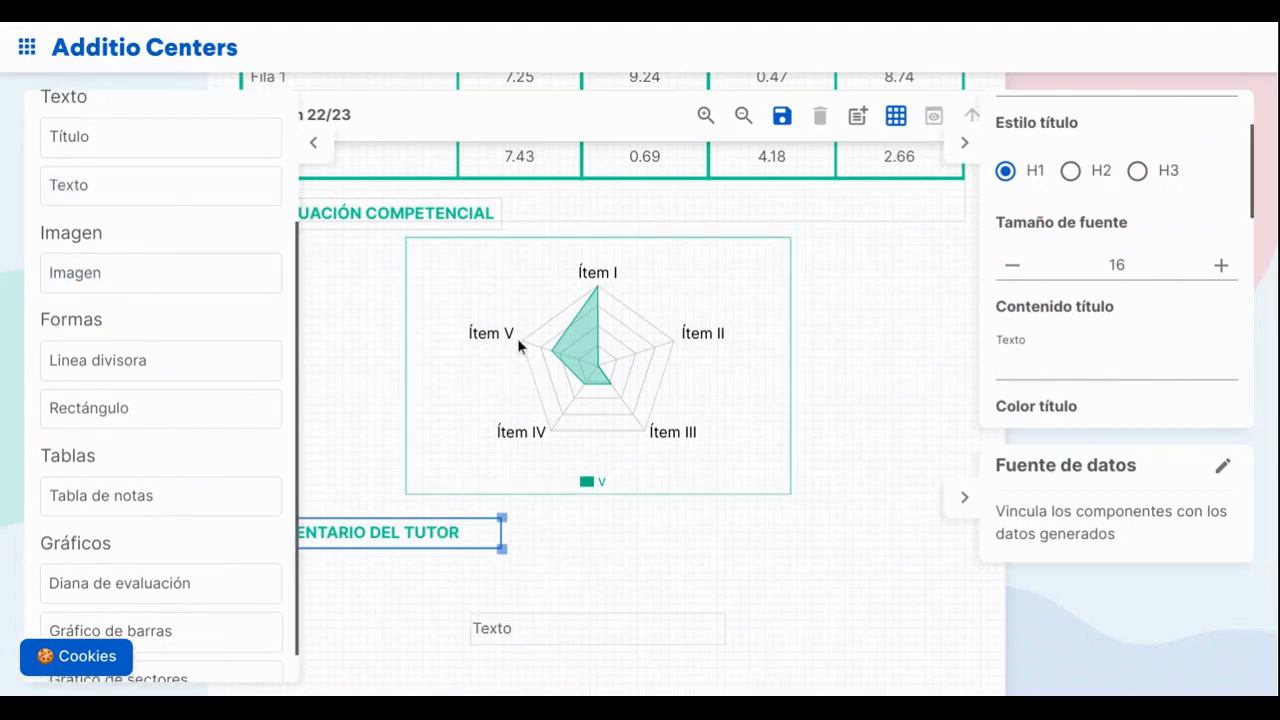
pyautogui.scroll(-2, 517, 338)
pyautogui.click(311, 143)
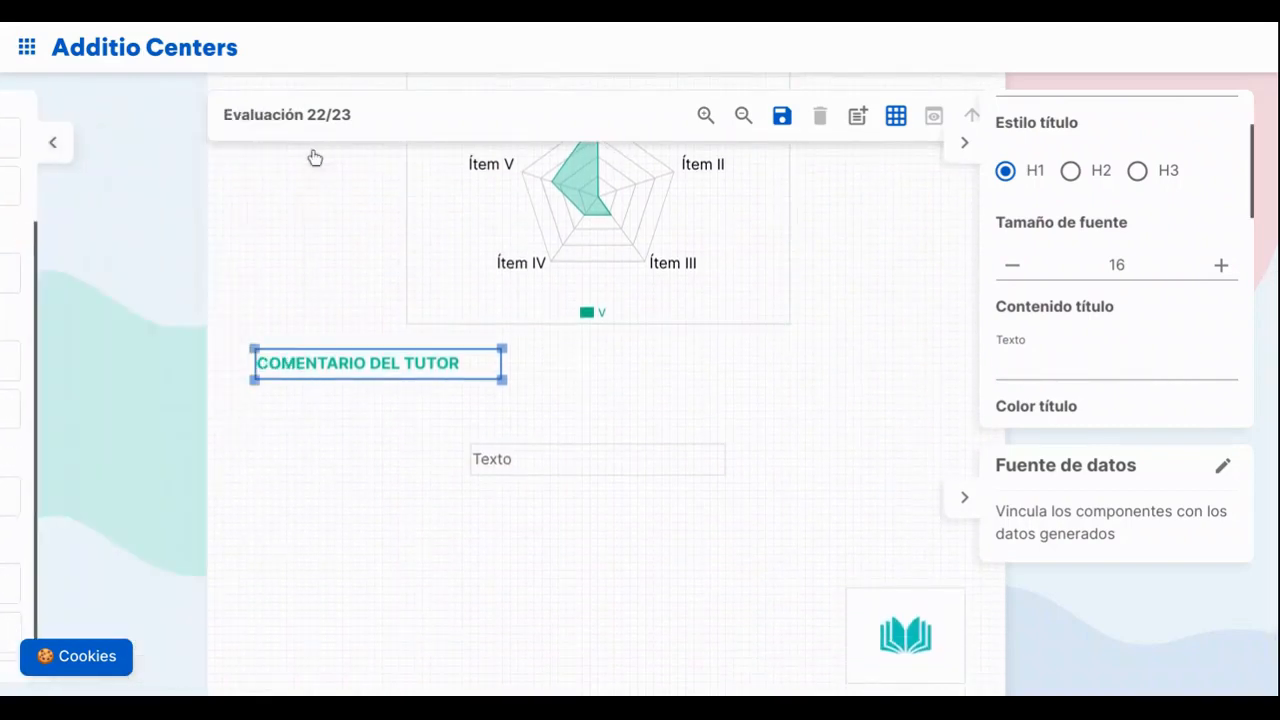
# Move the new text box directly under the "COMENTARIO DEL TUTOR" title and enlarge it to nearly the grades table's width
pyautogui.click(488, 461)
pyautogui.moveTo(508, 463); pyautogui.dragTo(290, 412)
pyautogui.moveTo(510, 419); pyautogui.dragTo(960, 463)
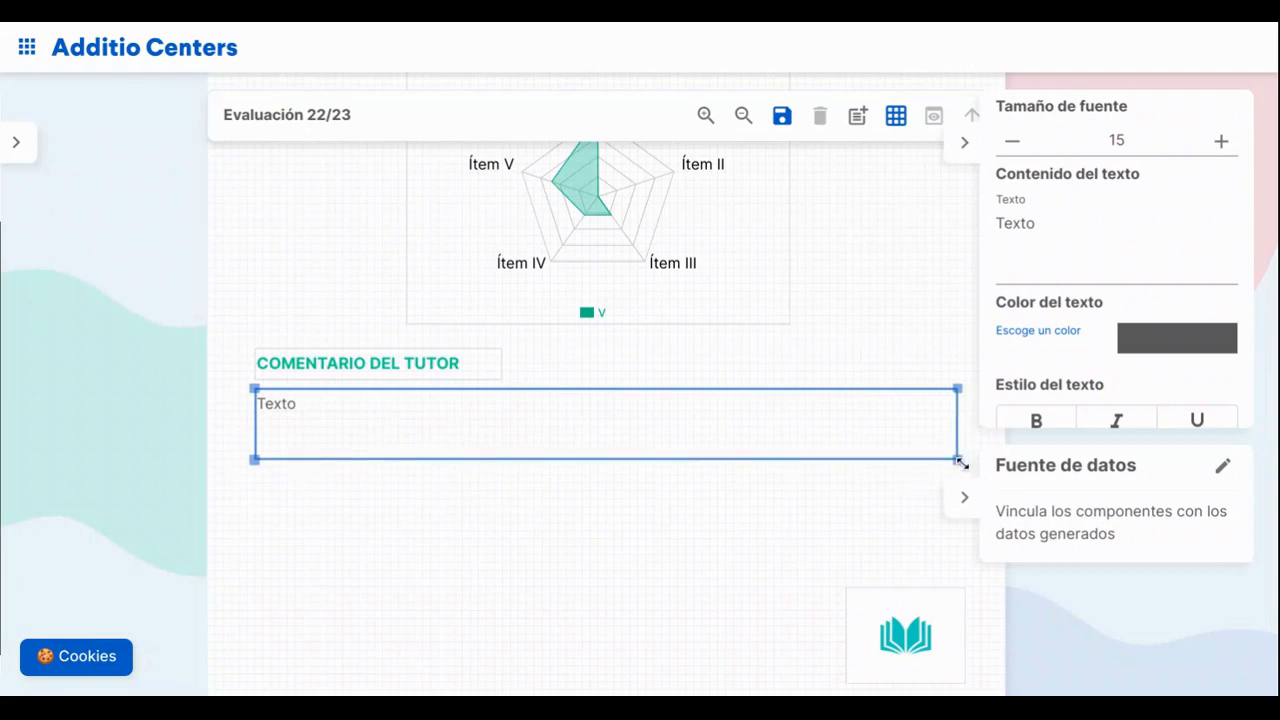
# Duplicate the "COMENTARIO DEL TUTOR" title below the tutor's text box and change the copy's text to "COMENTARIO GENERAL"
pyautogui.click(378, 352)
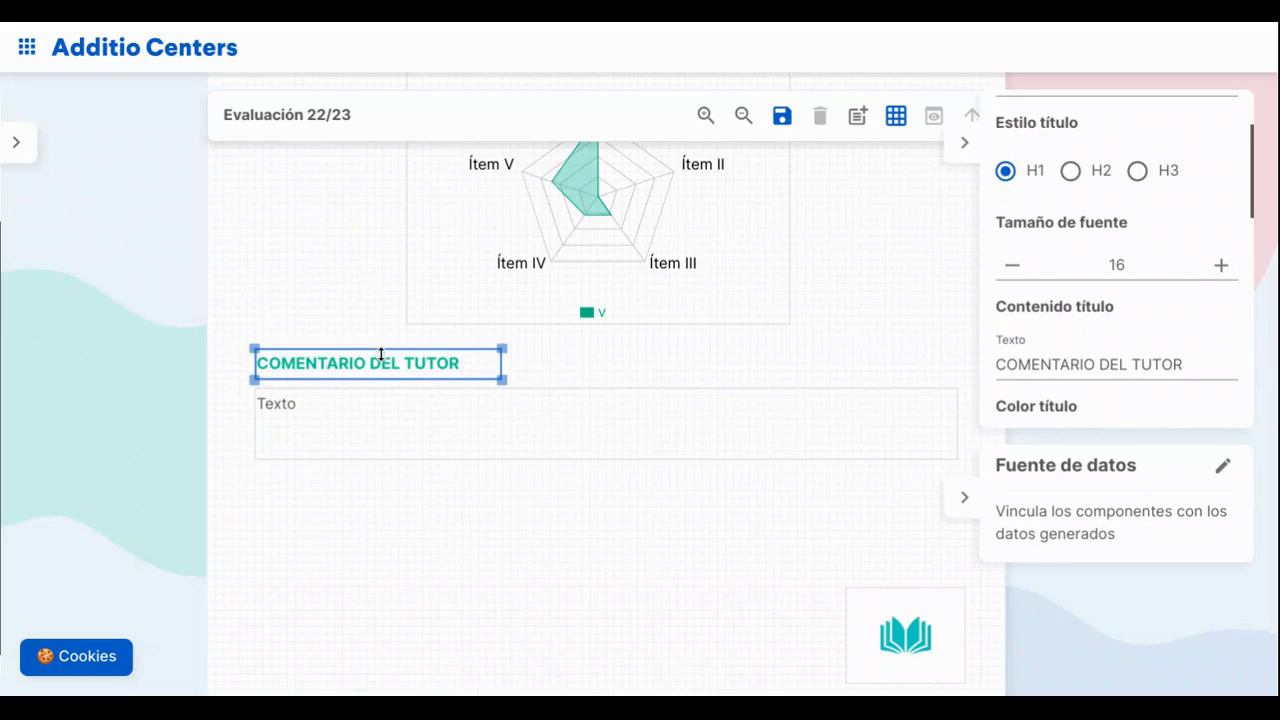
pyautogui.rightClick(382, 358)
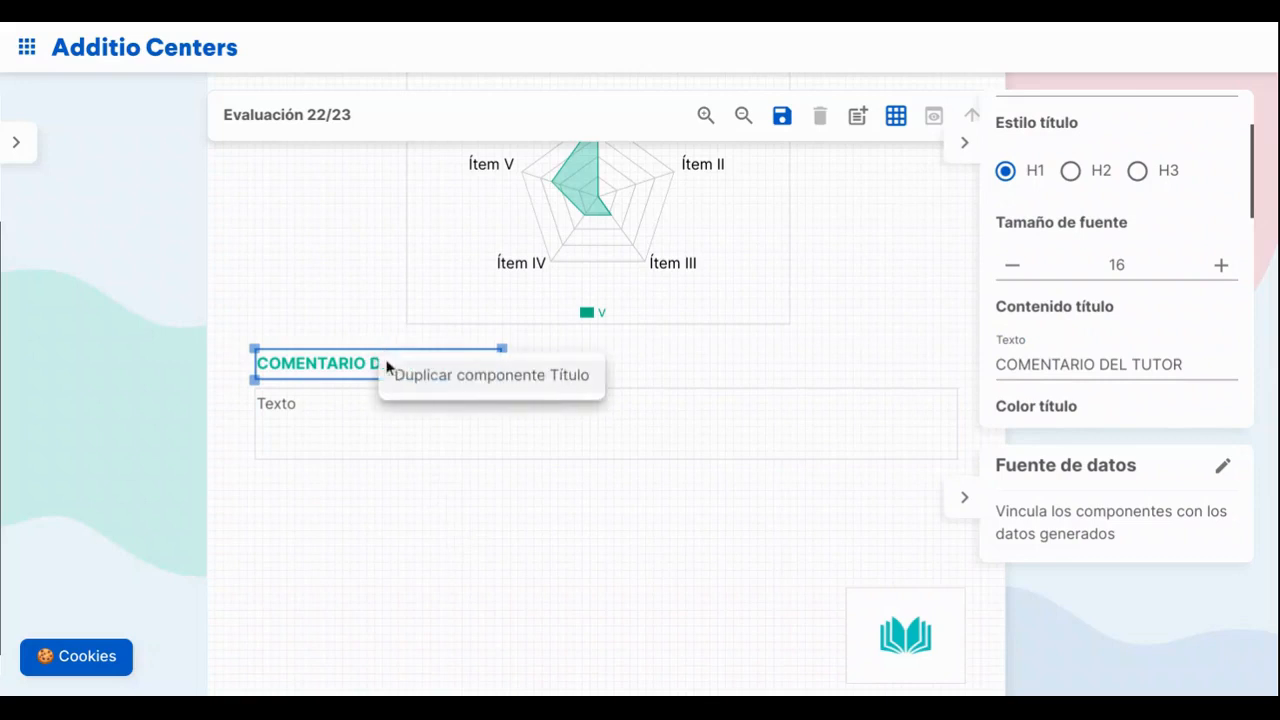
pyautogui.click(401, 375)
pyautogui.moveTo(409, 383); pyautogui.dragTo(391, 491)
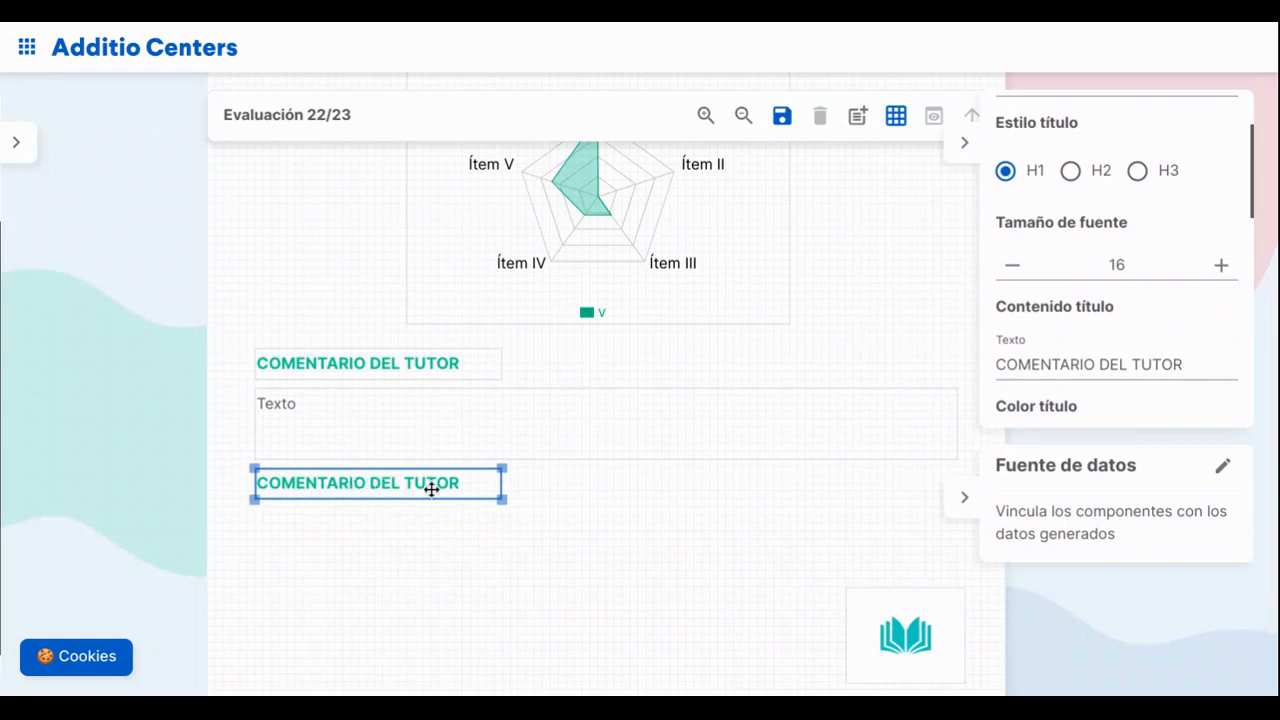
pyautogui.moveTo(1100, 364); pyautogui.dragTo(1190, 365)
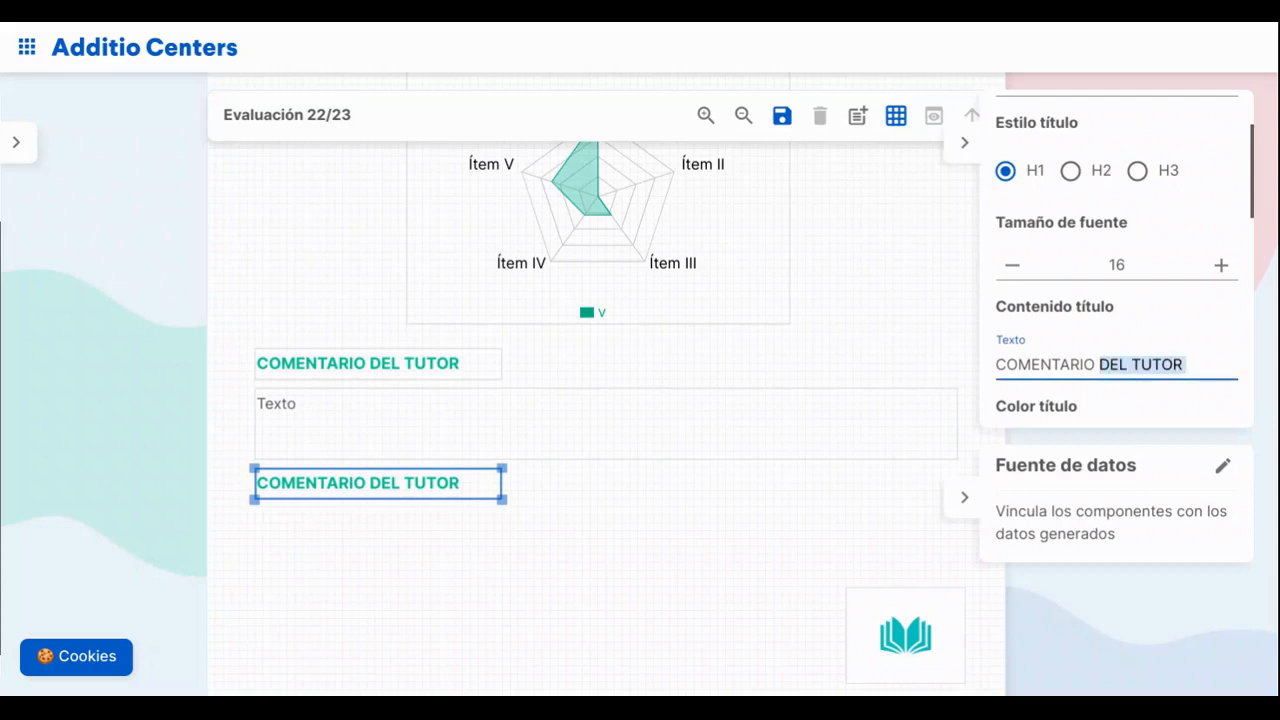
pyautogui.write('GENERAL')
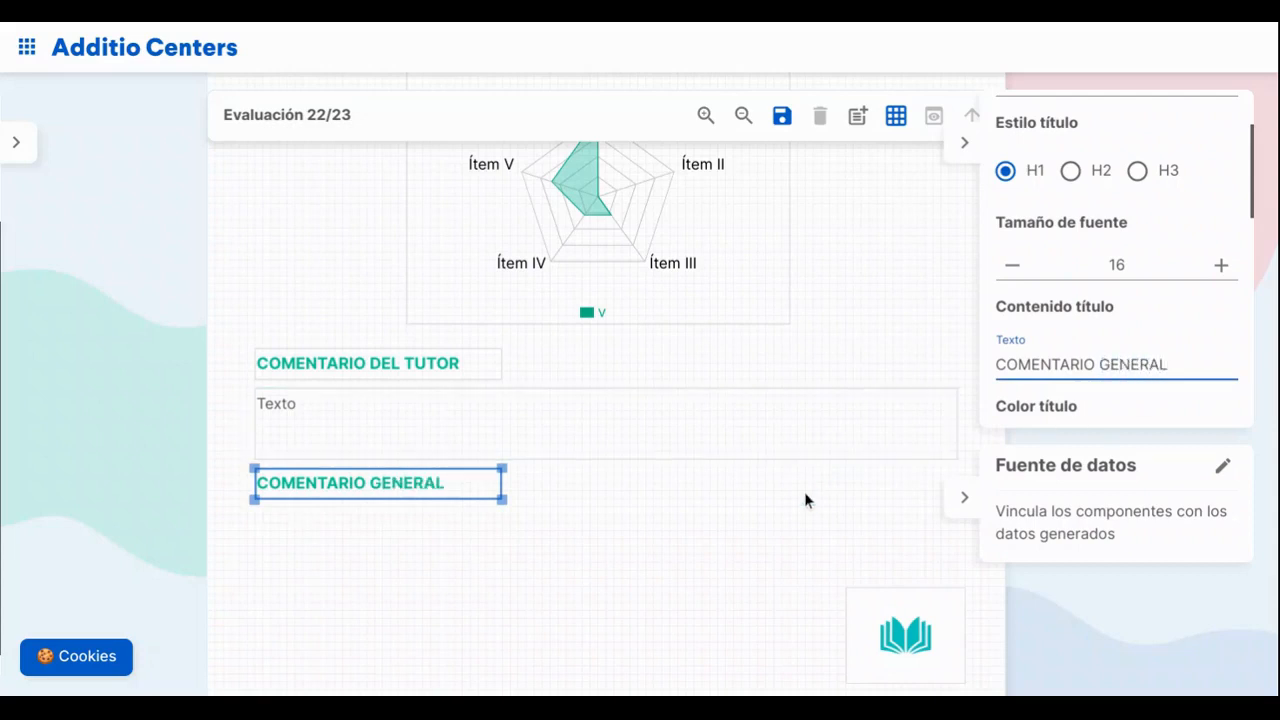
# Duplicate the tutor comment text box under the "COMENTARIO GENERAL" title and move the school logo slightly down
pyautogui.click(740, 438)
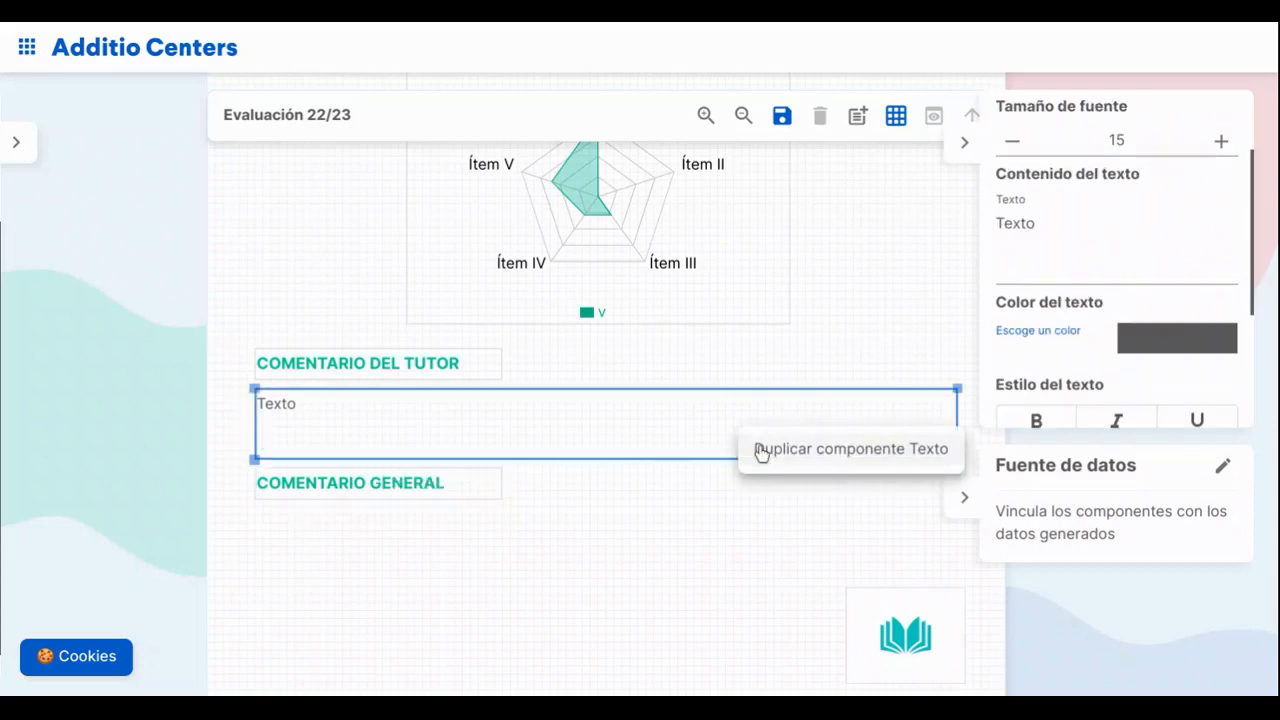
pyautogui.click(757, 448)
pyautogui.moveTo(569, 457); pyautogui.dragTo(571, 569)
pyautogui.scroll(-2, 611, 469)
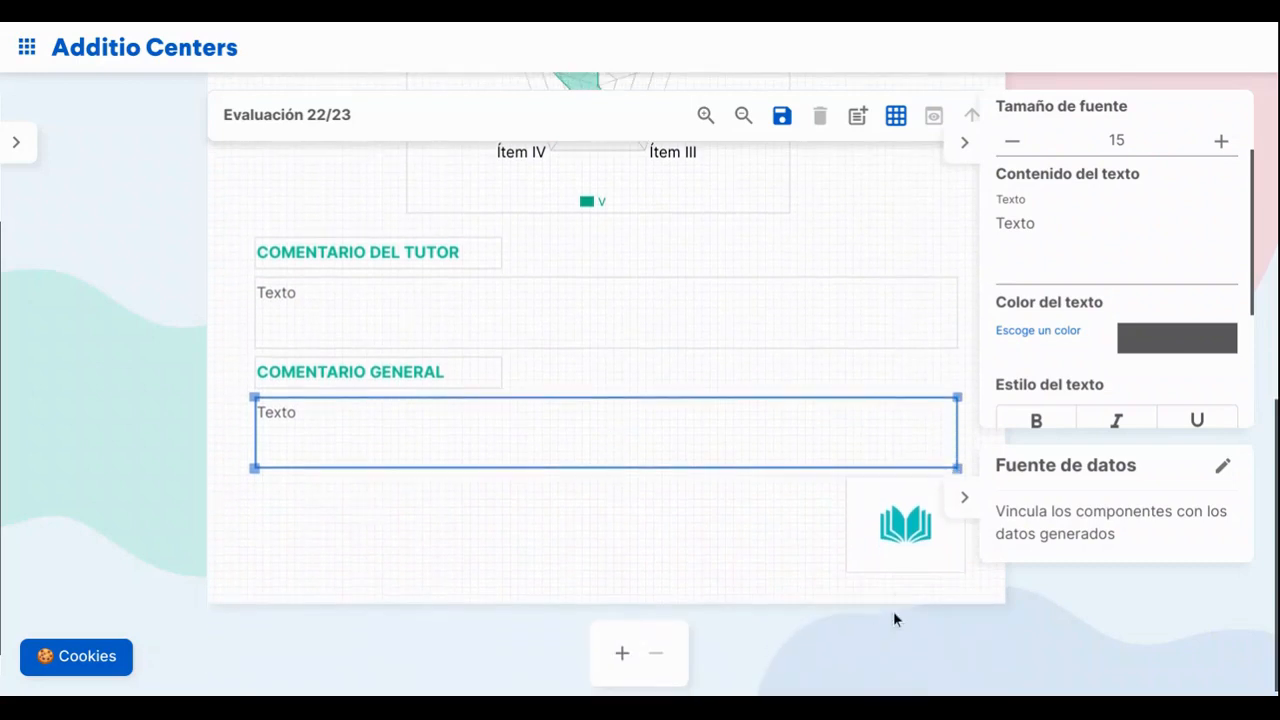
pyautogui.moveTo(874, 530); pyautogui.dragTo(875, 546)
# Save the report card template and collapse the component properties
pyautogui.scroll(10, 754, 524)
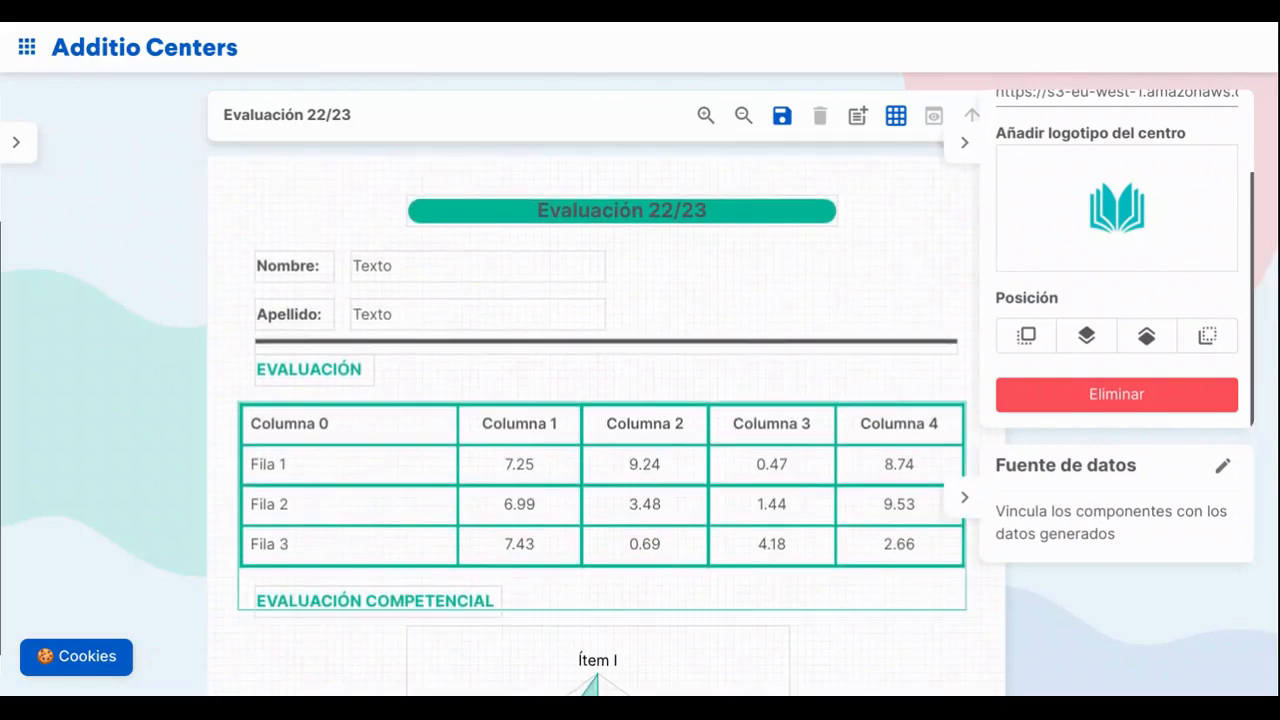
pyautogui.click(779, 122)
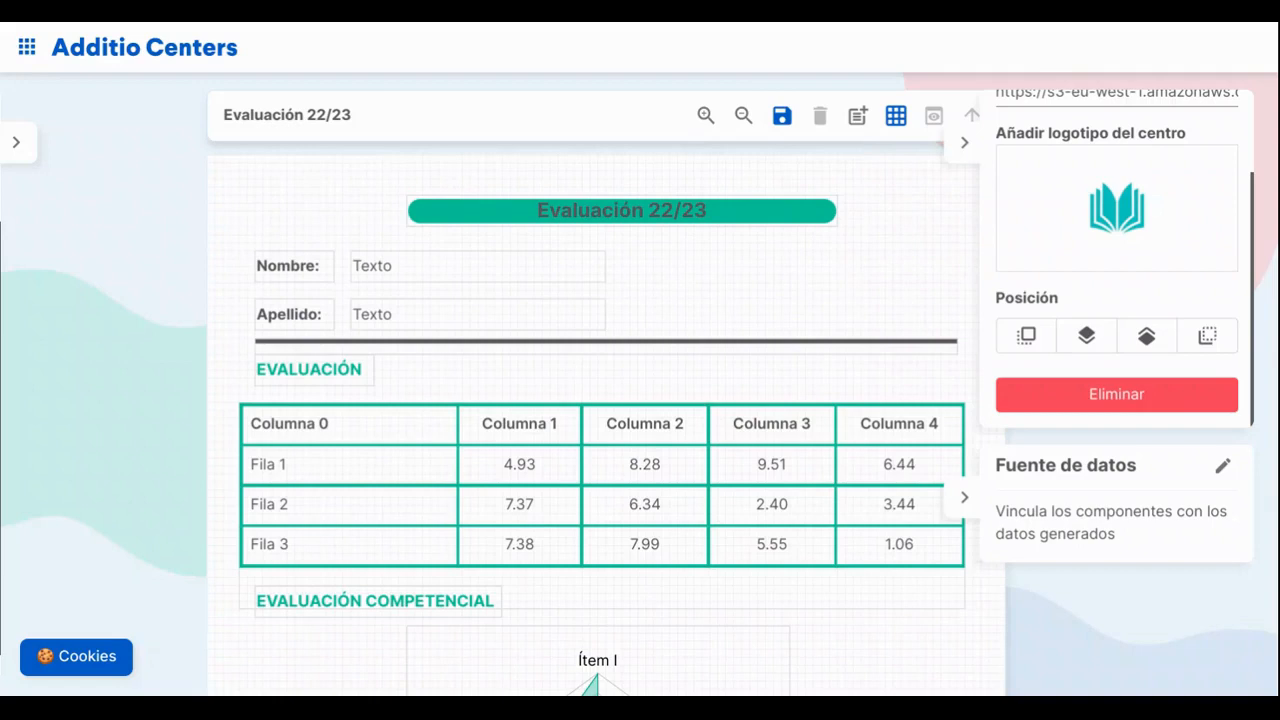
pyautogui.scroll(-1, 606, 420)
pyautogui.scroll(1, 606, 420)
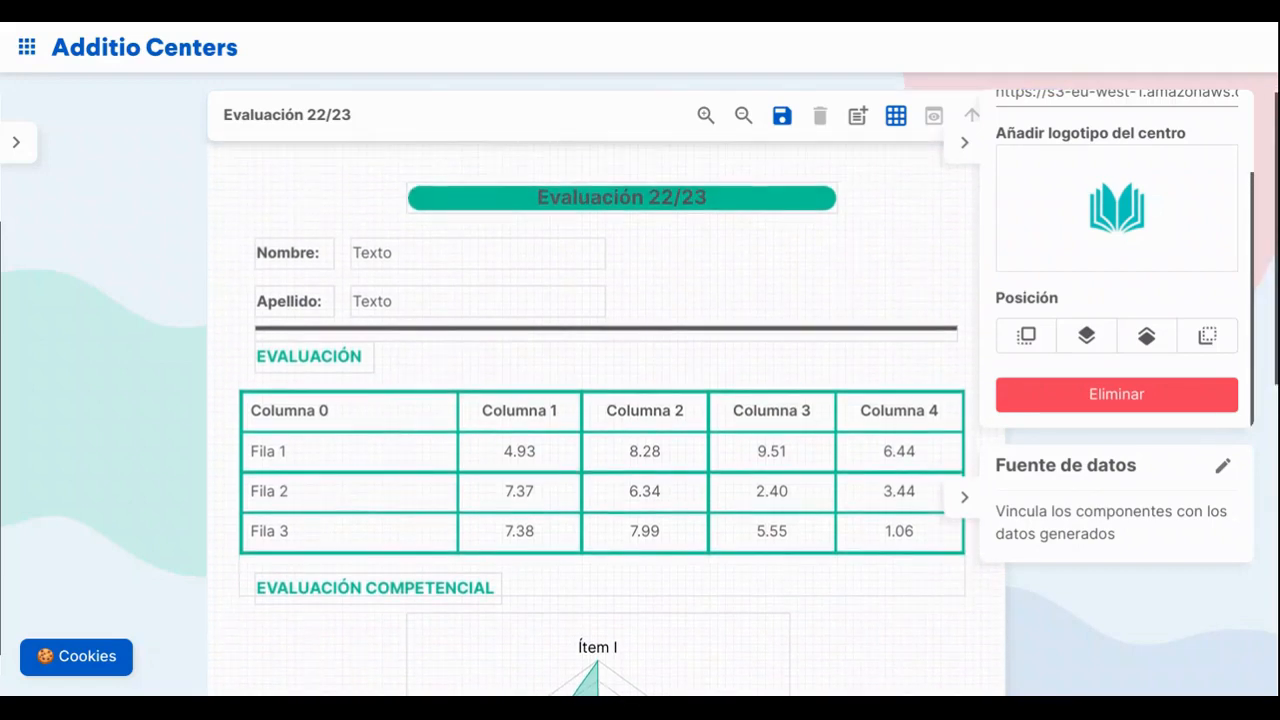
pyautogui.click(964, 146)
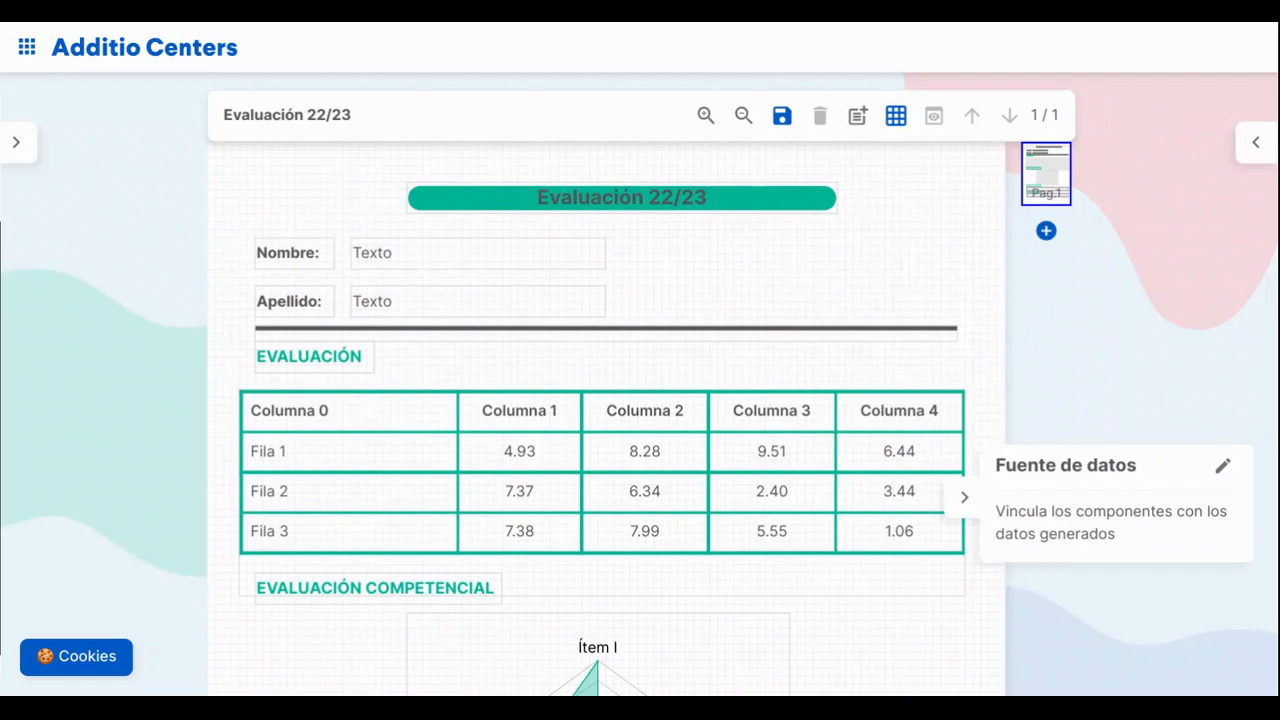
# Open the data source editor and add a group named "Comentario" to the student data
pyautogui.scroll(-5, 606, 400)
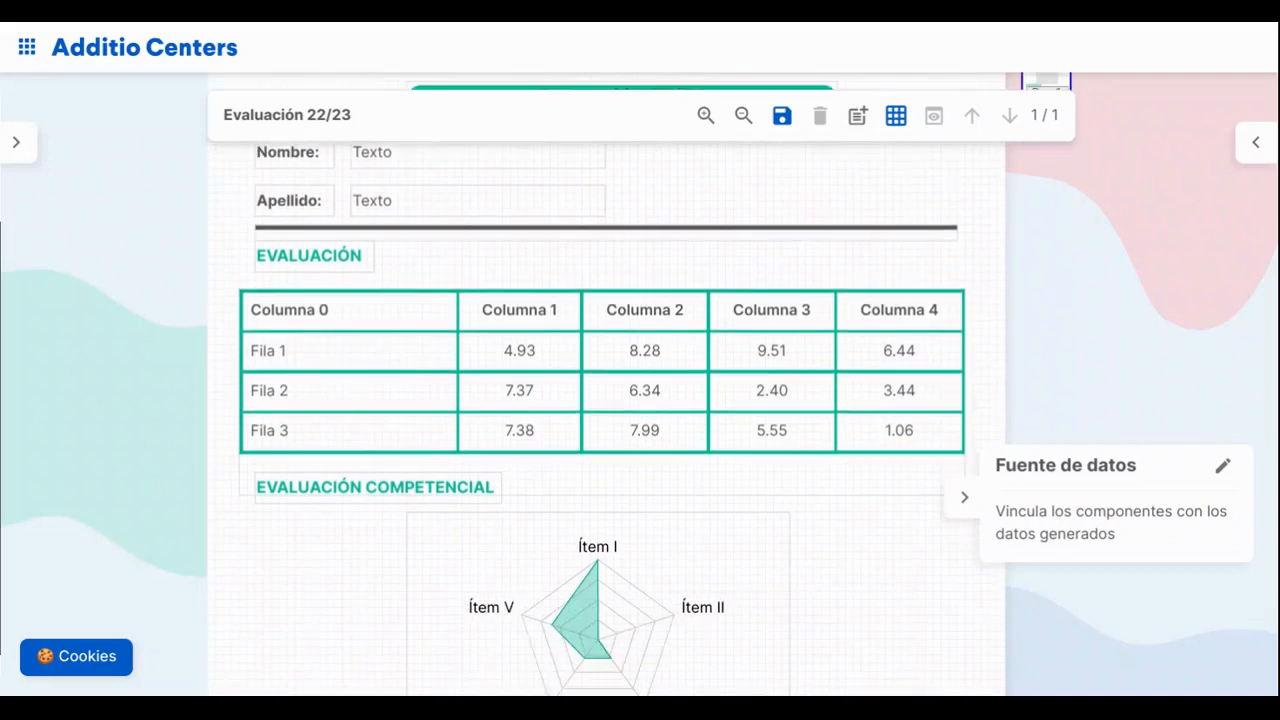
pyautogui.scroll(5, 606, 400)
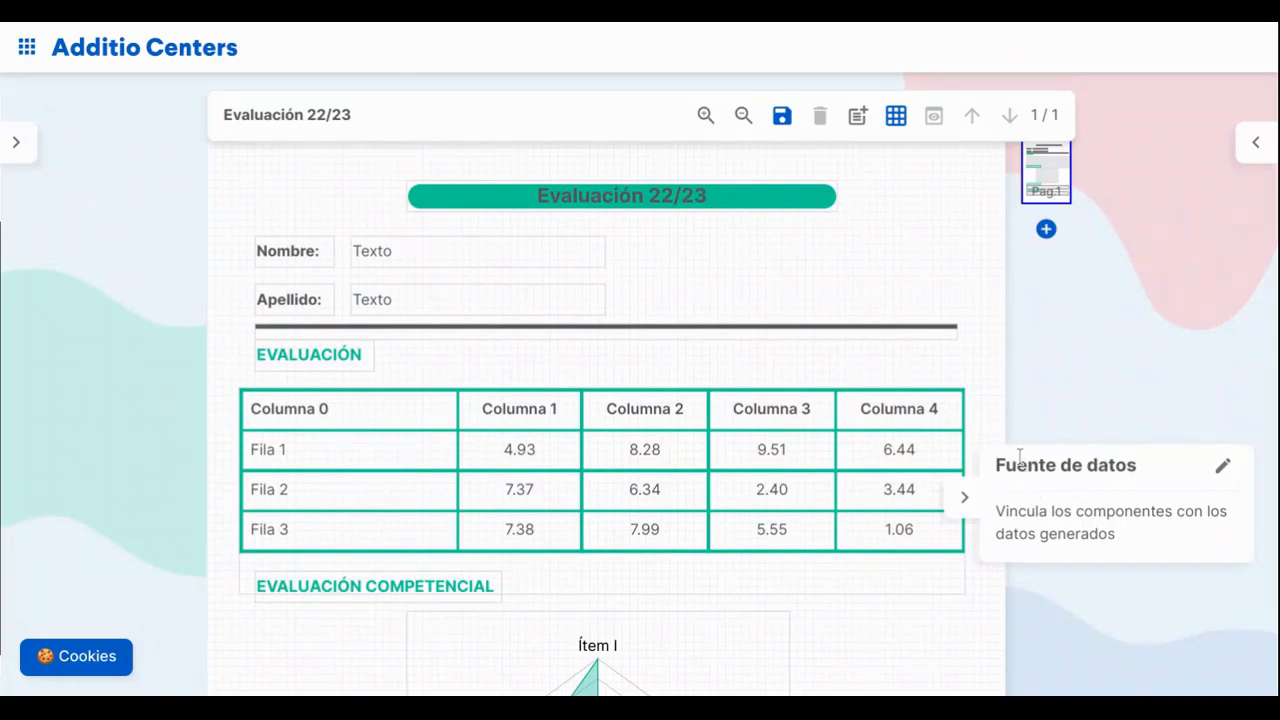
pyautogui.click(1222, 468)
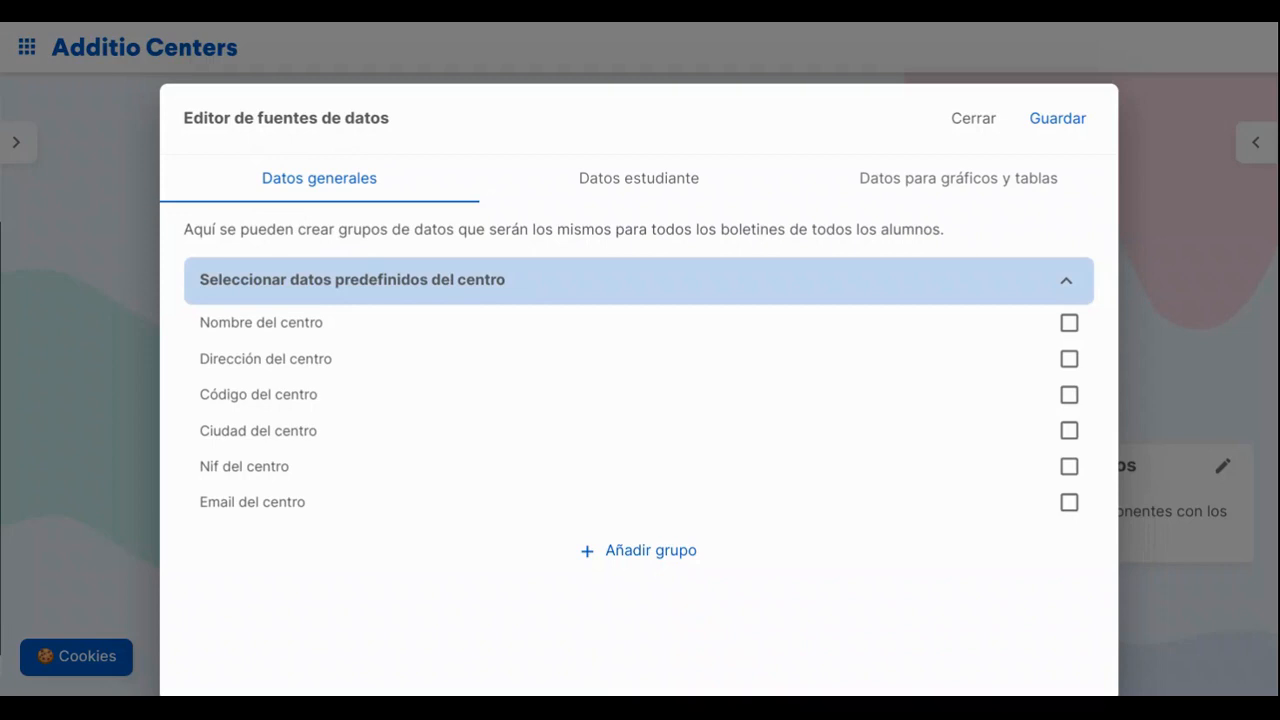
pyautogui.click(635, 188)
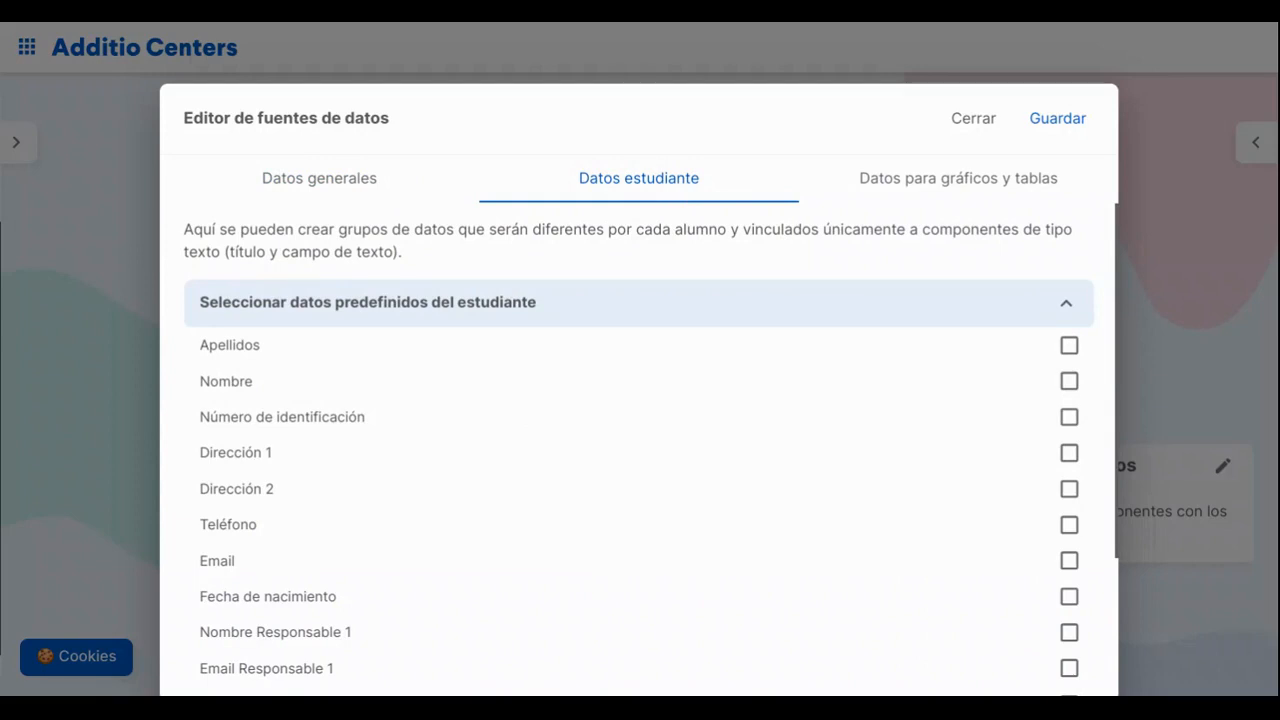
pyautogui.scroll(-3, 625, 662)
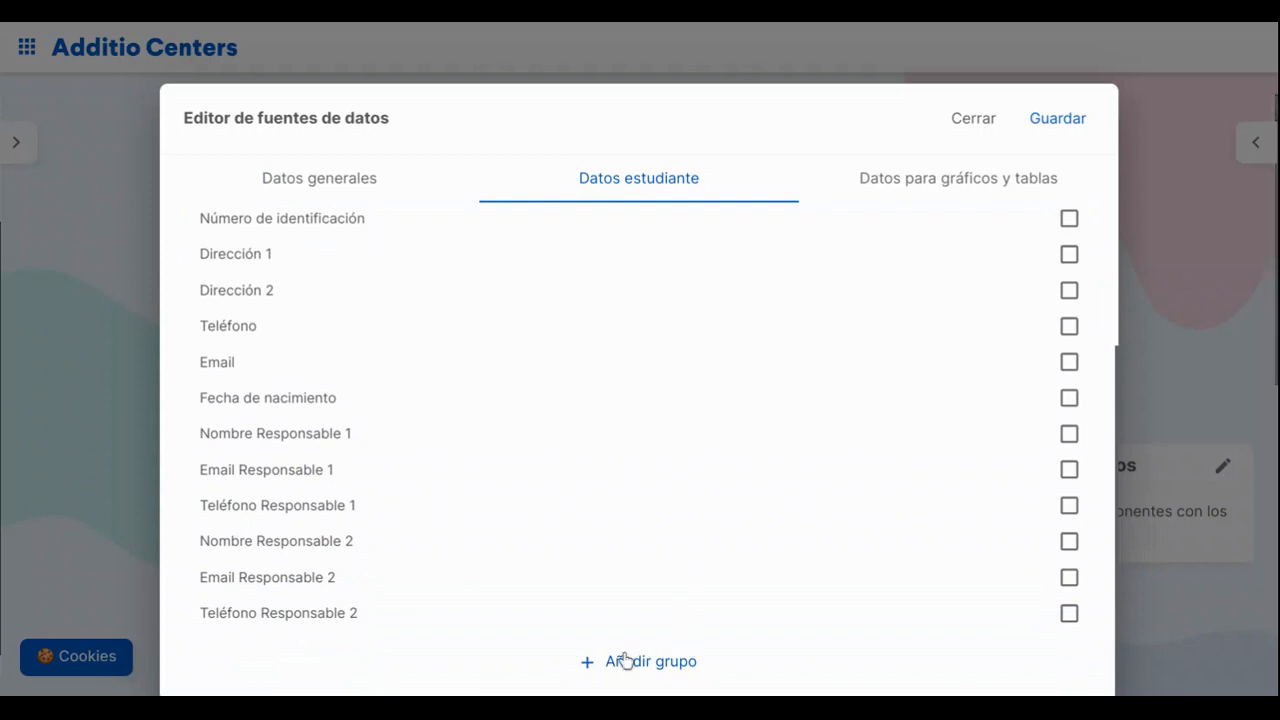
pyautogui.click(625, 661)
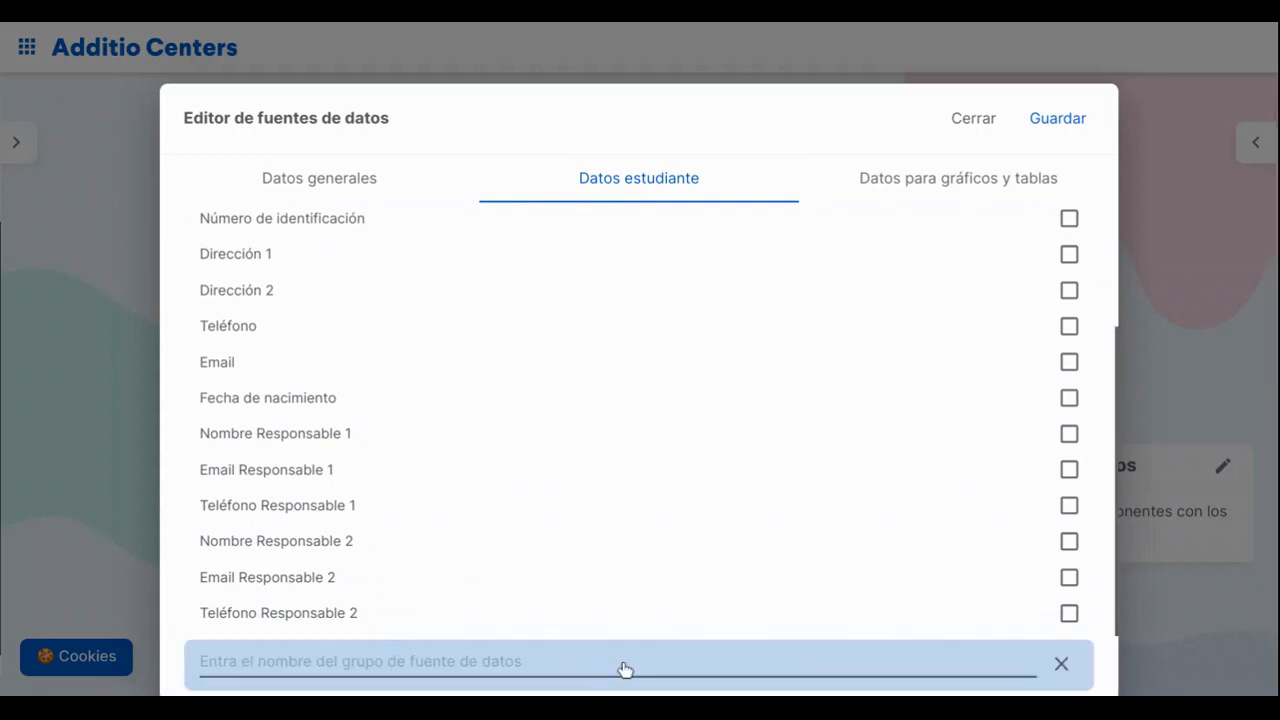
pyautogui.scroll(-1, 585, 520)
pyautogui.click(501, 556)
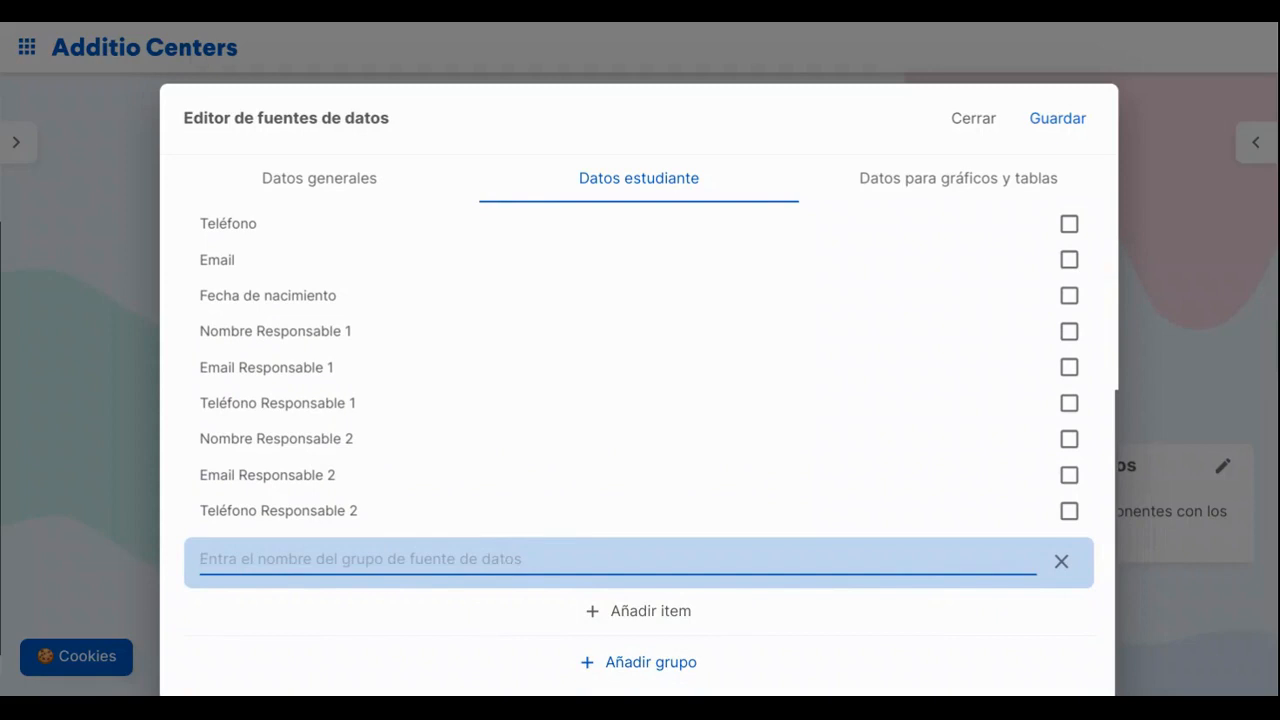
pyautogui.write('Co')
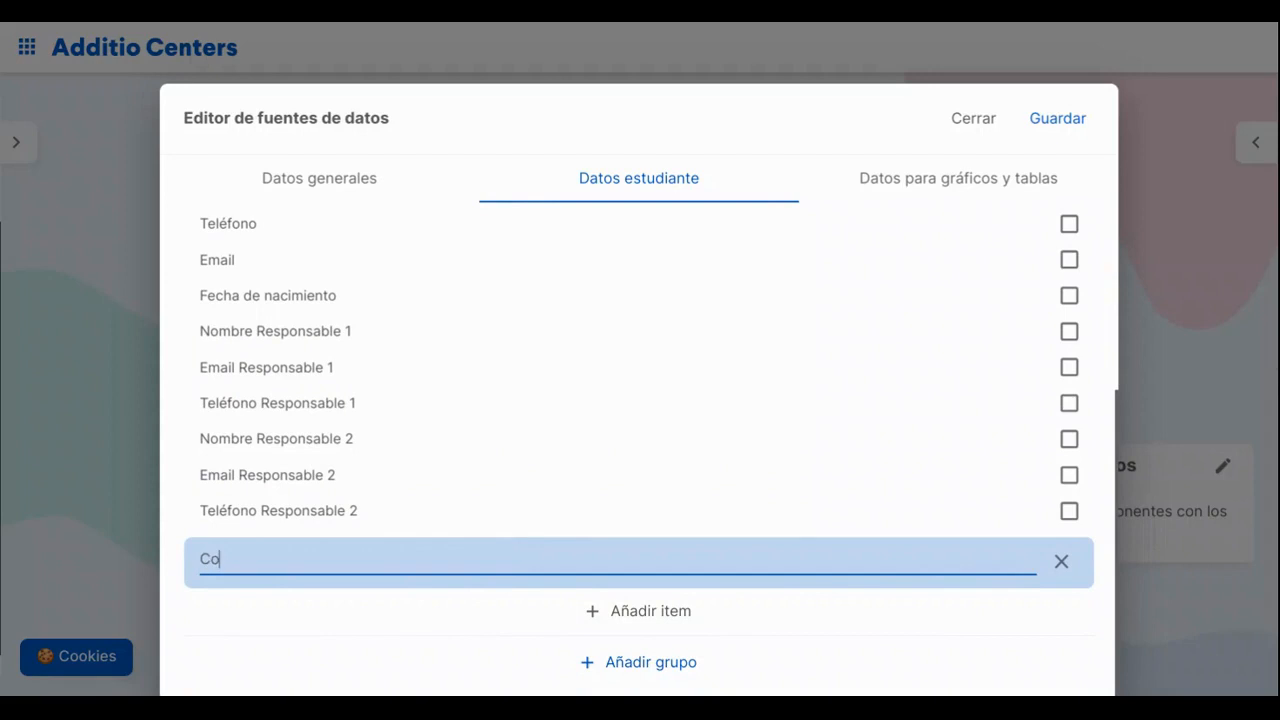
pyautogui.write('mentario')
# Add an item named "Comentario del tutor" to the "Comentario" group
pyautogui.click(655, 621)
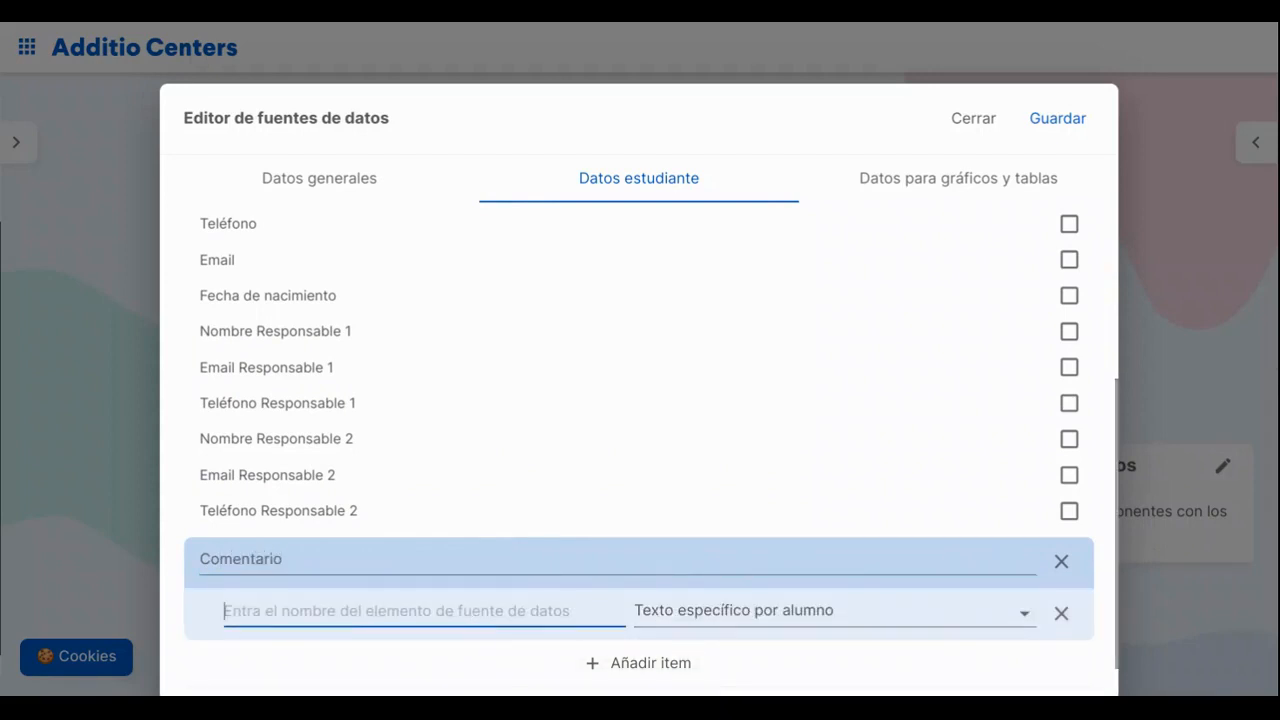
pyautogui.write('Comentario')
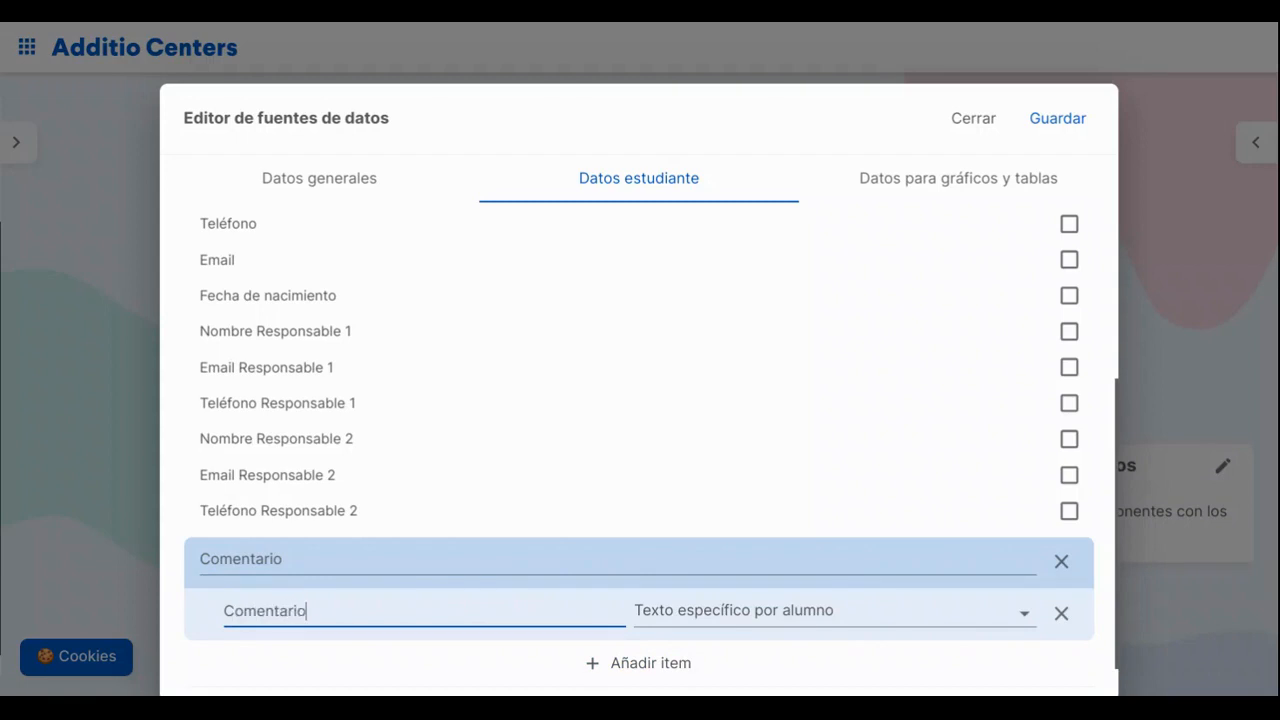
pyautogui.write(' del tutor')
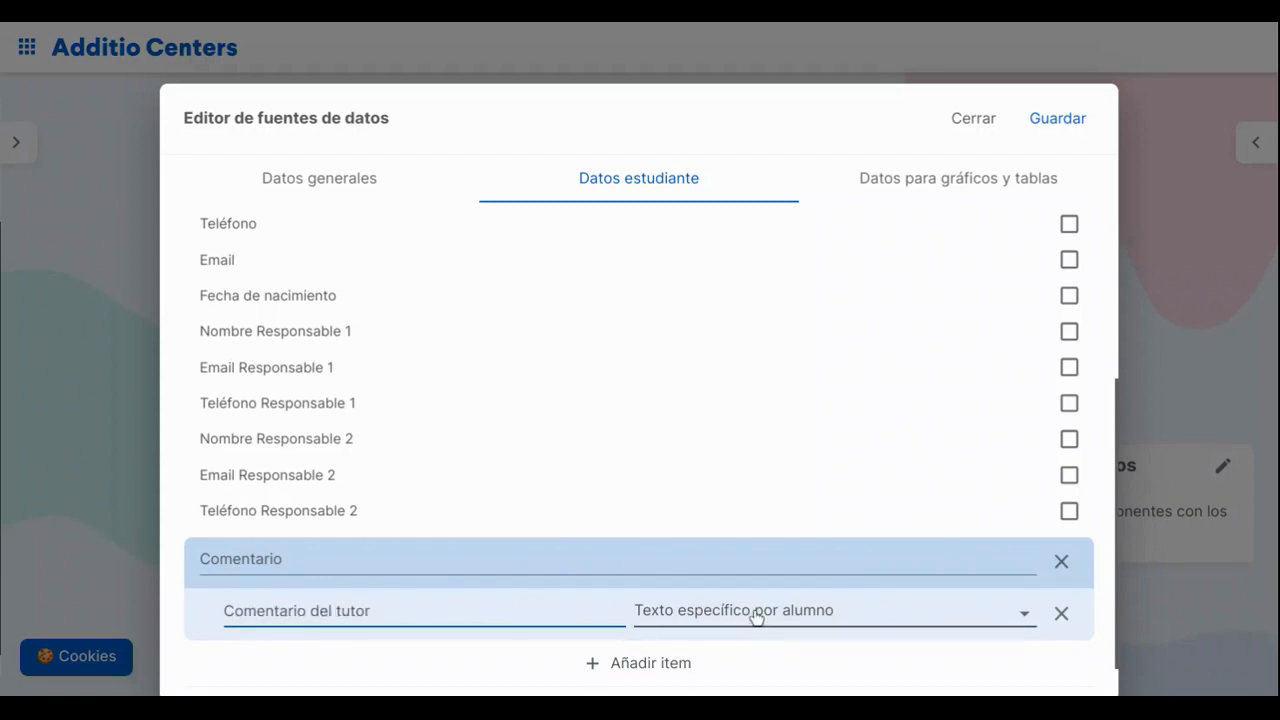
# Add a "Comentario general" item of type "Texto común para todos", keeping "Texto específico por alumno" for the tutor comment
pyautogui.click(666, 662)
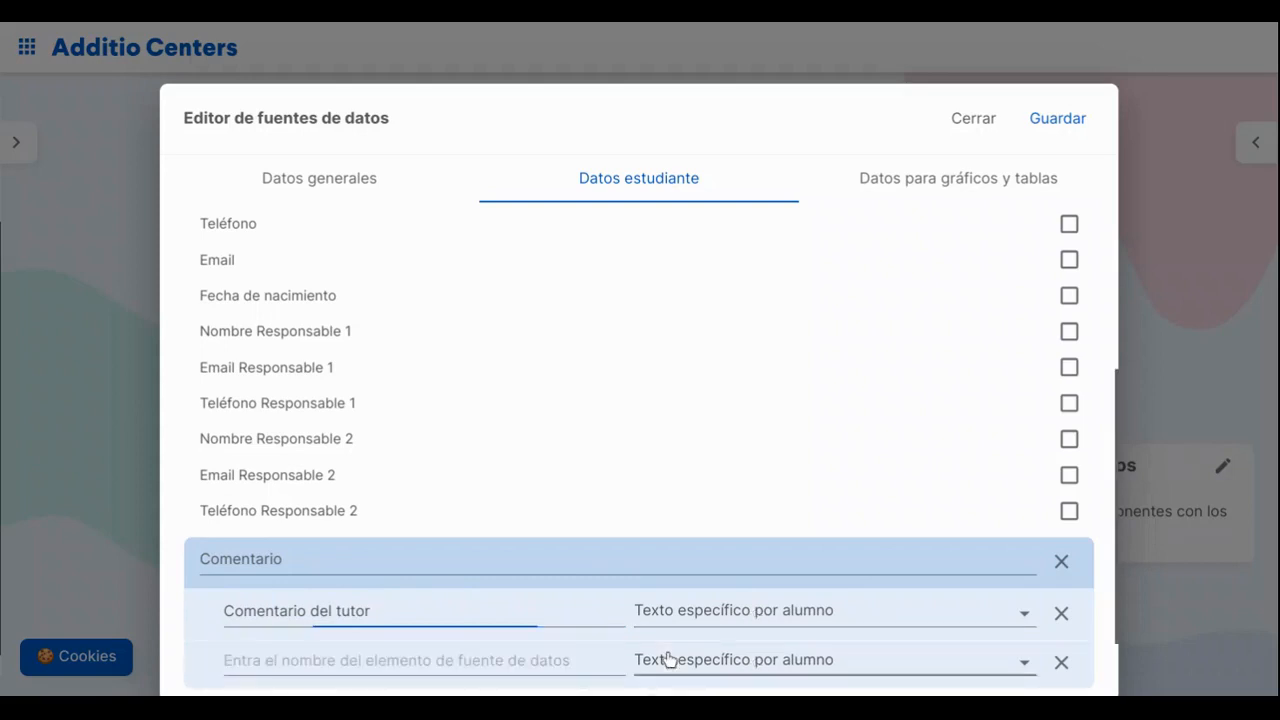
pyautogui.scroll(-1, 650, 607)
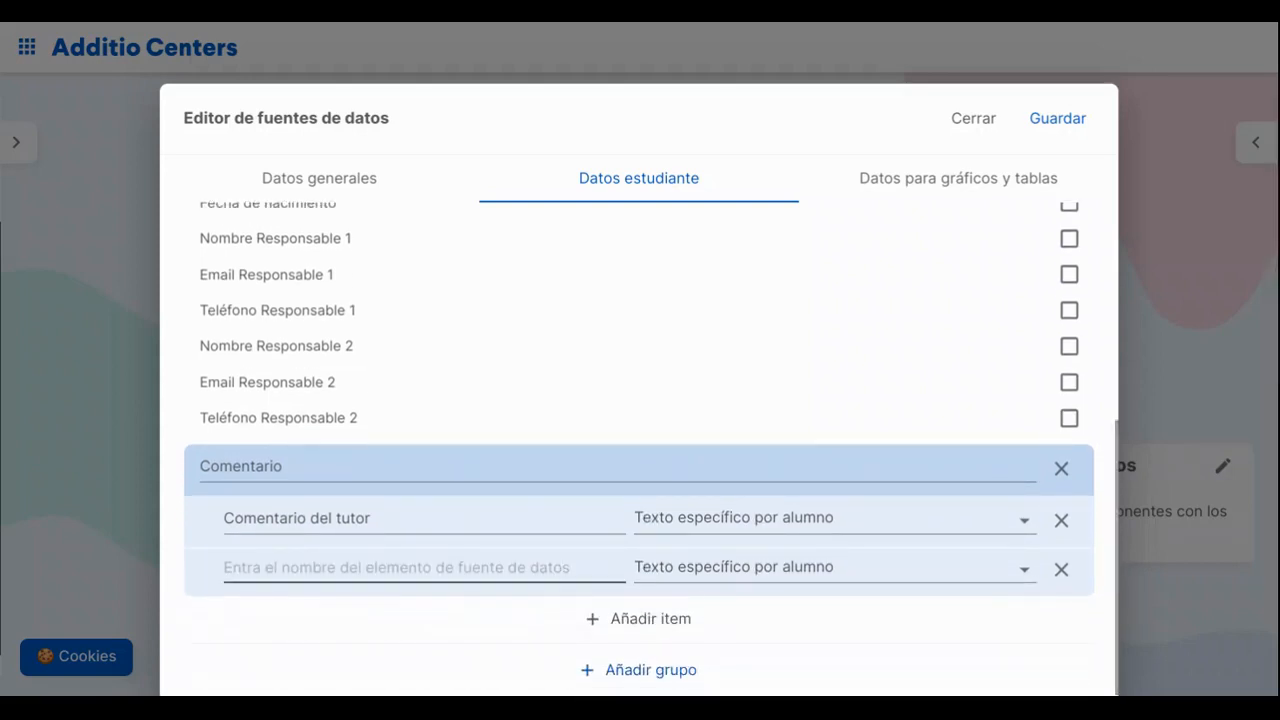
pyautogui.click(512, 562)
pyautogui.write('Comentari')
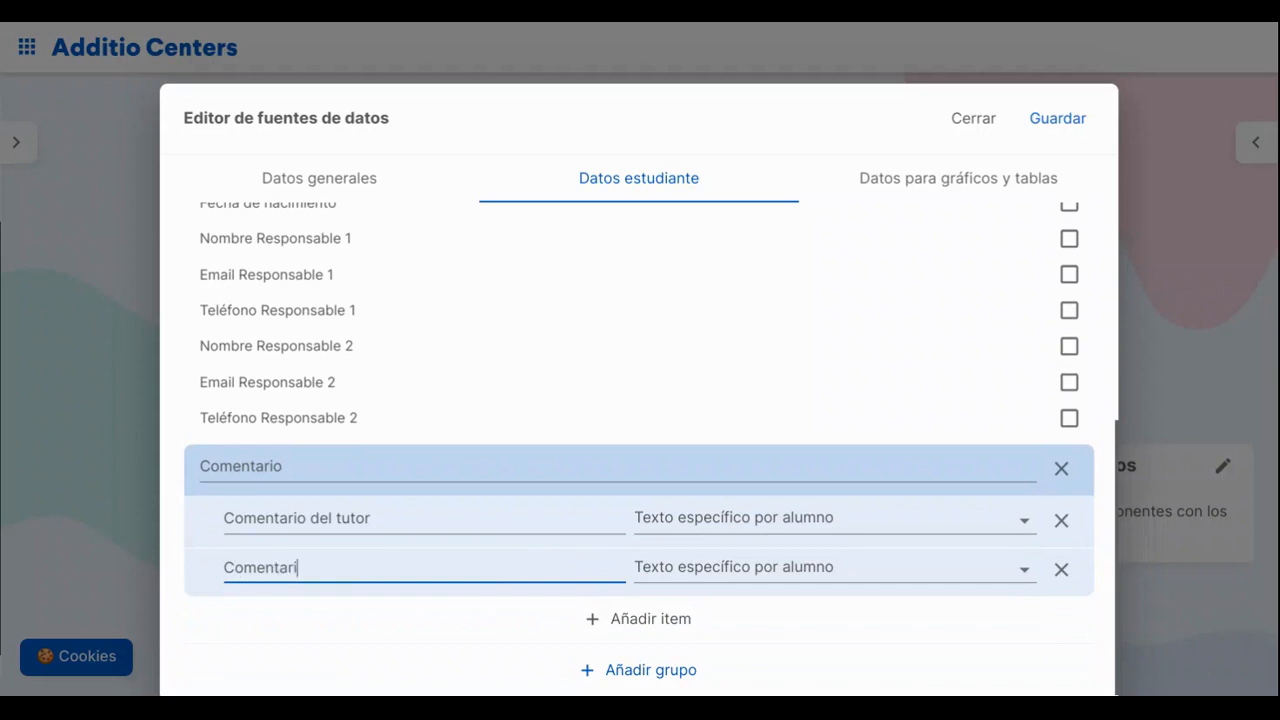
pyautogui.write('o general')
pyautogui.click(703, 576)
pyautogui.click(725, 655)
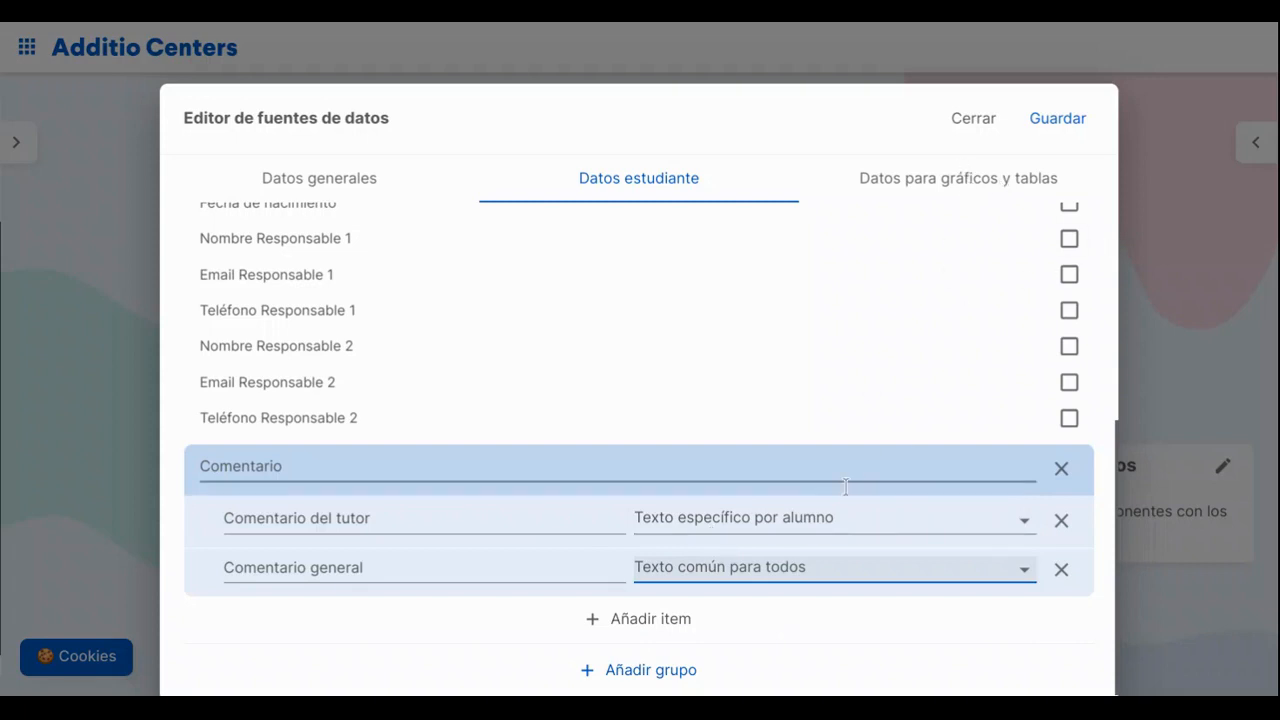
pyautogui.click(783, 517)
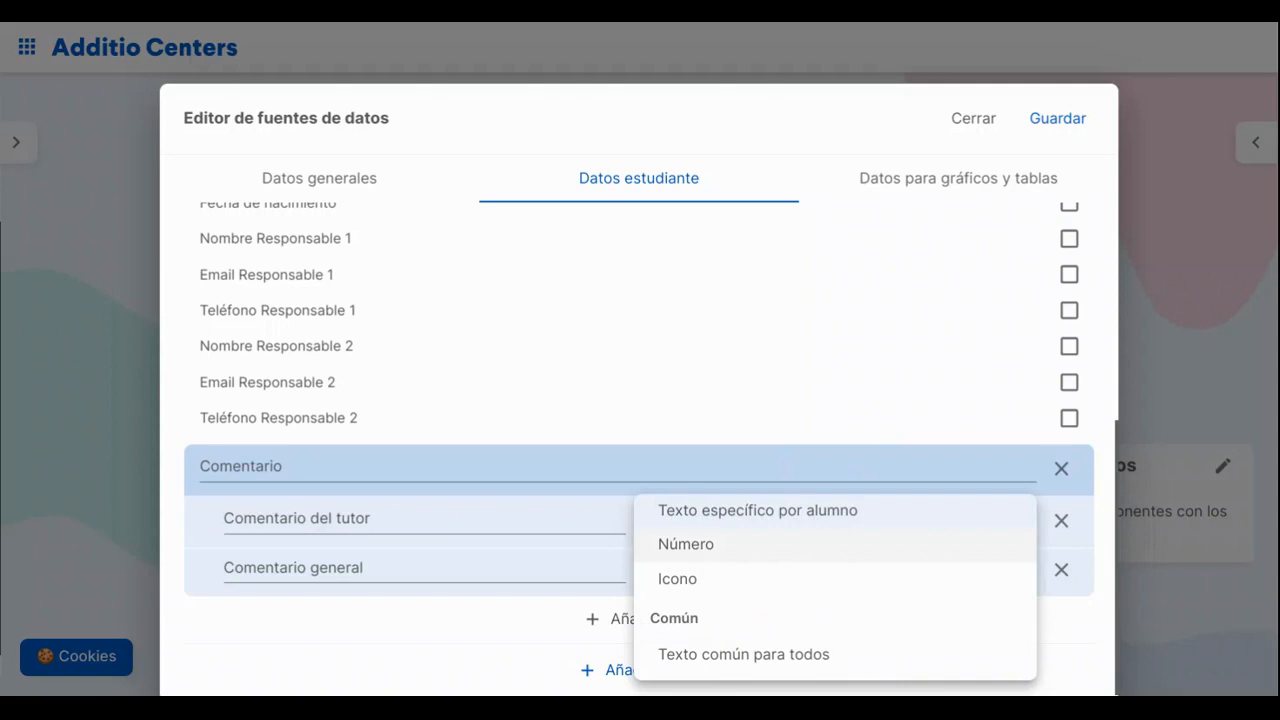
pyautogui.click(471, 618)
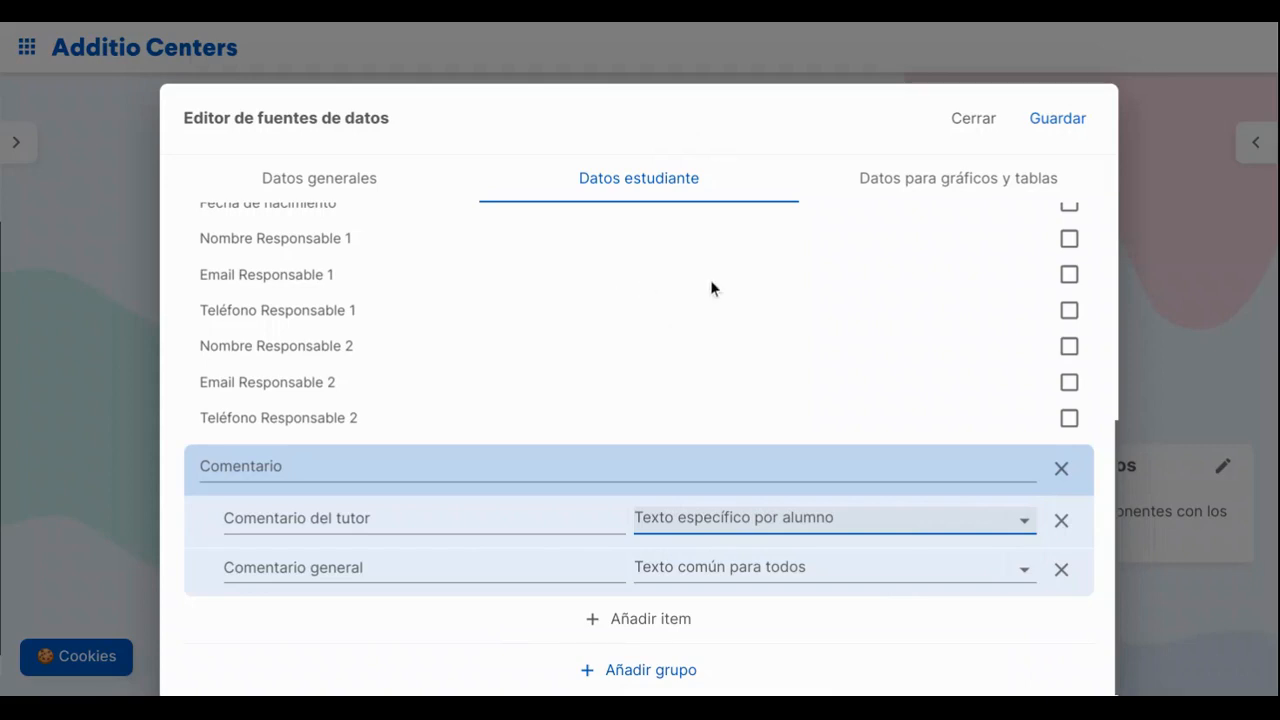
# Add a group named "Tabla de notas" to the data for charts and tables
pyautogui.click(926, 181)
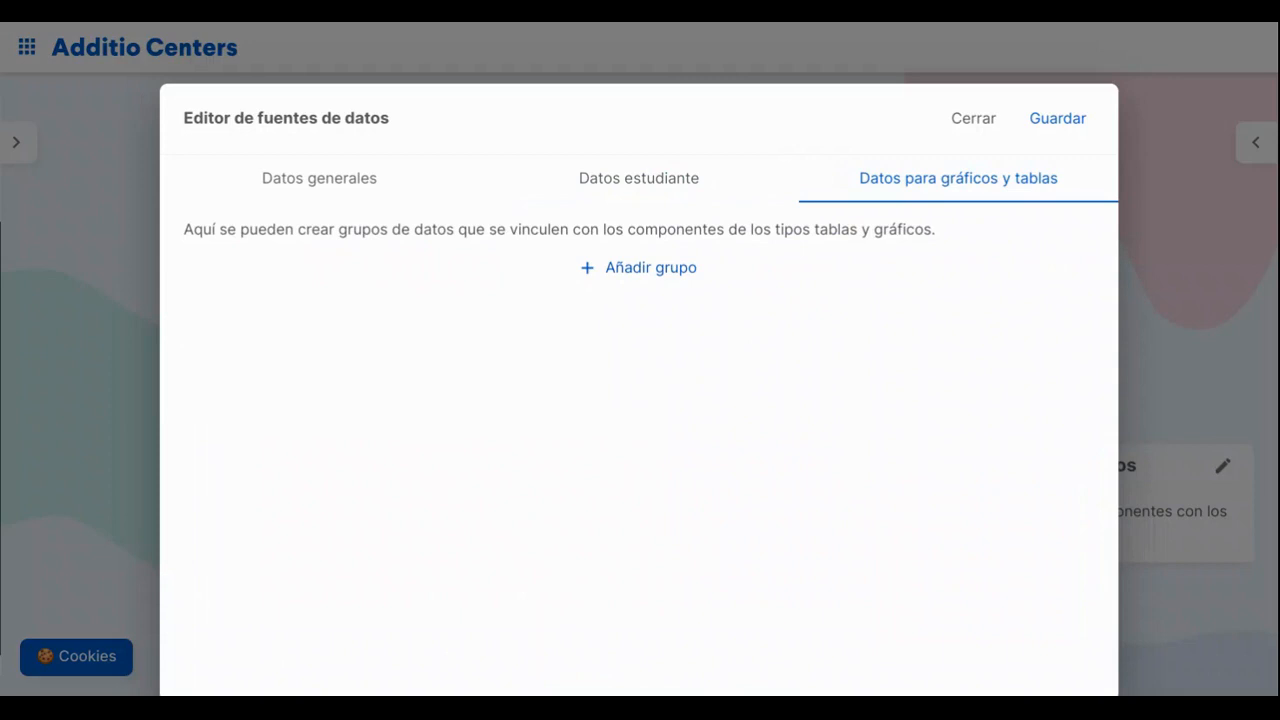
pyautogui.click(686, 277)
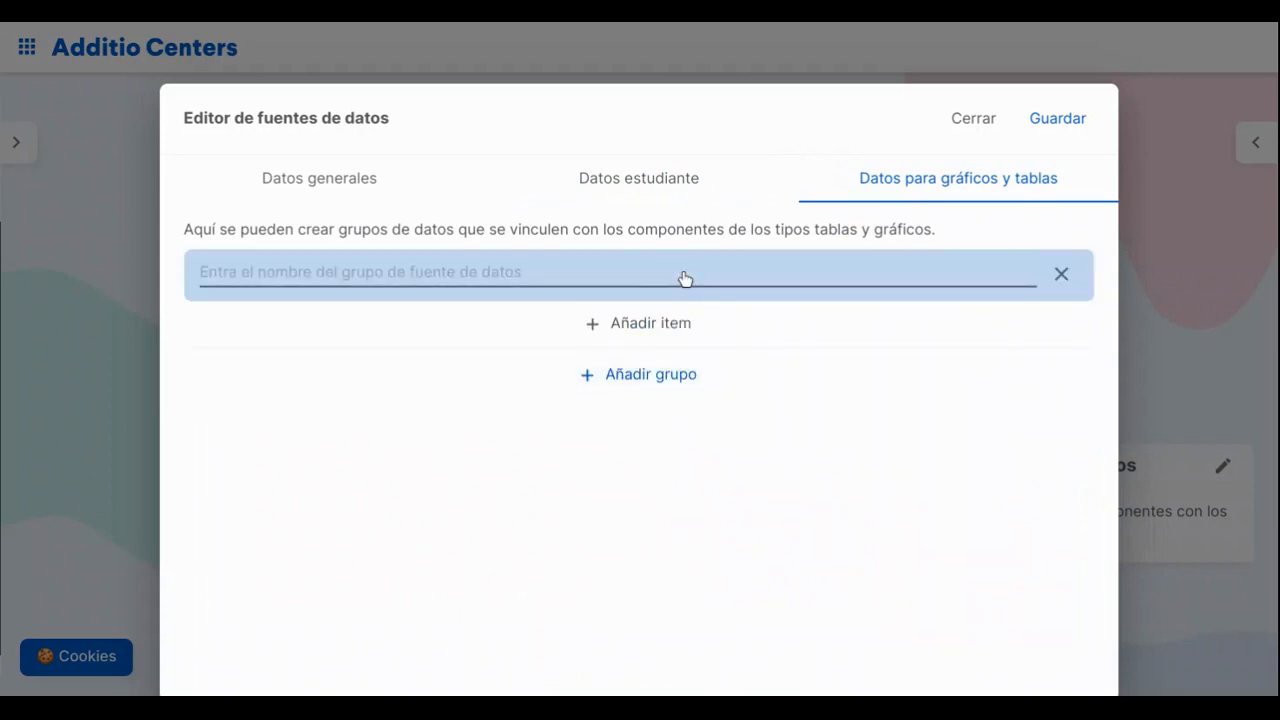
pyautogui.write('T')
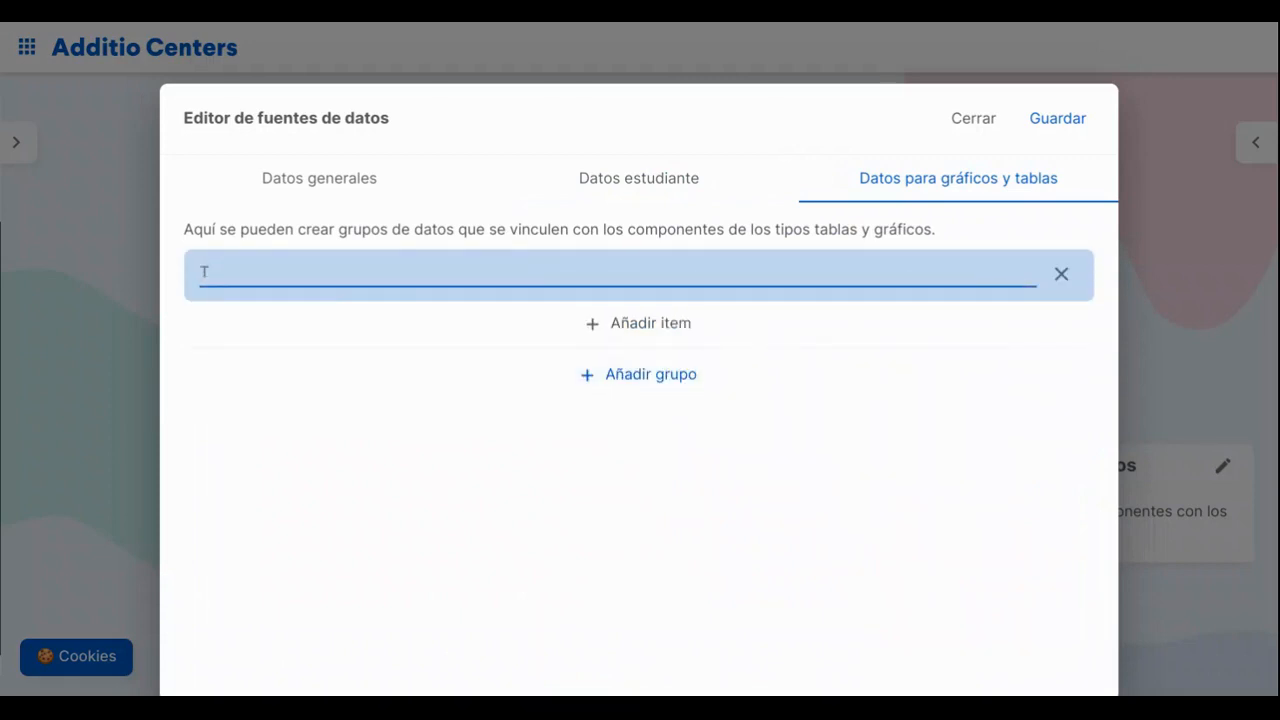
pyautogui.write('abla de notas')
# Add an "Asignatura" item to the "Tabla de notas" group with the type "Texto común para todos"
pyautogui.click(682, 334)
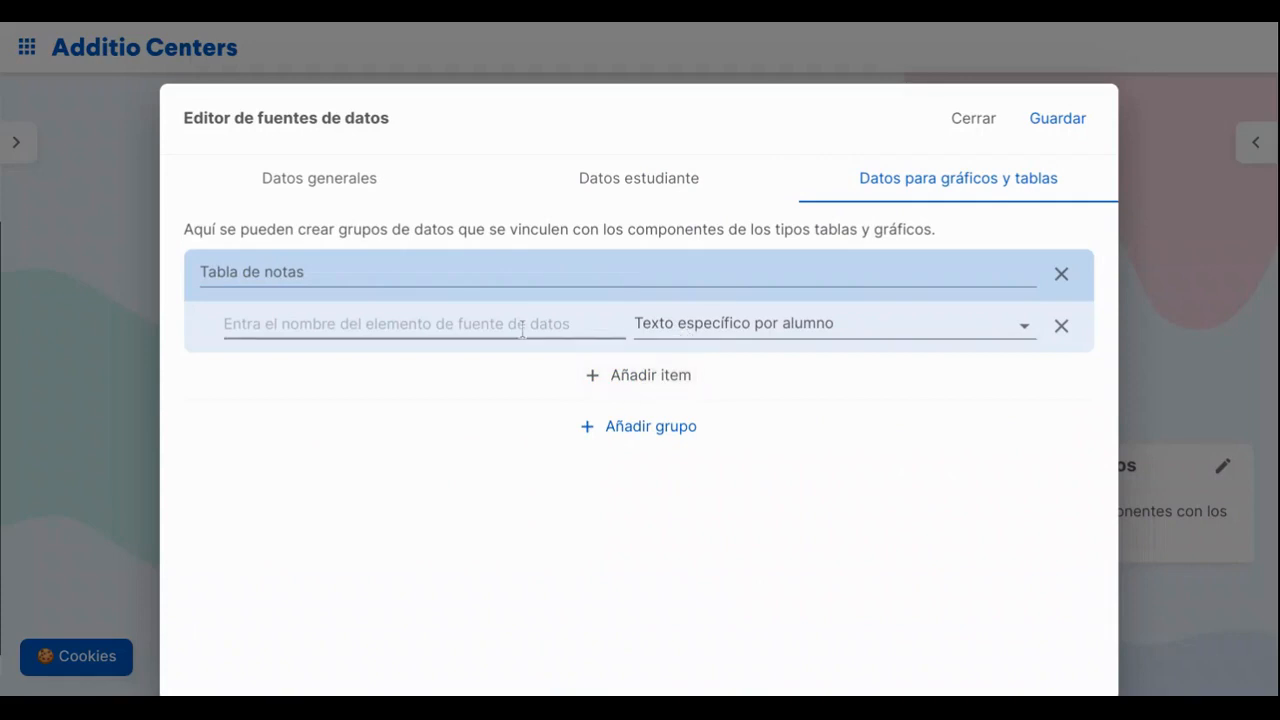
pyautogui.write('Asignatura')
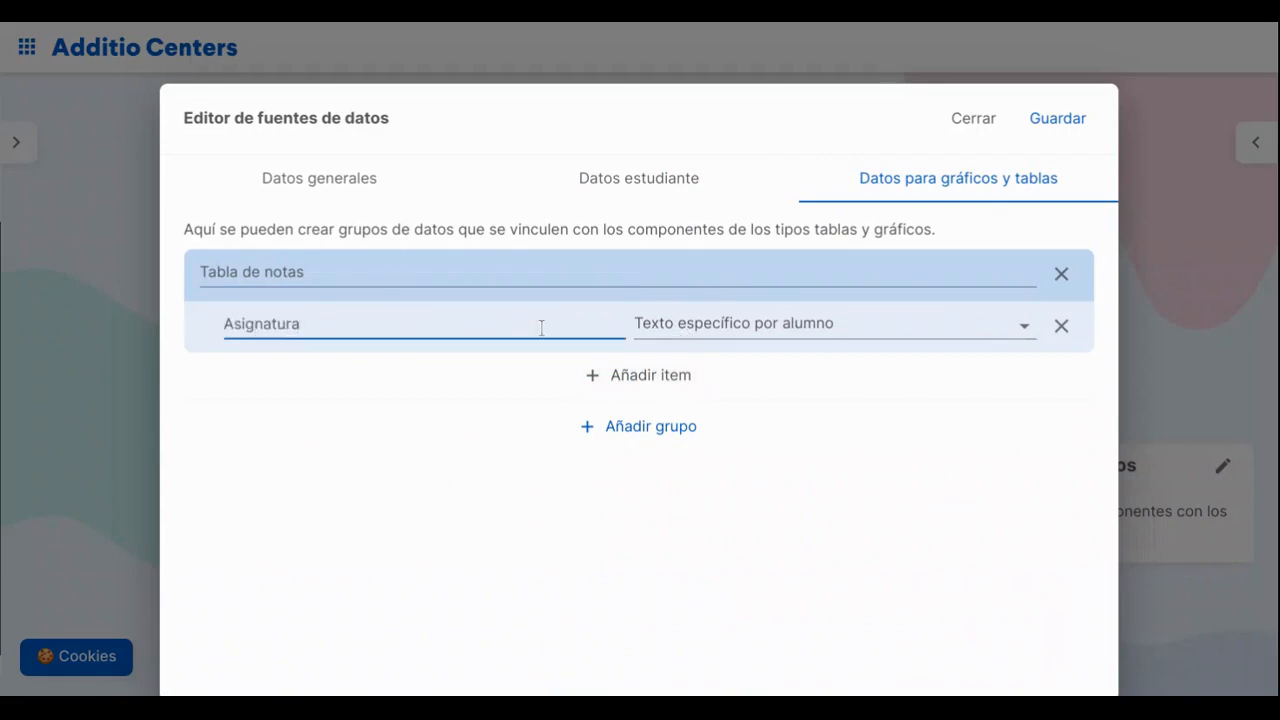
pyautogui.click(745, 340)
pyautogui.click(737, 537)
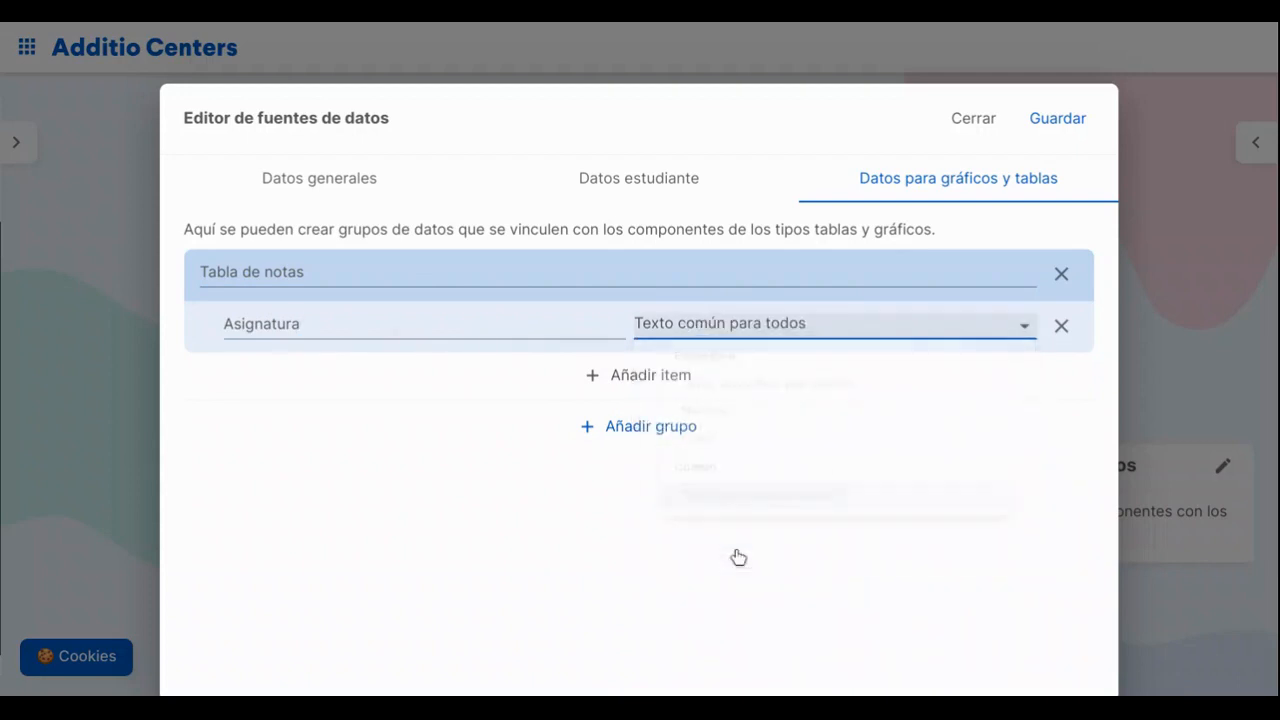
# Add a "Media final" item to the "Tabla de notas" group with the type "Texto específico por alumno"
pyautogui.click(640, 375)
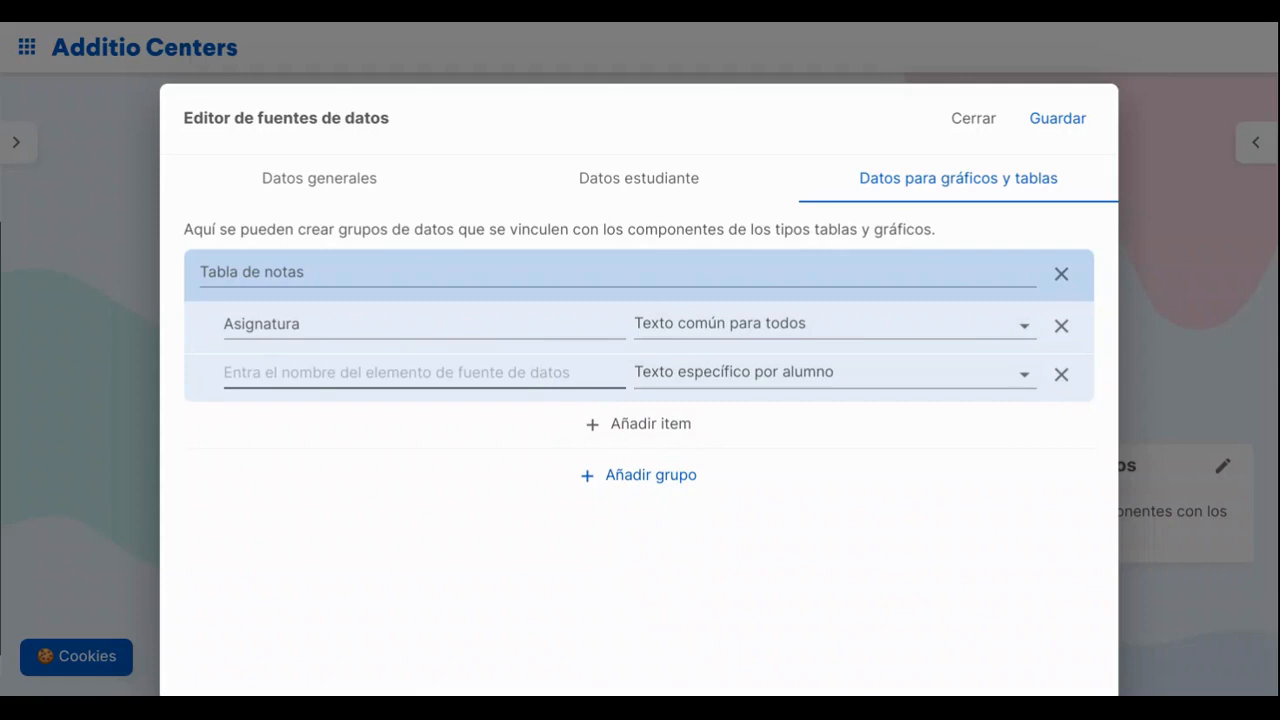
pyautogui.click(514, 372)
pyautogui.write('Media final')
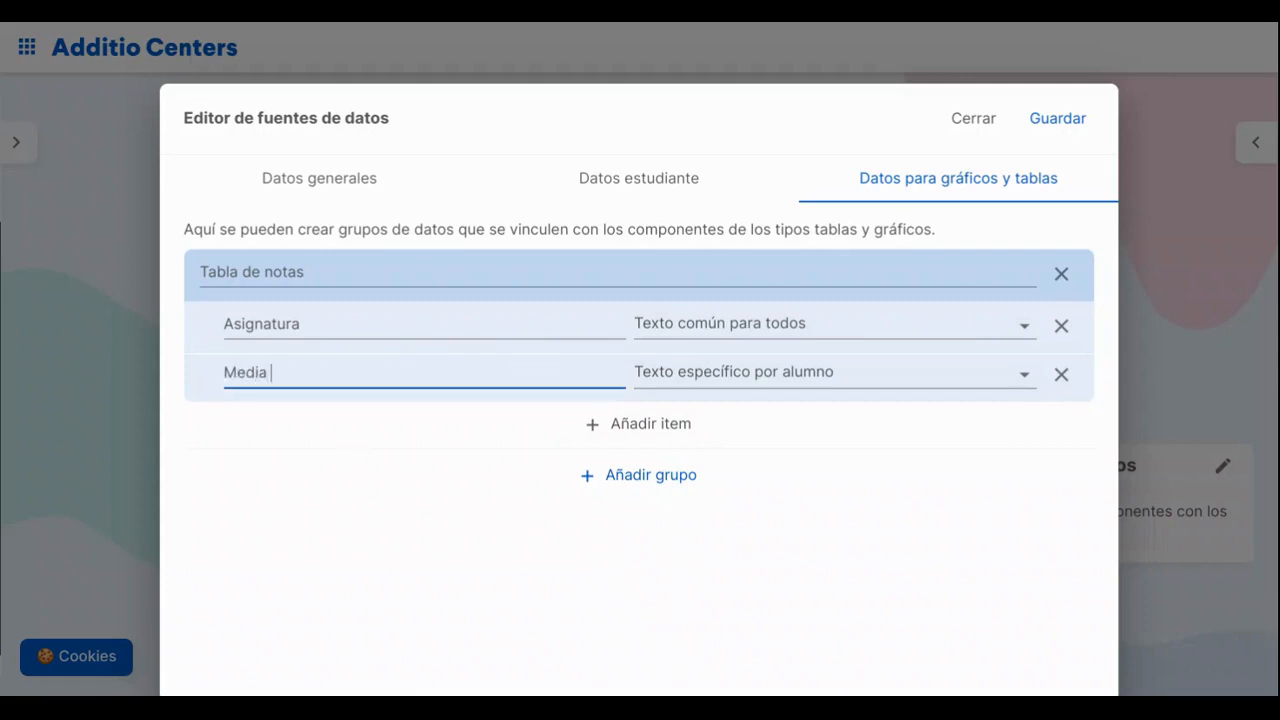
pyautogui.click(694, 380)
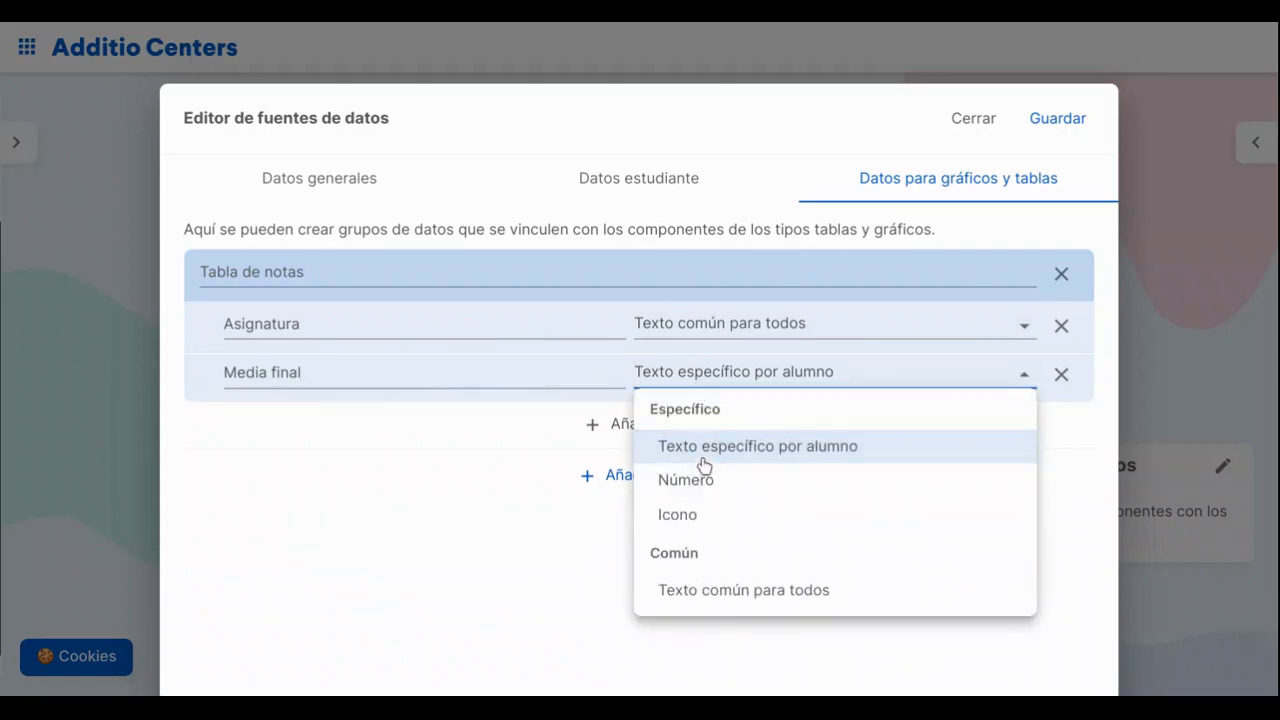
pyautogui.click(704, 460)
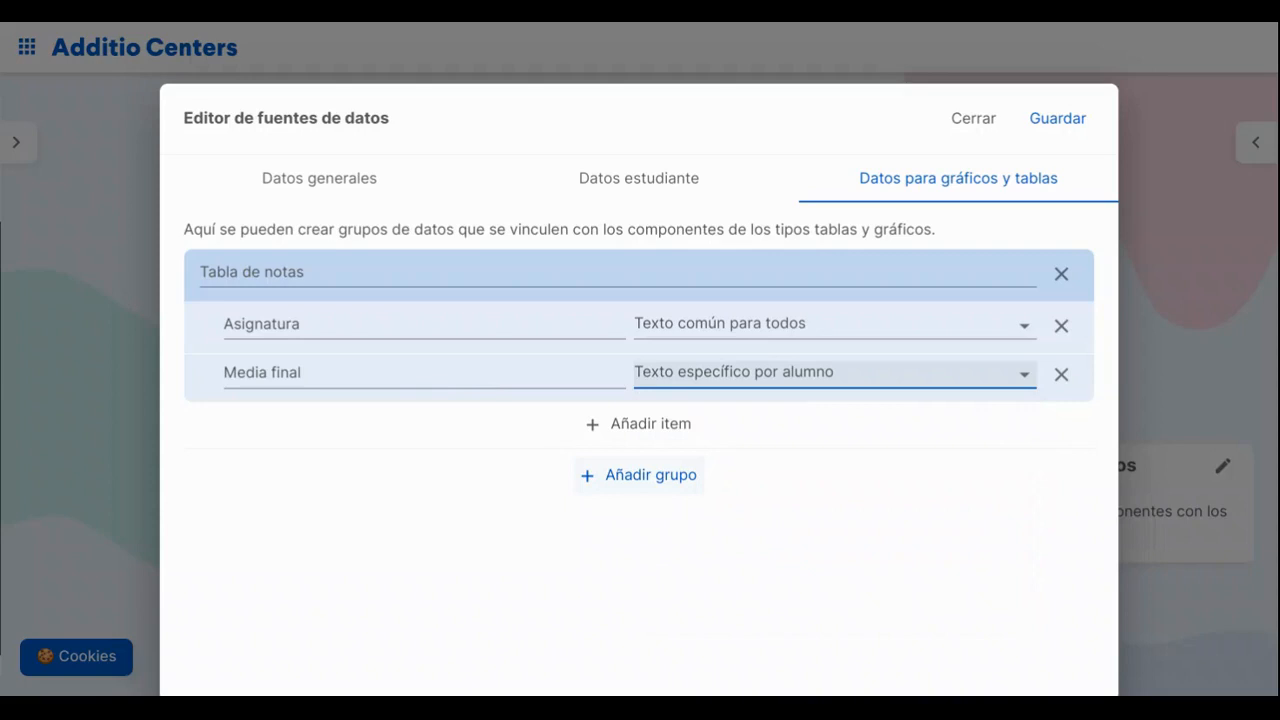
# Add a "Proyectos" item to the "Tabla de notas" group with the type "Número"
pyautogui.click(668, 443)
pyautogui.click(437, 440)
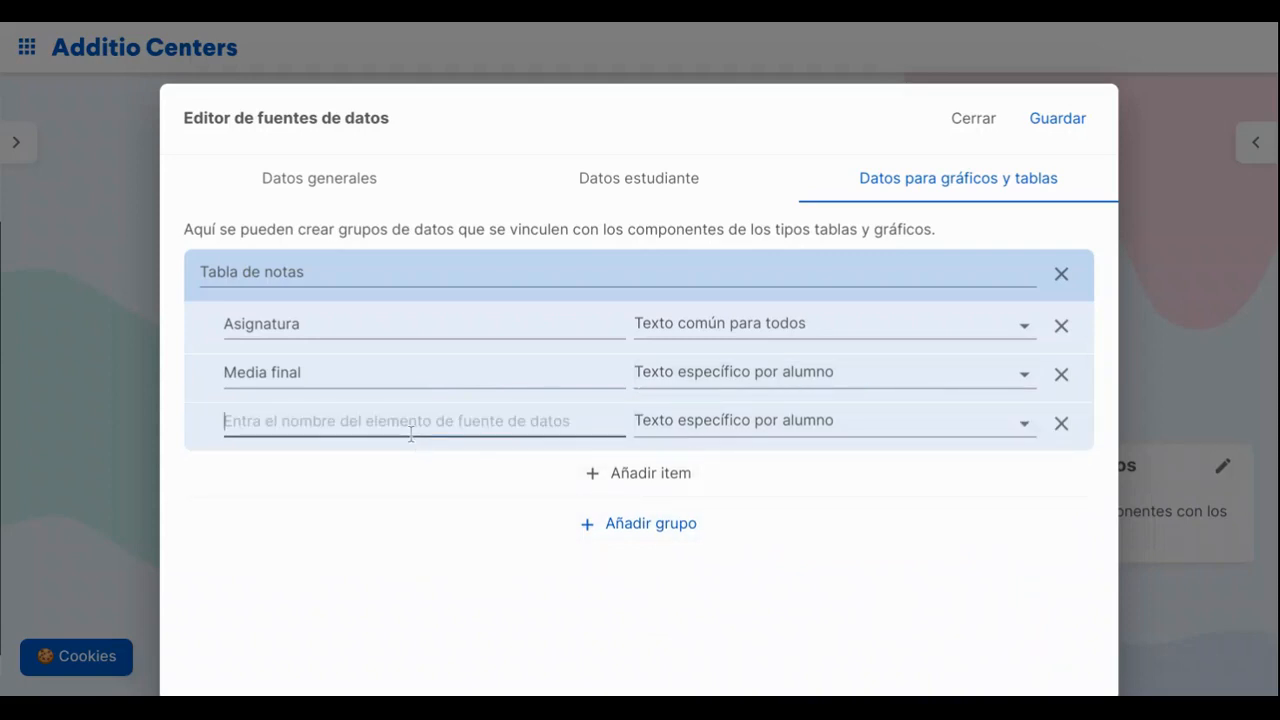
pyautogui.write('Proyecto')
pyautogui.press('BackSpace')
pyautogui.press('BackSpace')
pyautogui.press('BackSpace')
pyautogui.press('BackSpace')
pyautogui.press('BackSpace')
pyautogui.press('BackSpace')
pyautogui.write('oyectos')
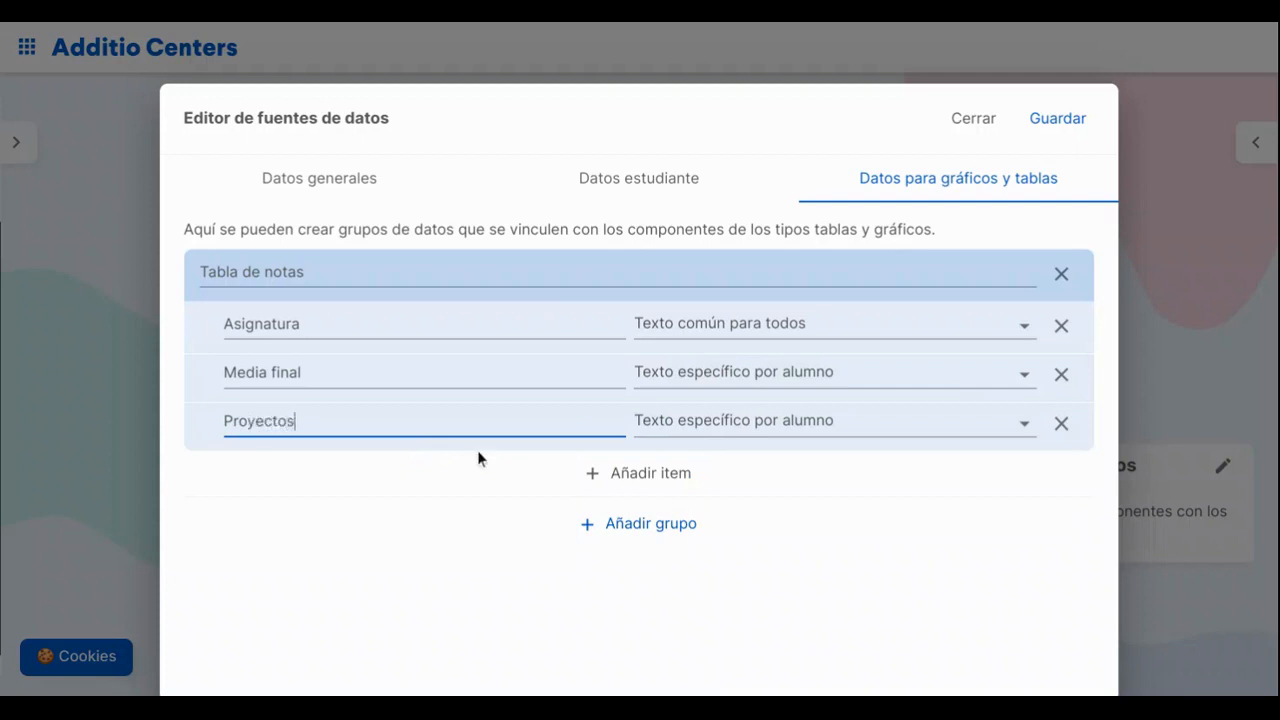
pyautogui.click(708, 420)
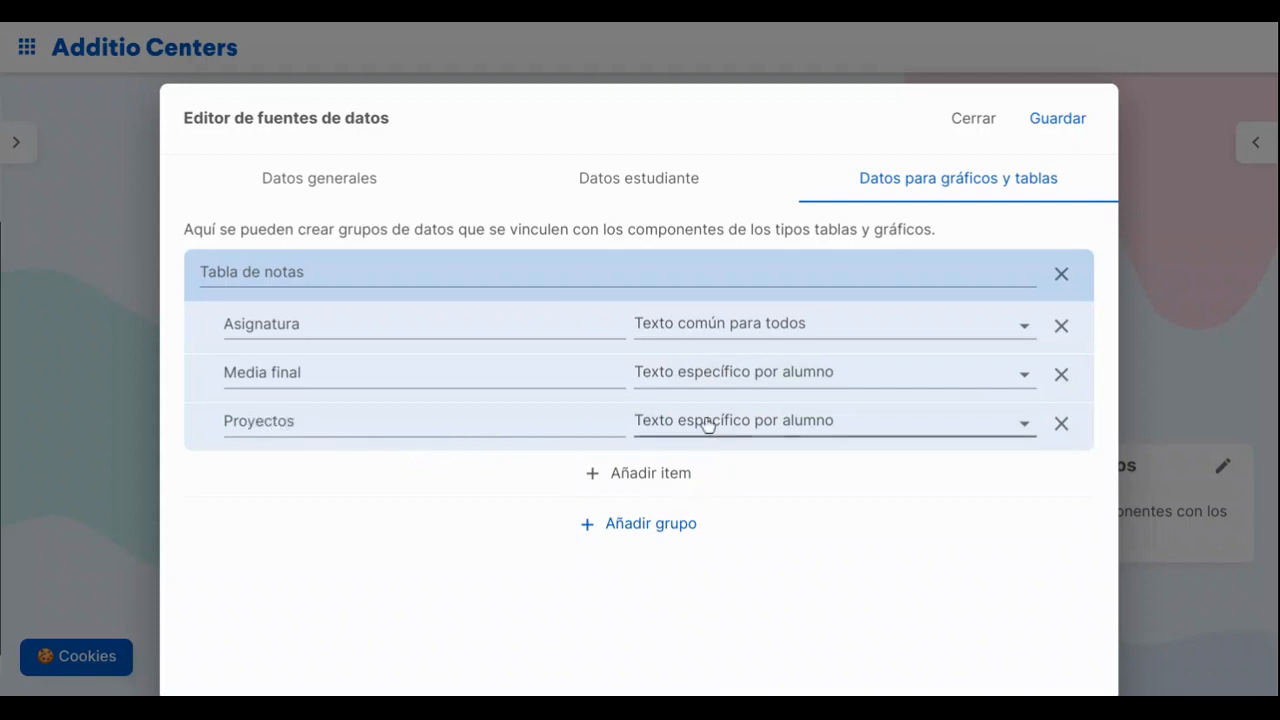
pyautogui.click(706, 535)
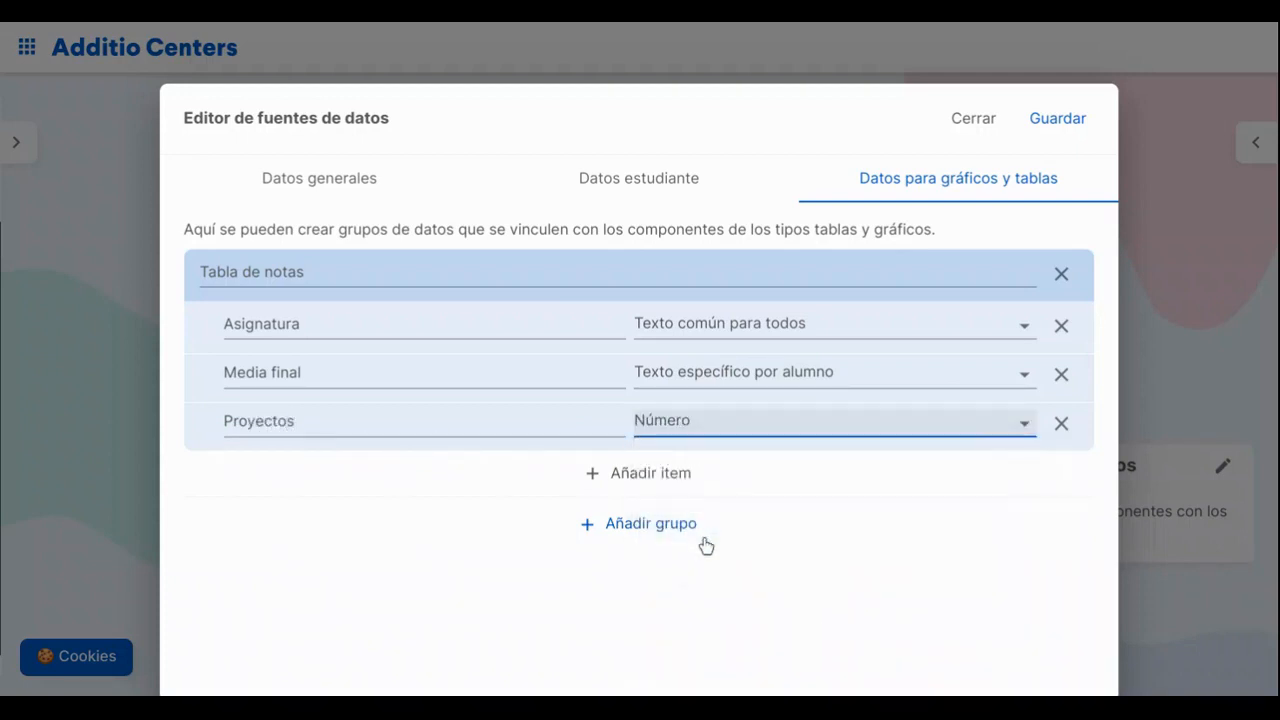
# Add an "Actitud" item to the "Tabla de notas" group with the type "Icono"
pyautogui.click(626, 471)
pyautogui.write('Actitud')
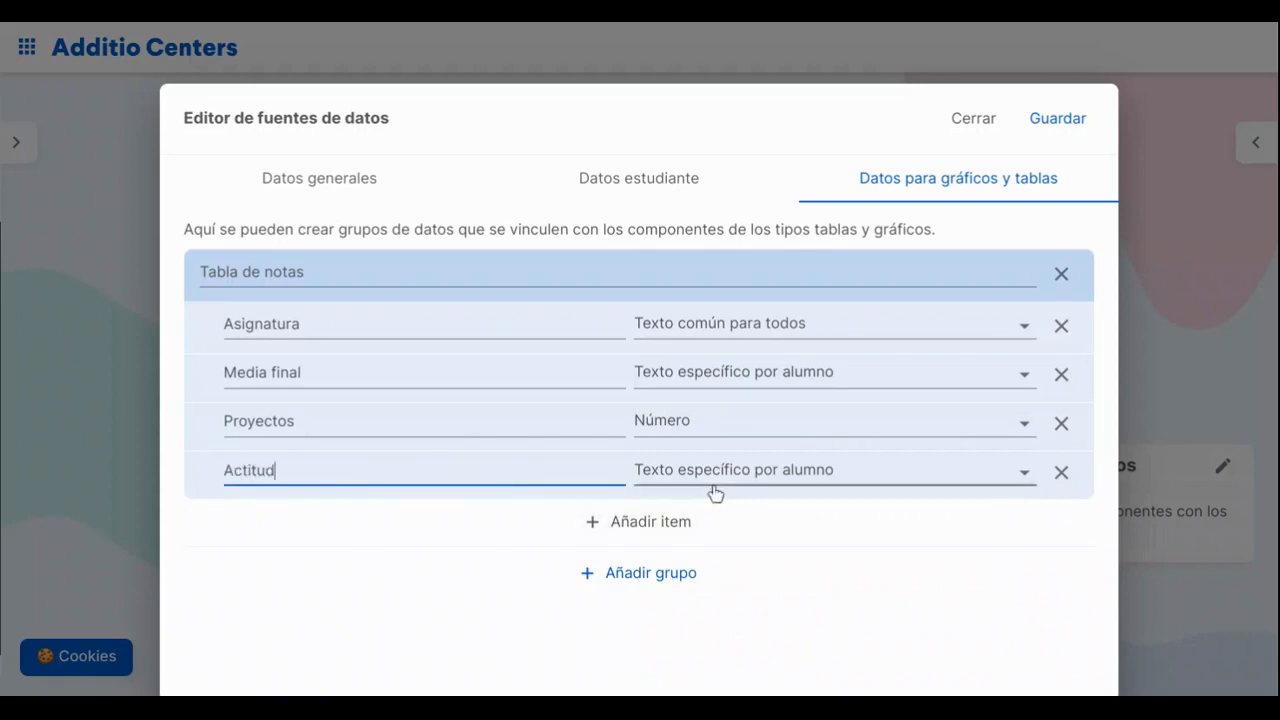
pyautogui.click(708, 474)
pyautogui.click(708, 580)
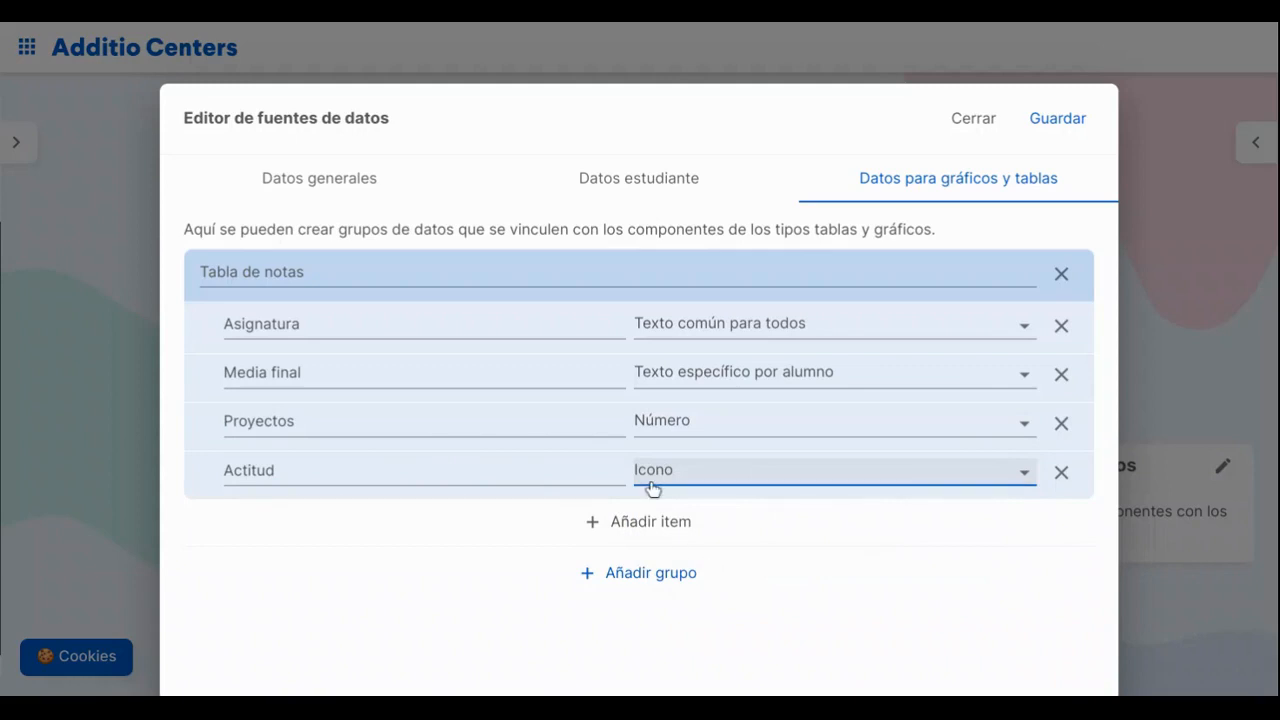
# Add an "Observación" item to the "Tabla de notas" group with the type "Texto específico por alumno"
pyautogui.click(652, 526)
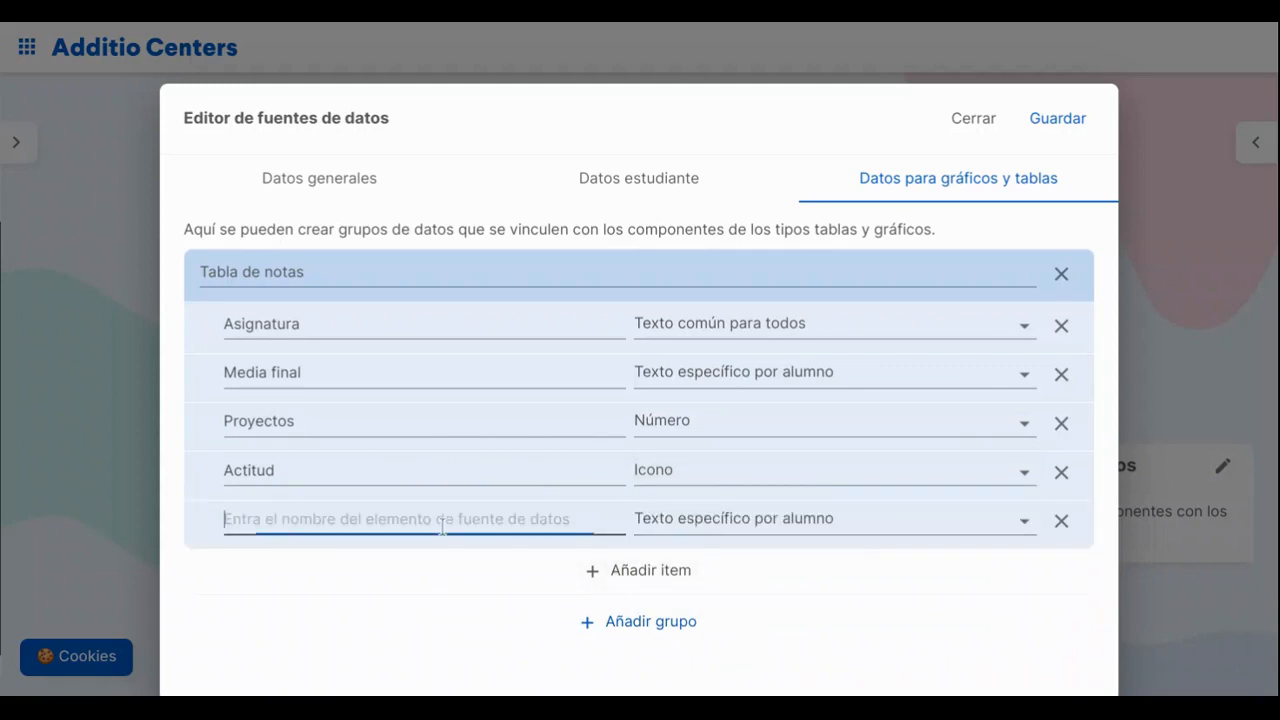
pyautogui.write('O')
pyautogui.write('bservacio')
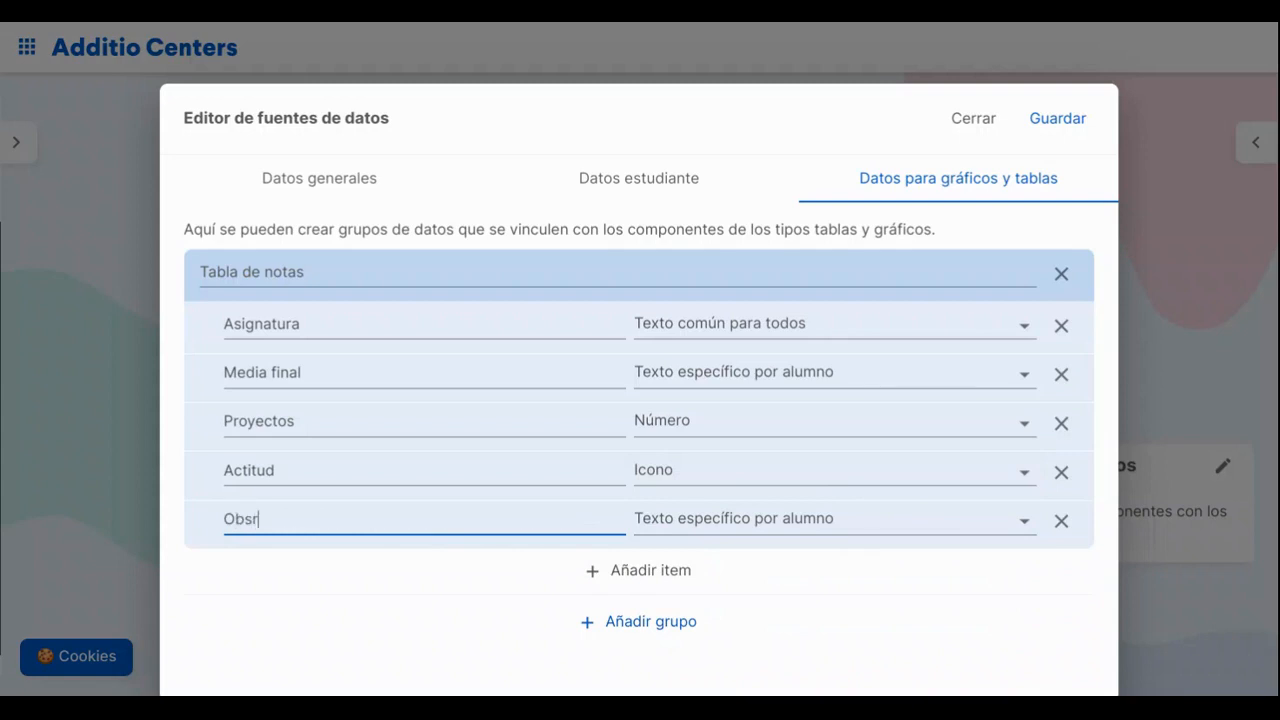
pyautogui.press('BackSpace')
pyautogui.press('BackSpace')
pyautogui.write('ón')
pyautogui.click(744, 540)
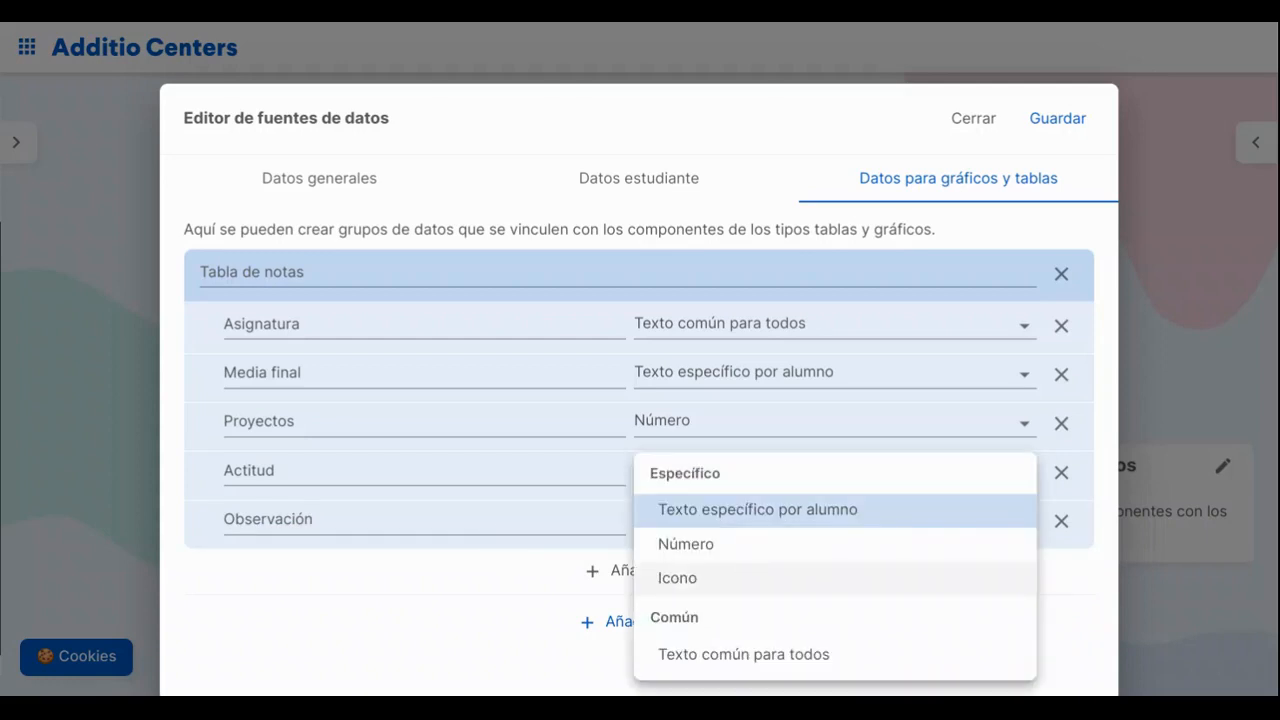
pyautogui.click(716, 522)
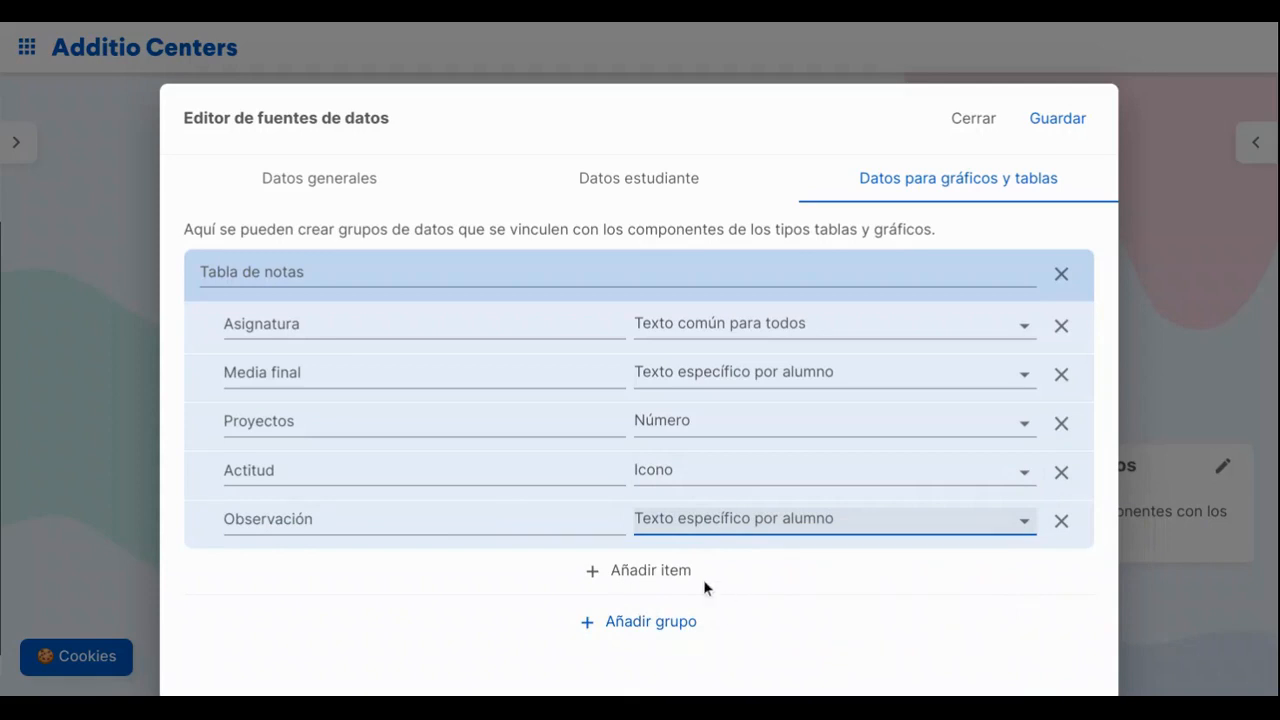
# Add a second data group for charts and tables named "Diana de evaluación"
pyautogui.click(663, 621)
pyautogui.write('Daia')
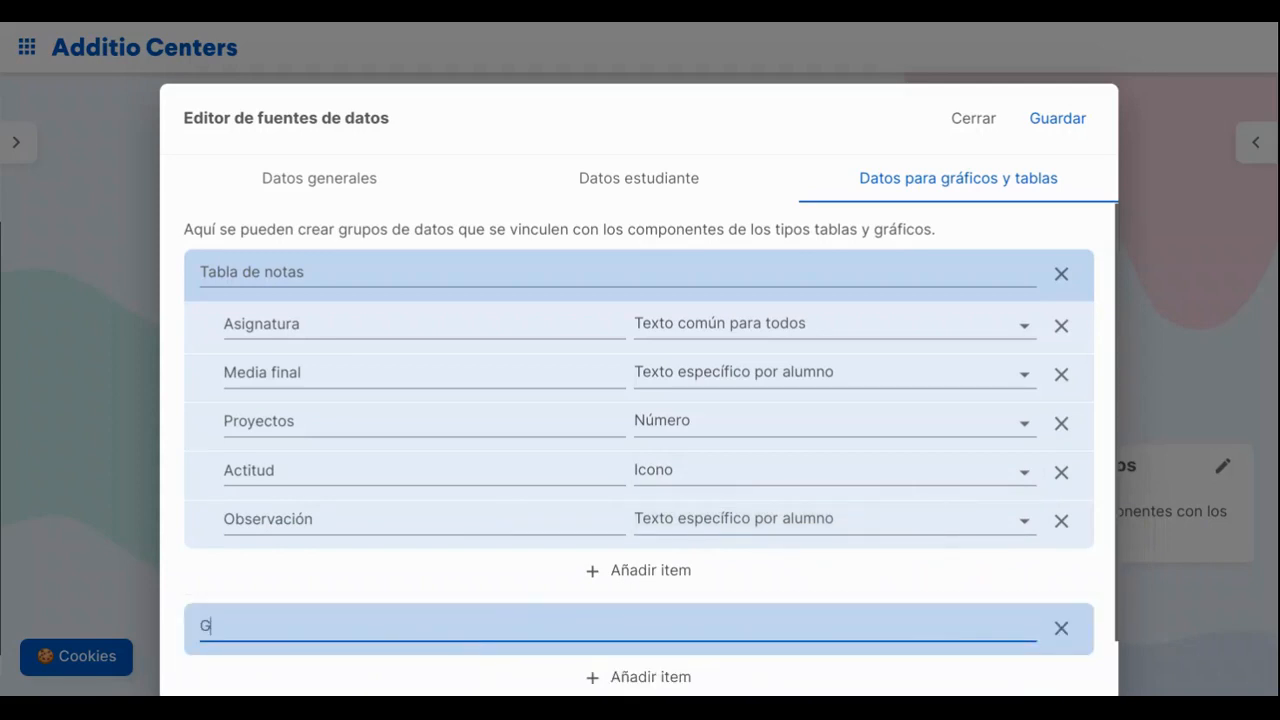
pyautogui.press('BackSpace')
pyautogui.press('BackSpace')
pyautogui.press('BackSpace')
pyautogui.write('iana de evaluación')
# Add the items "CD" and "CCL" to the "Diana de evaluación" group
pyautogui.scroll(-1, 619, 496)
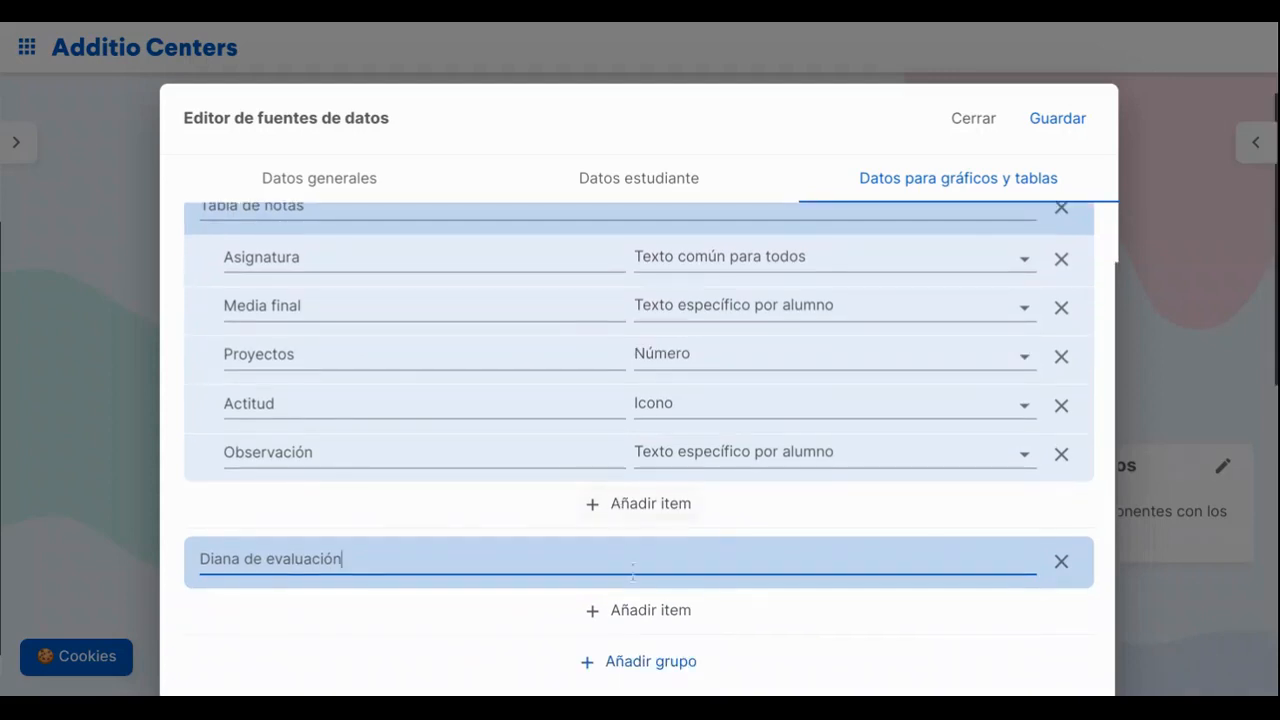
pyautogui.click(634, 611)
pyautogui.click(560, 627)
pyautogui.write('CD')
pyautogui.click(651, 662)
pyautogui.click(489, 656)
pyautogui.write('CCL')
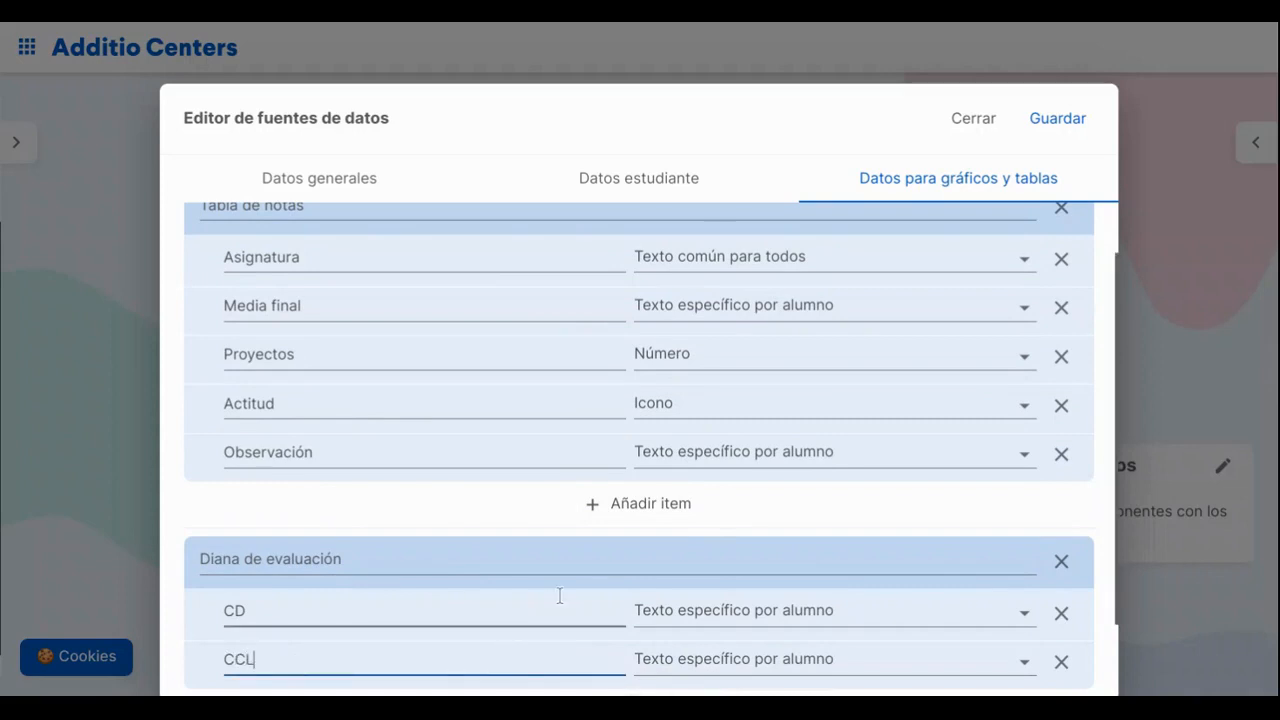
# Add the items "CPAA" and "SIE" to the "Diana de evaluación" group
pyautogui.scroll(-1, 560, 597)
pyautogui.click(609, 608)
pyautogui.click(416, 600)
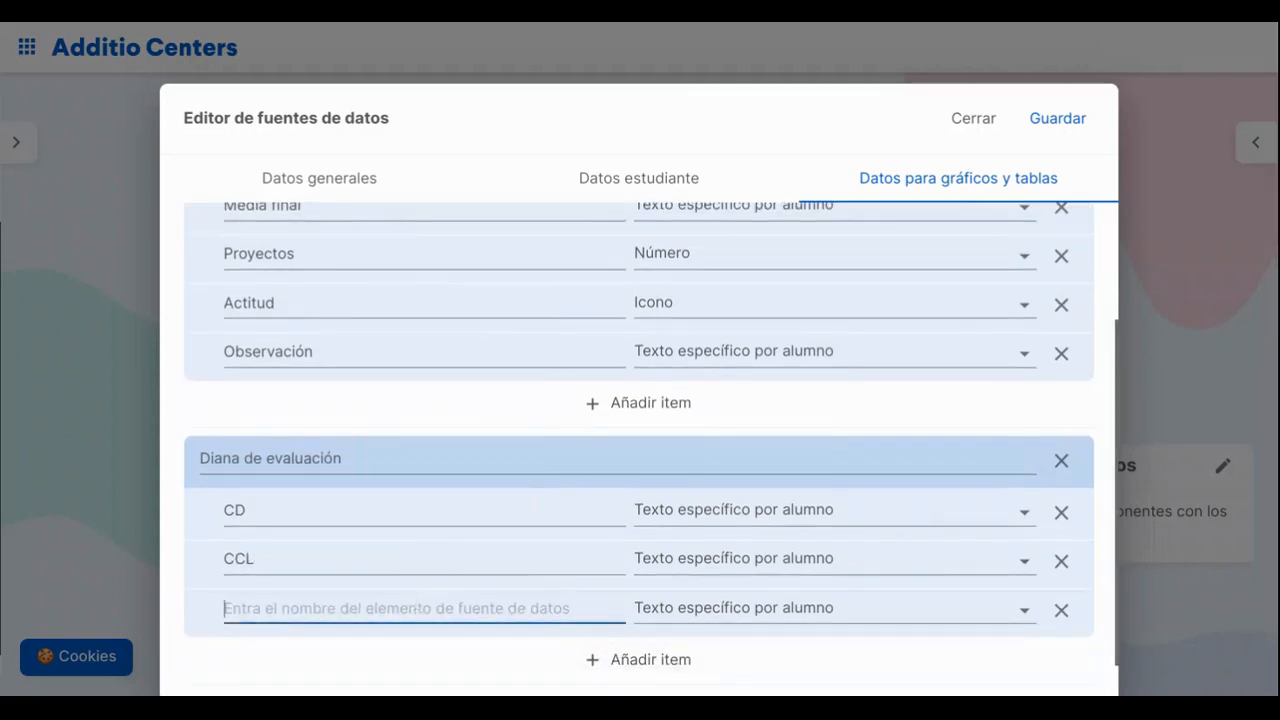
pyautogui.write('CPAA')
pyautogui.click(649, 662)
pyautogui.click(480, 660)
pyautogui.write('SIE')
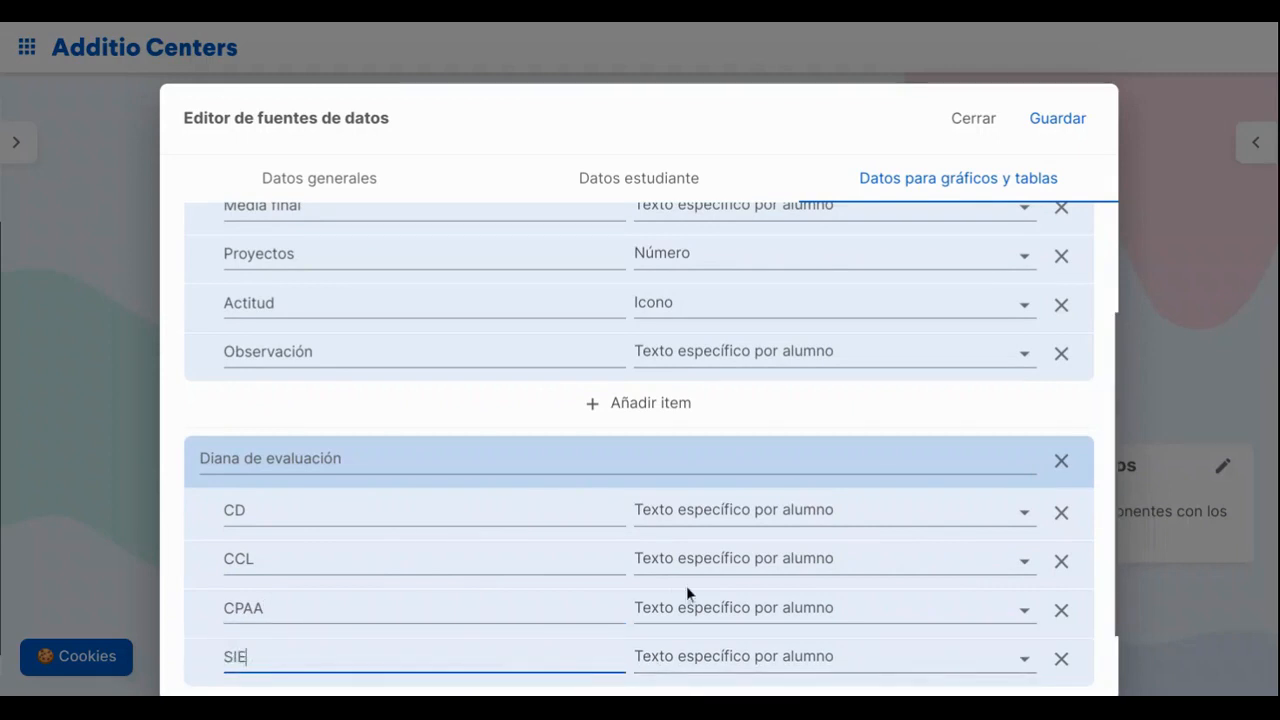
# Set the type of CD, CCL, CPAA and SIE to "Número" and save the data sources
pyautogui.click(743, 527)
pyautogui.click(731, 540)
pyautogui.click(733, 560)
pyautogui.click(712, 550)
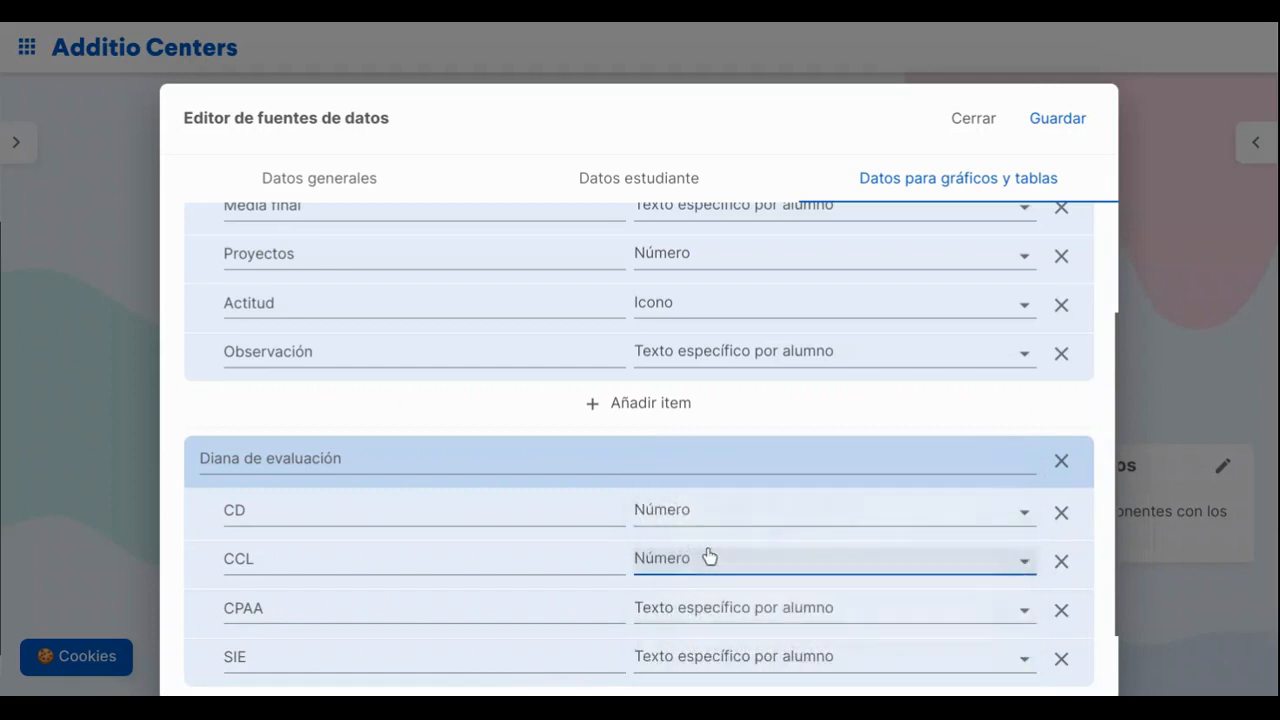
pyautogui.click(708, 606)
pyautogui.click(683, 557)
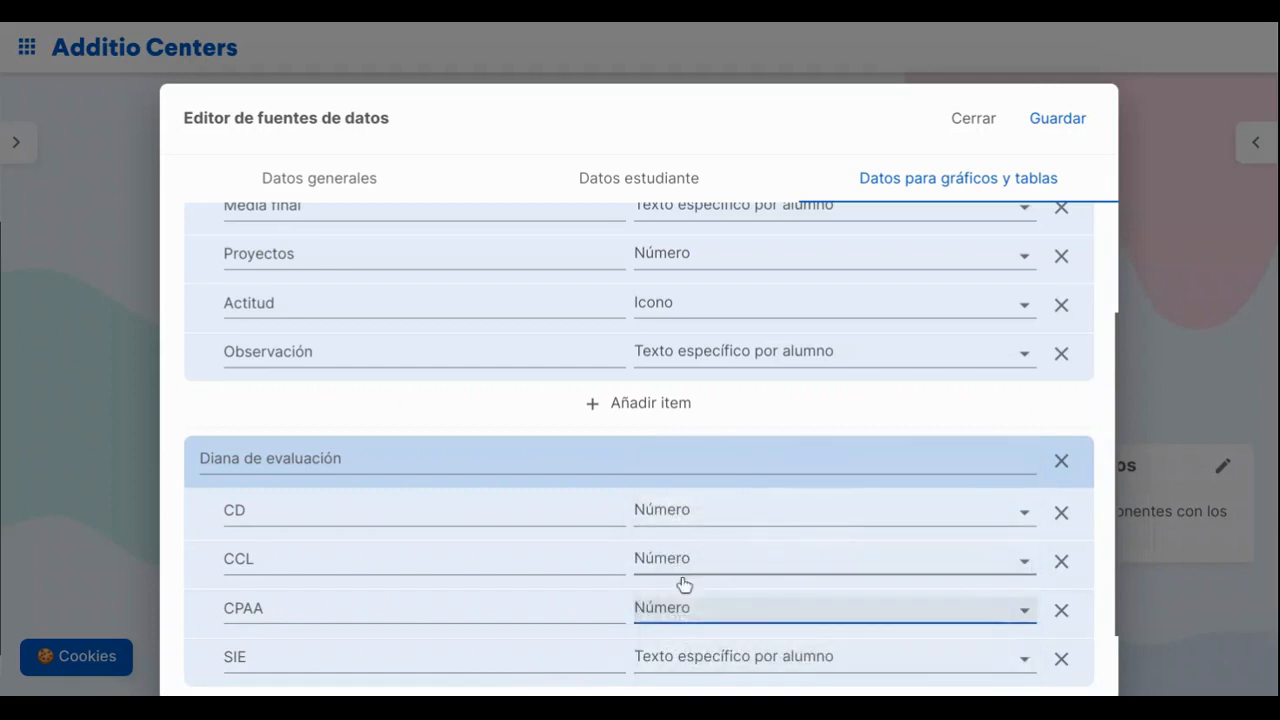
pyautogui.click(689, 654)
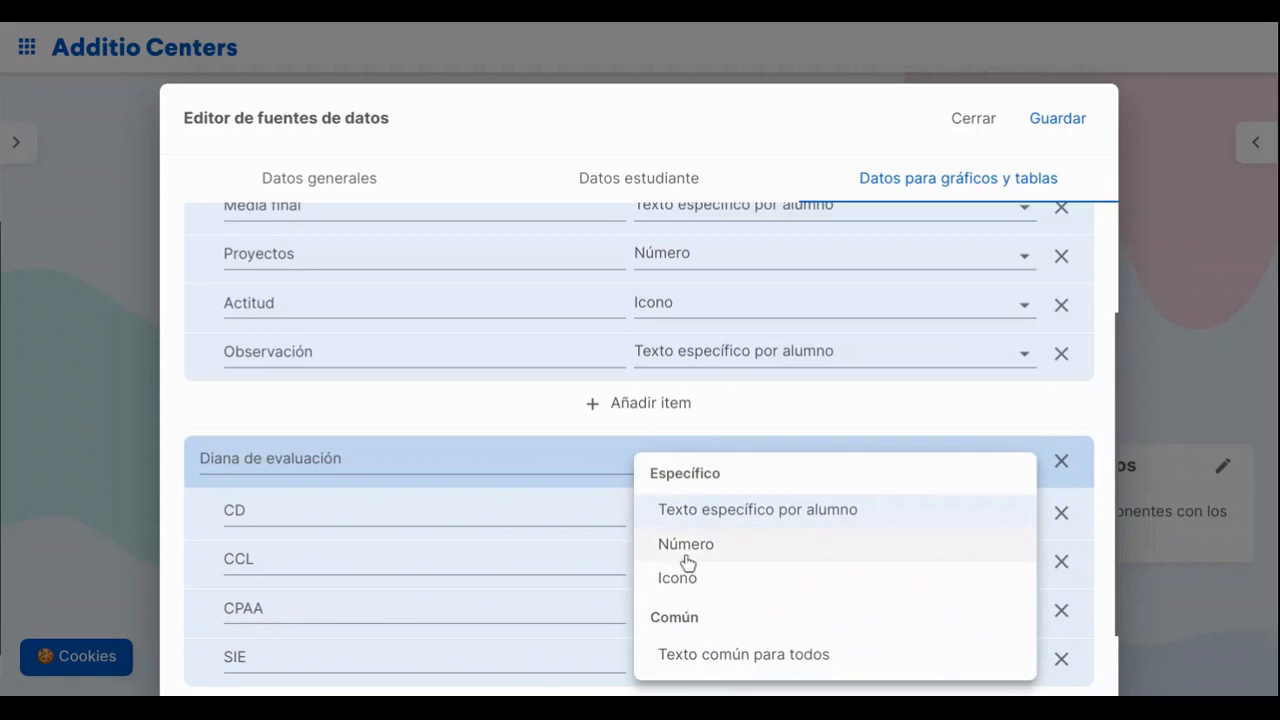
pyautogui.click(686, 562)
pyautogui.scroll(-1, 749, 474)
pyautogui.scroll(2, 751, 474)
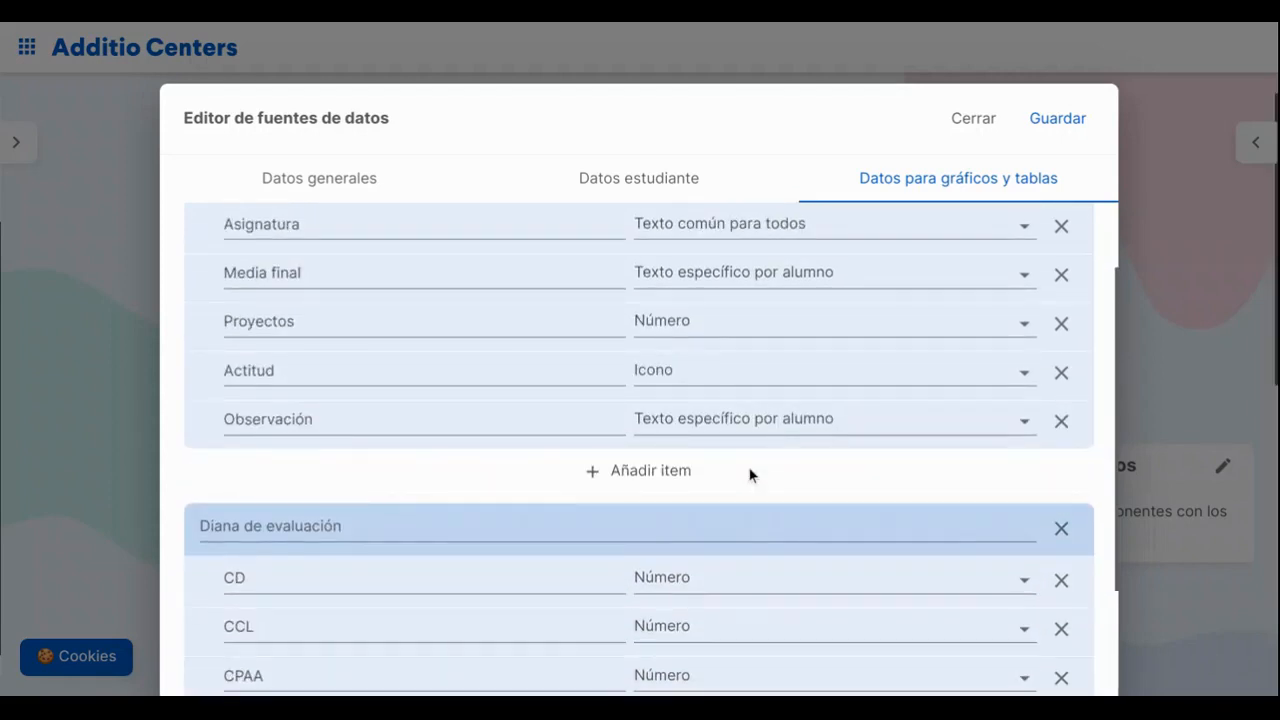
pyautogui.click(1048, 128)
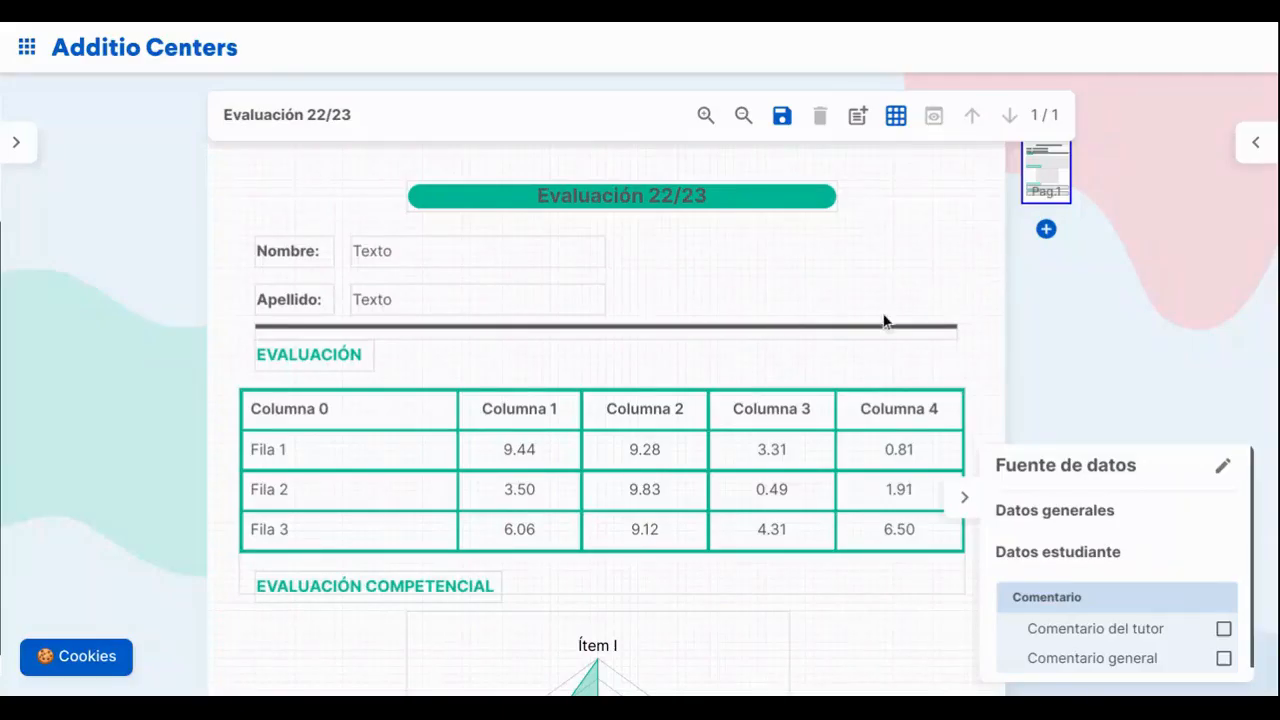
# Link the text fields under "COMENTARIO DEL TUTOR" and "COMENTARIO GENERAL" to the "Comentario del tutor" and "Comentario general" data respectively
pyautogui.scroll(-2, 740, 357)
pyautogui.scroll(-3, 716, 557)
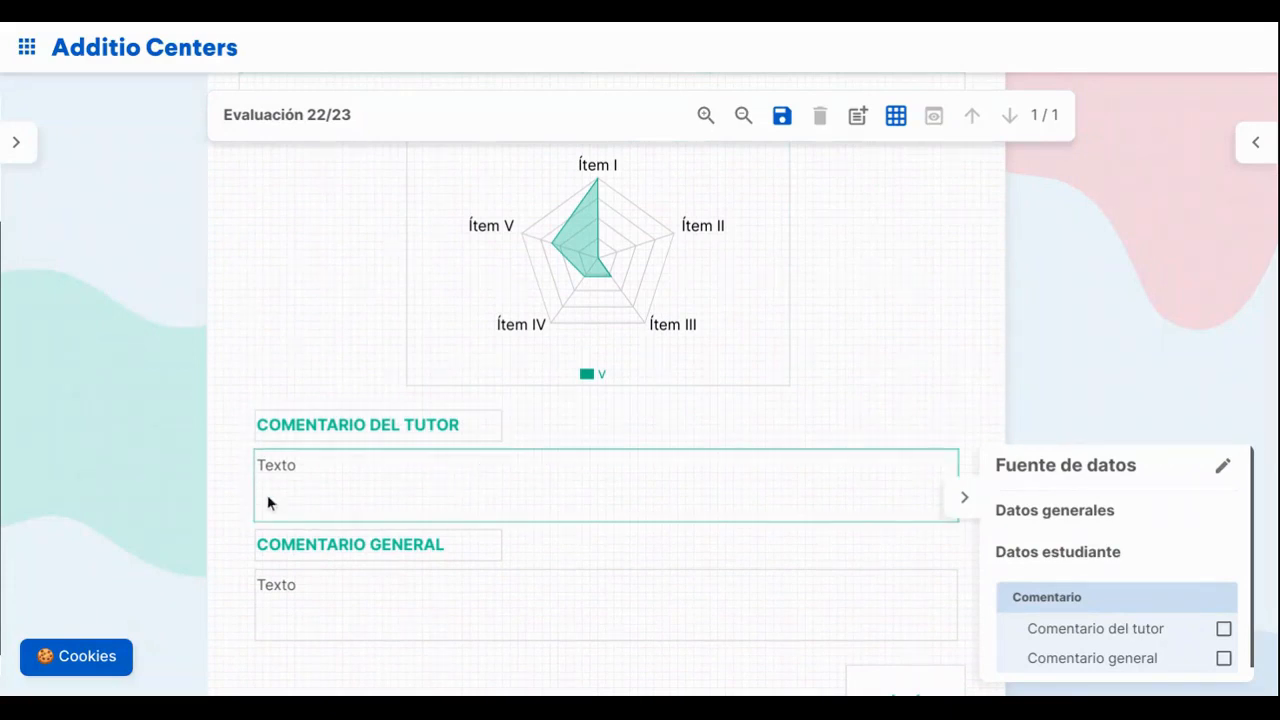
pyautogui.click(310, 480)
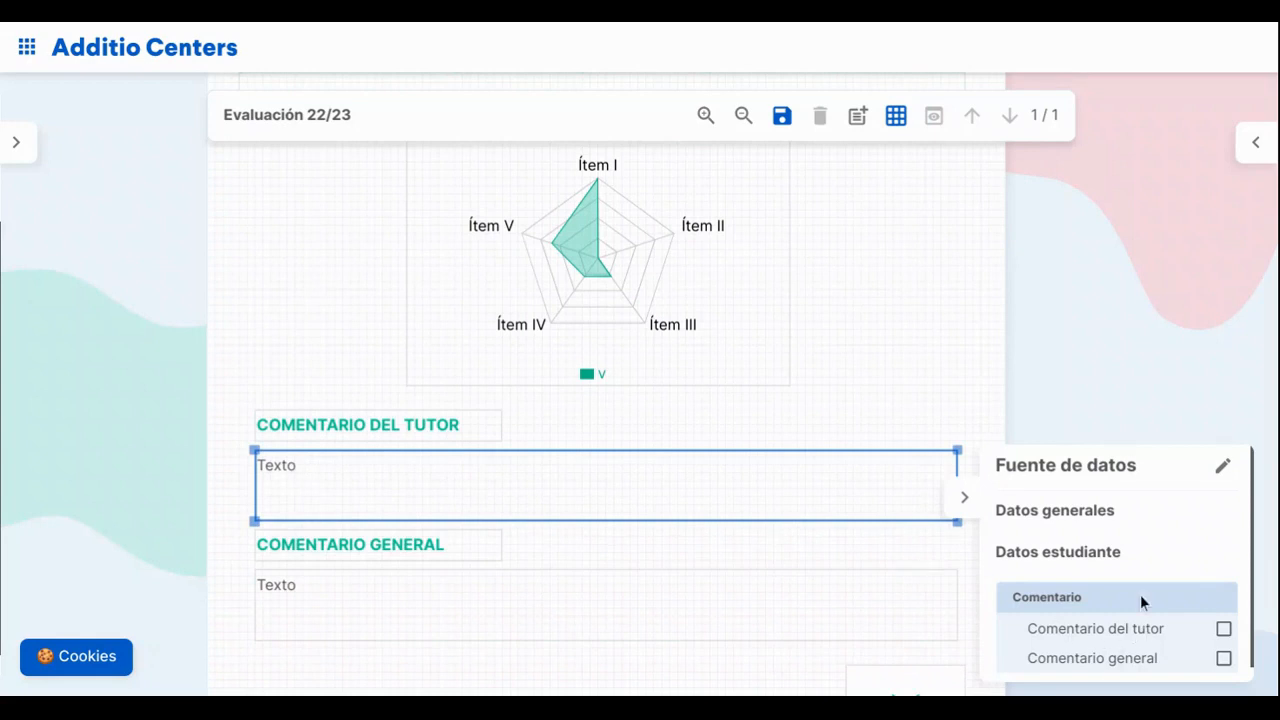
pyautogui.scroll(-1, 1140, 594)
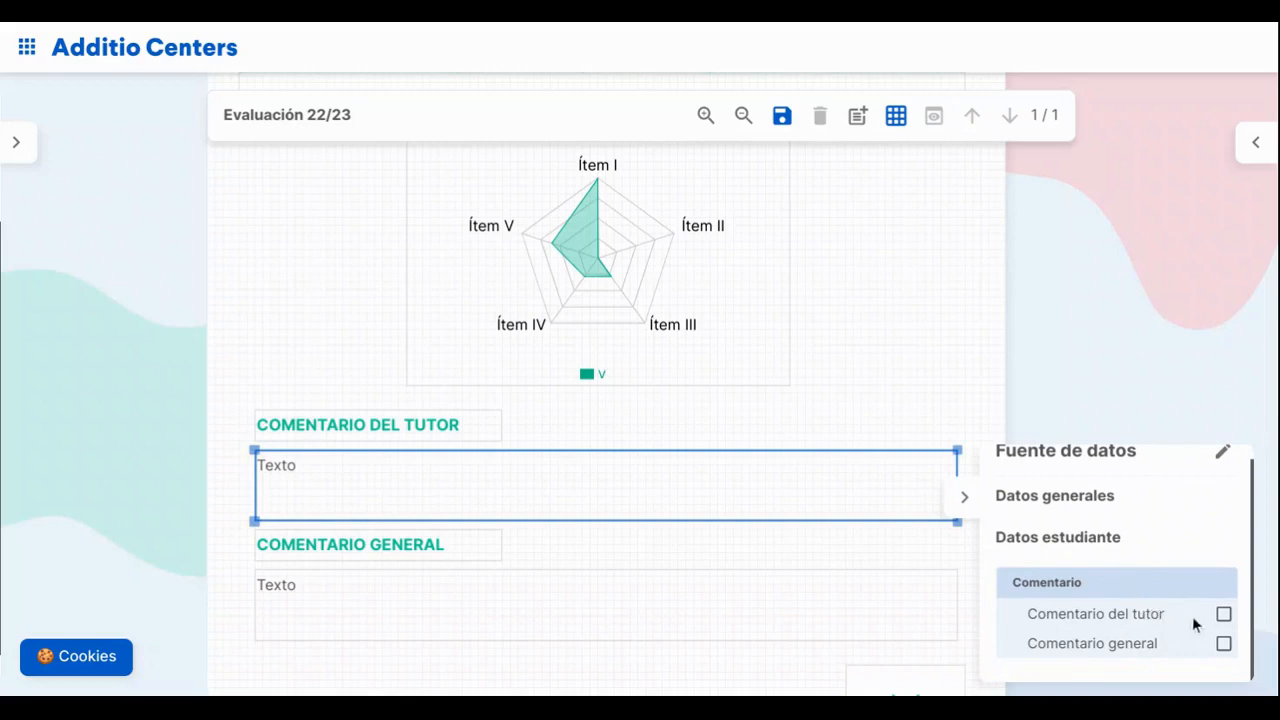
pyautogui.click(1223, 615)
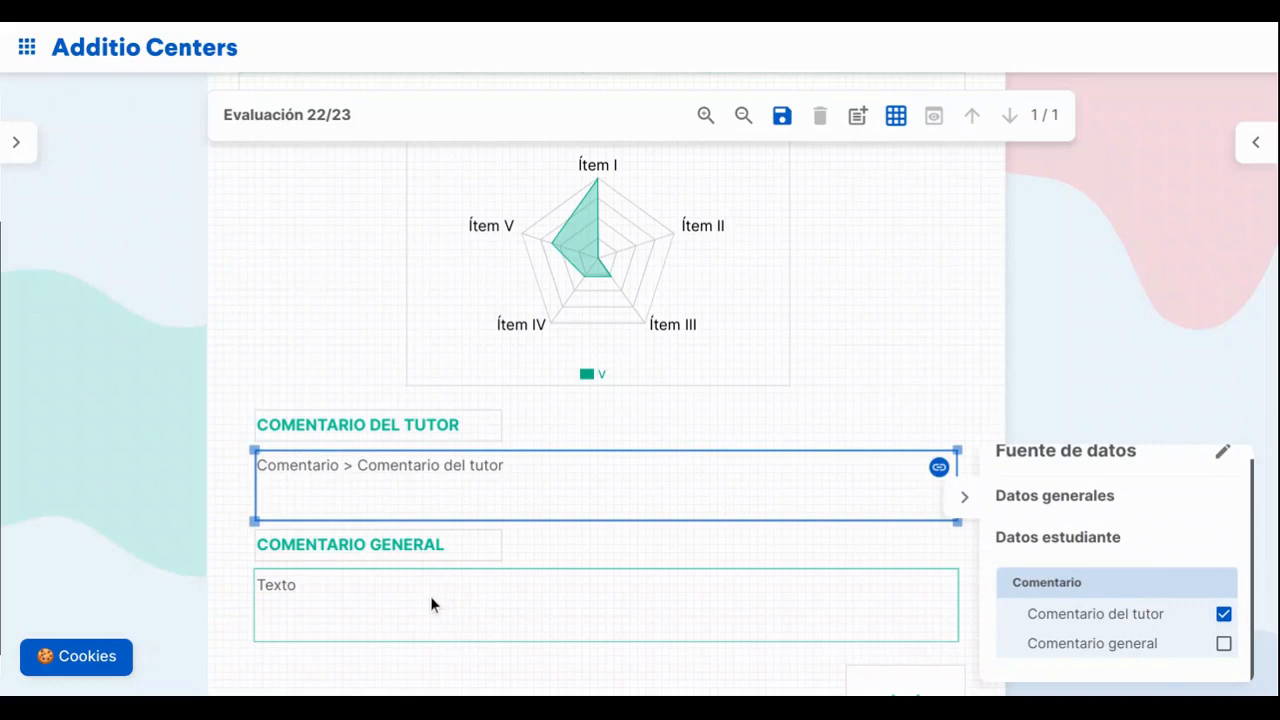
pyautogui.click(430, 596)
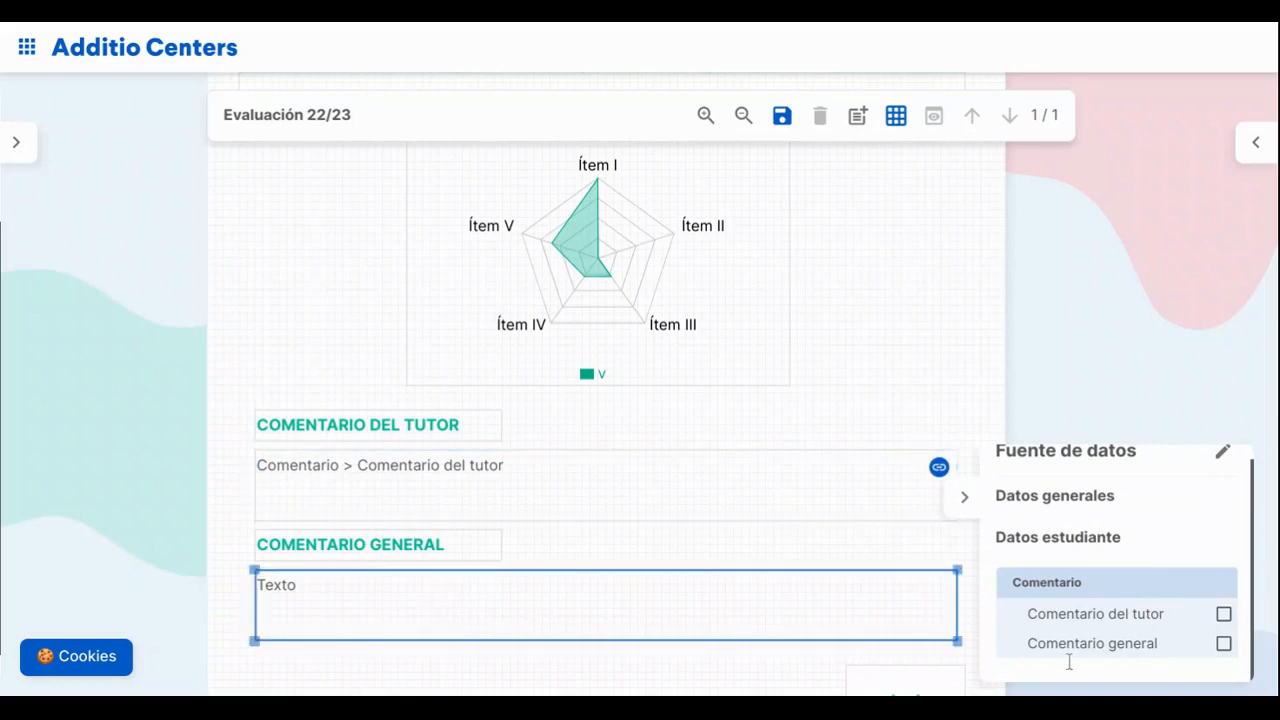
pyautogui.click(1222, 645)
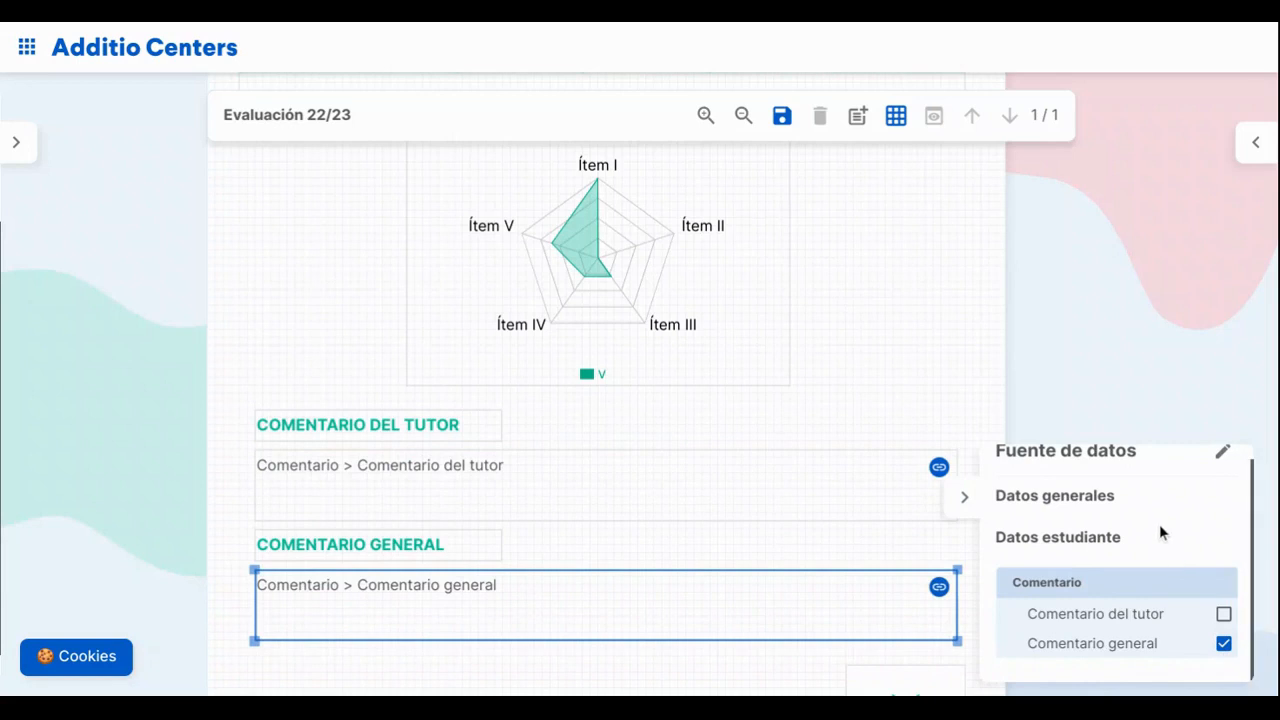
# Enable the predefined student data "Nombre" and "Apellidos" in the data sources and save them
pyautogui.scroll(1, 1159, 524)
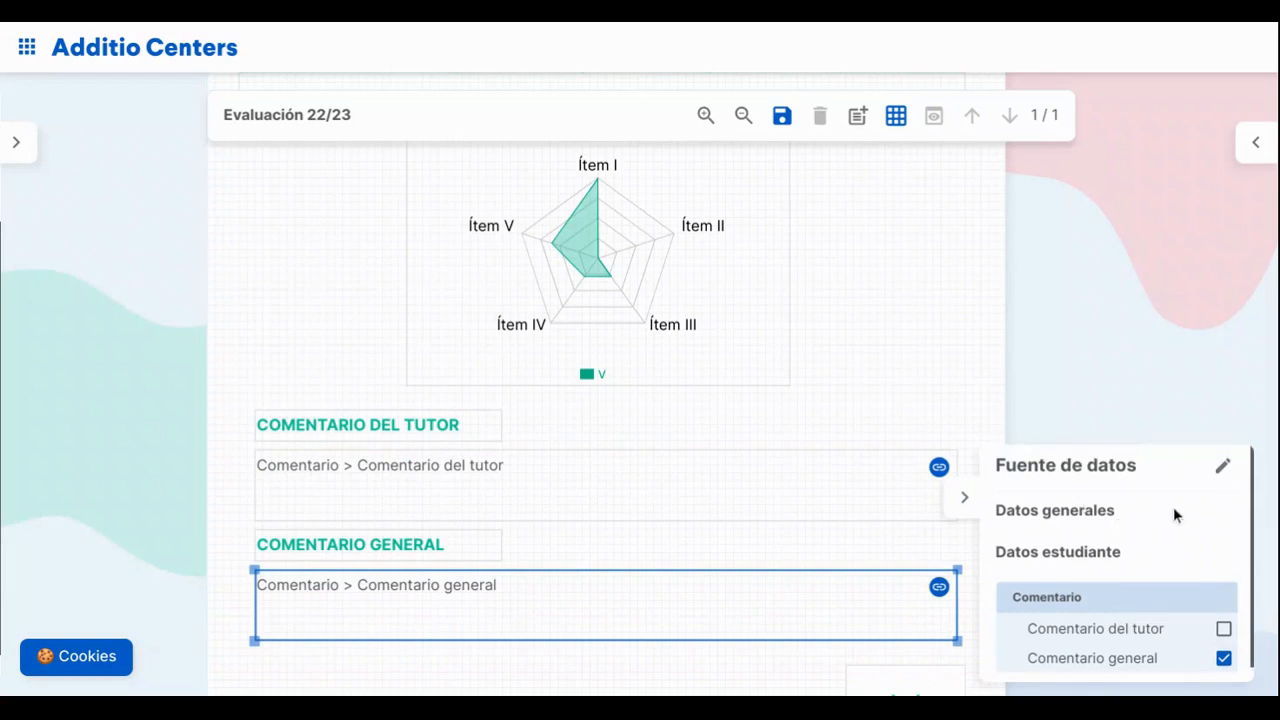
pyautogui.click(1219, 474)
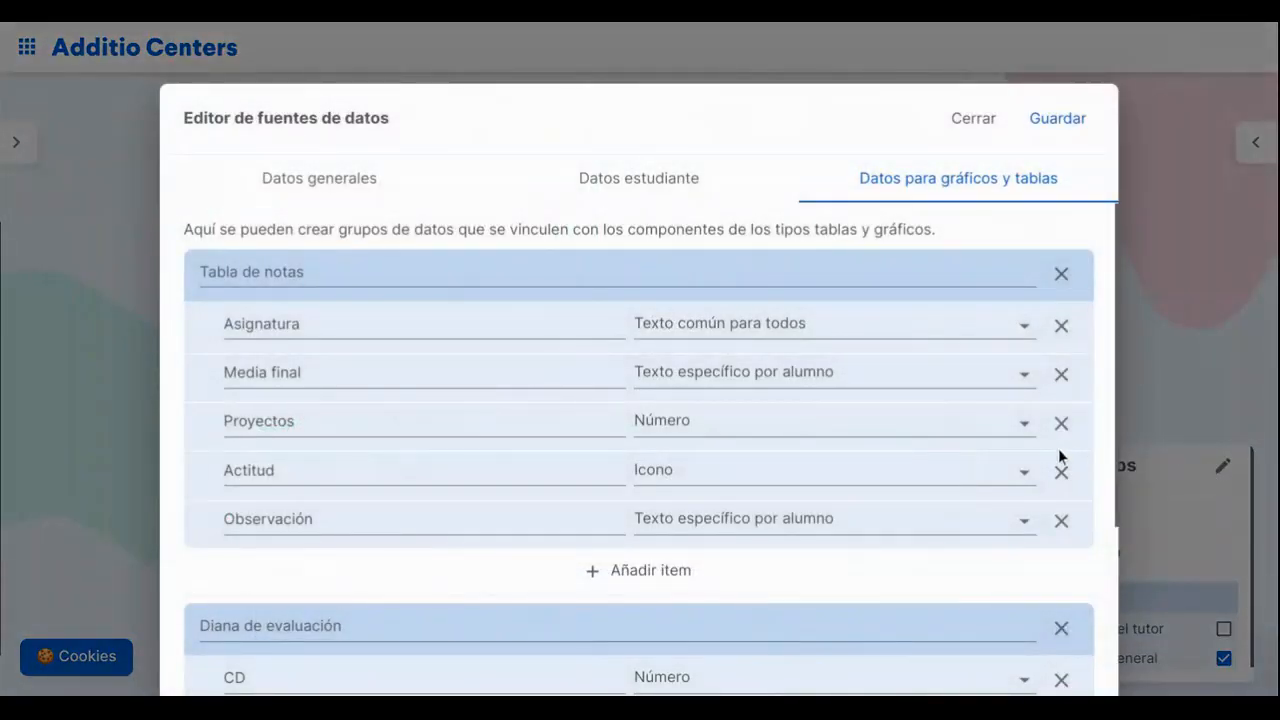
pyautogui.click(378, 198)
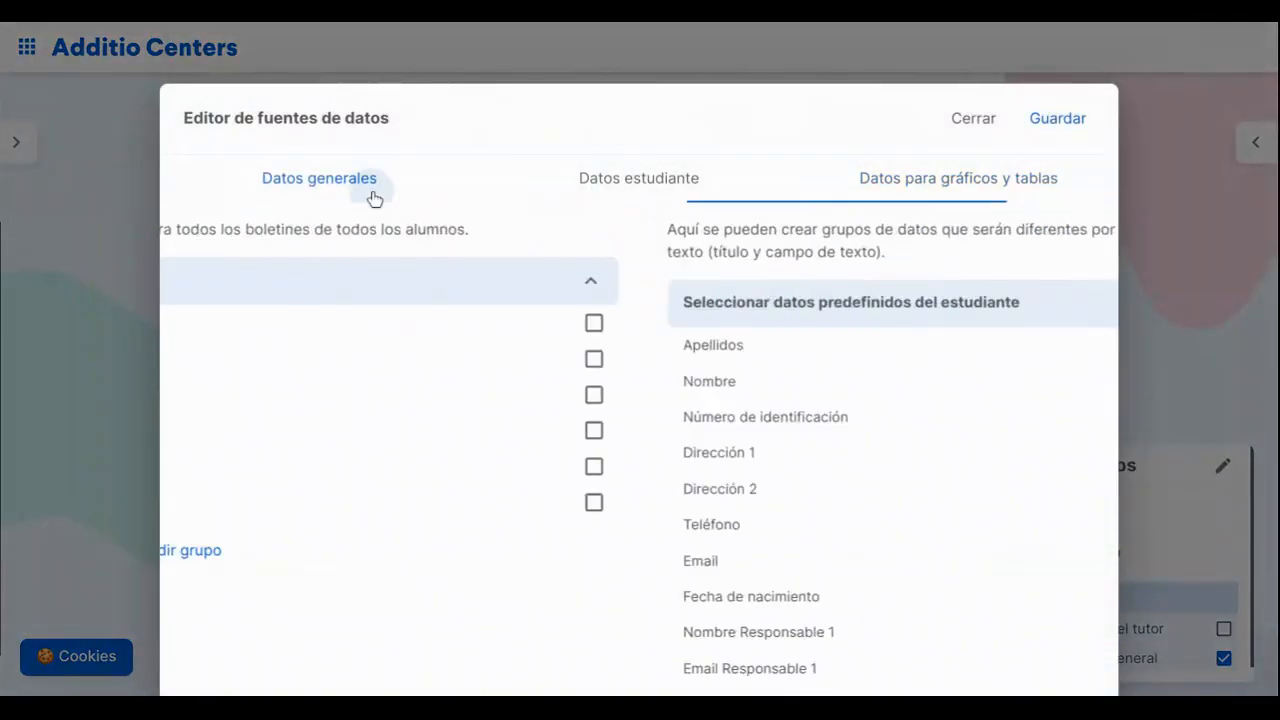
pyautogui.click(624, 200)
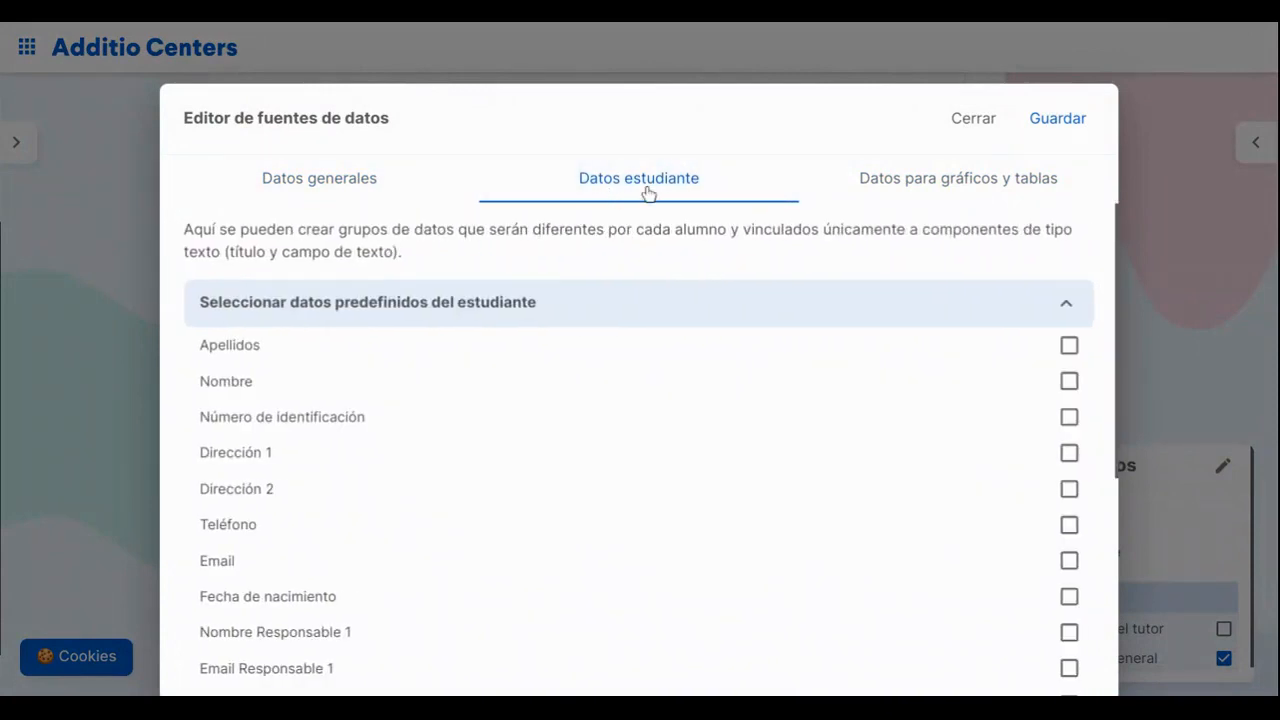
pyautogui.click(1069, 381)
pyautogui.click(1069, 345)
pyautogui.click(1078, 120)
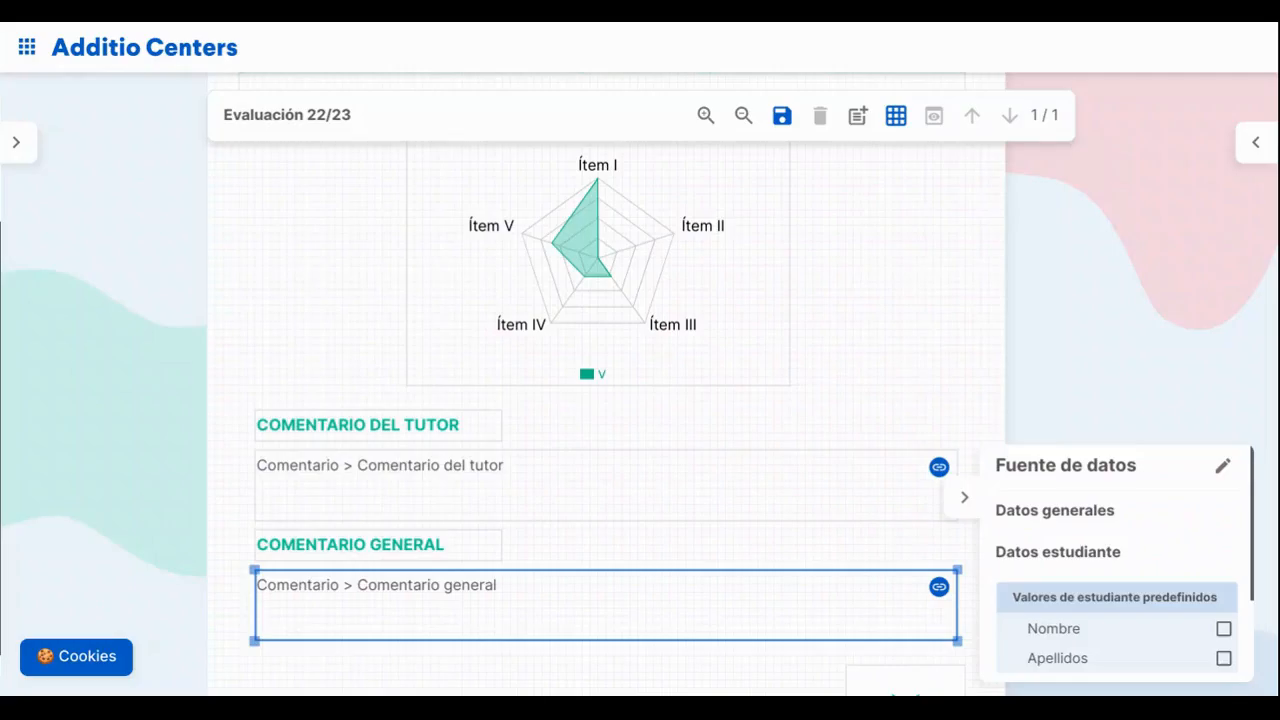
# Link the text fields beside "Nombre:" and "Apellido:" to the predefined student values "Nombre" and "Apellidos"
pyautogui.scroll(5, 766, 380)
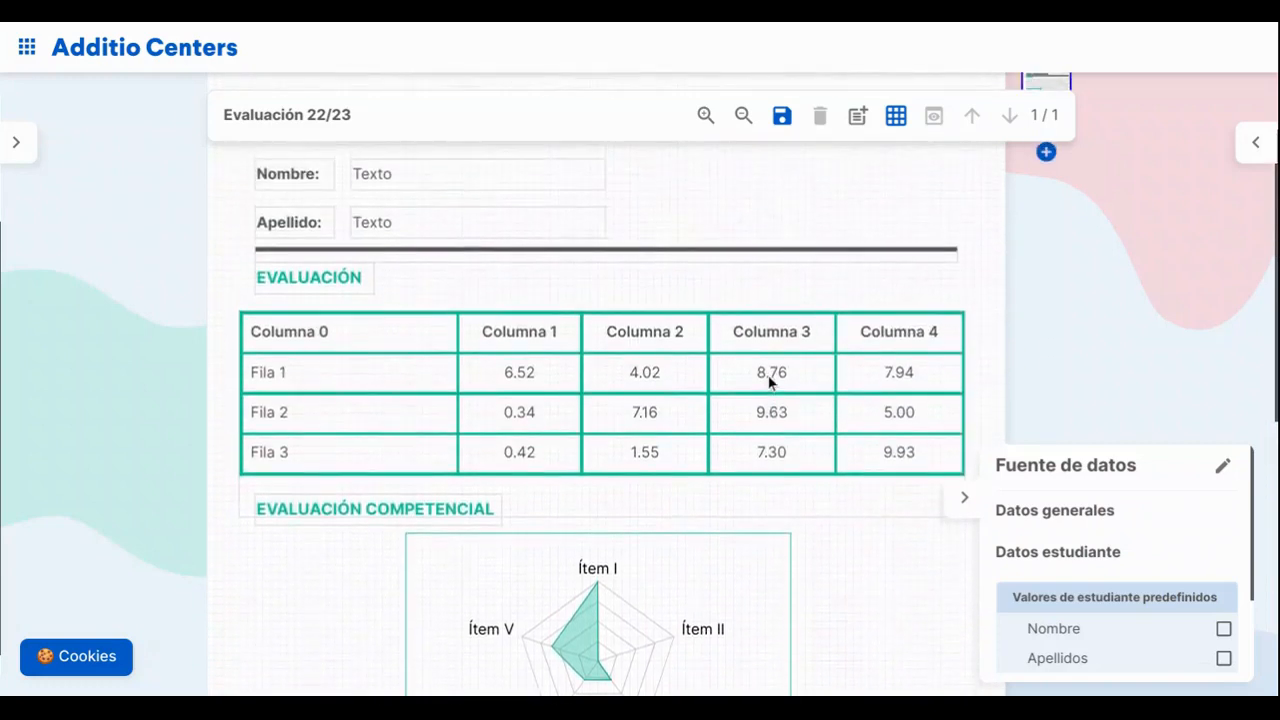
pyautogui.click(390, 286)
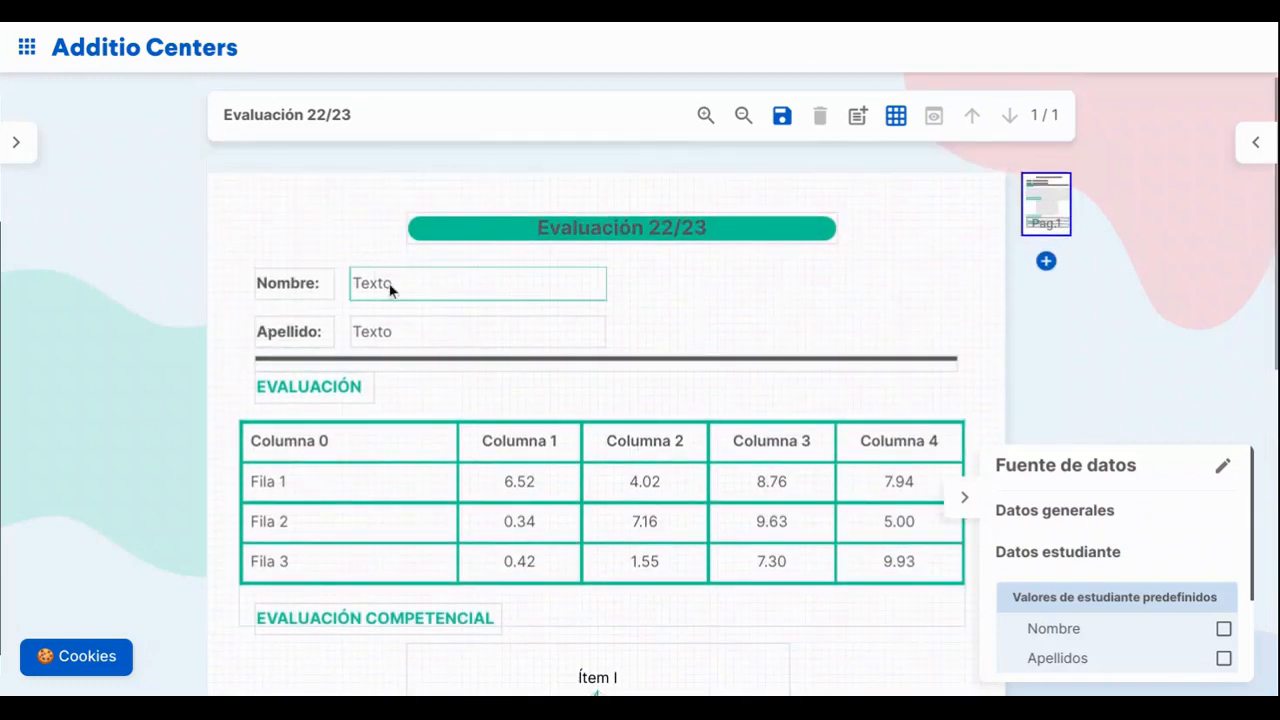
pyautogui.click(1224, 630)
pyautogui.click(458, 322)
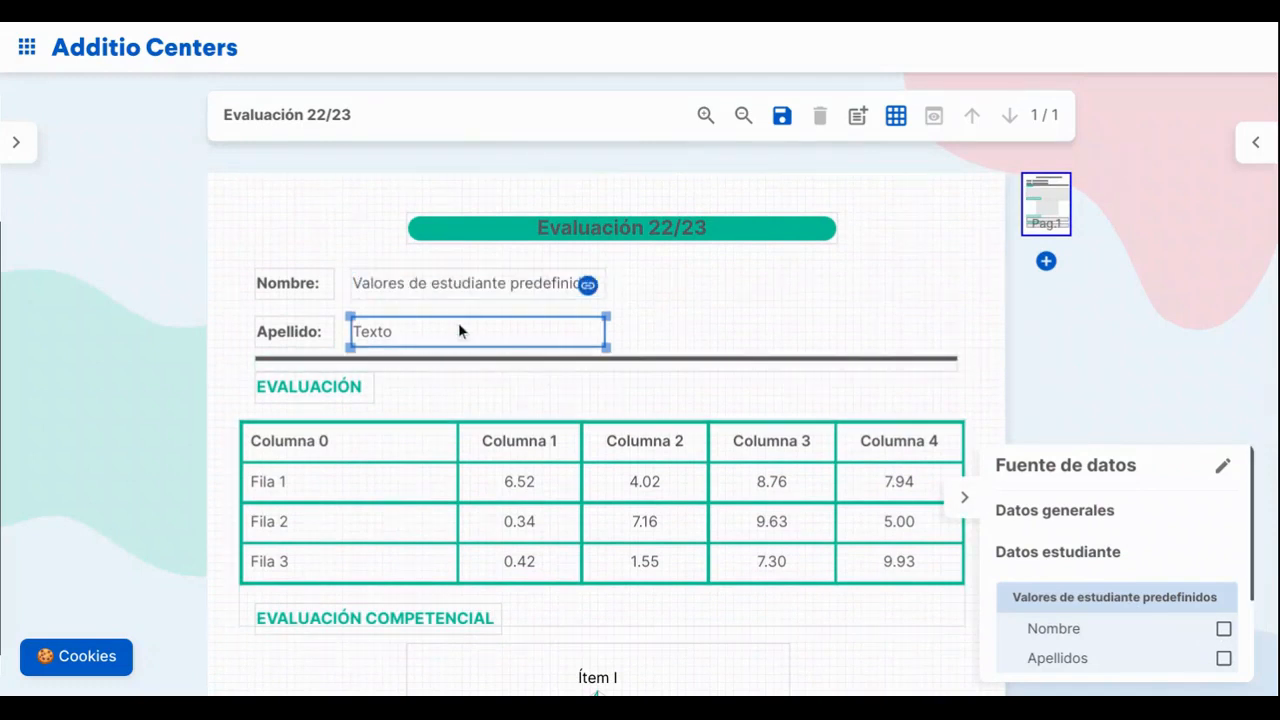
pyautogui.click(1224, 659)
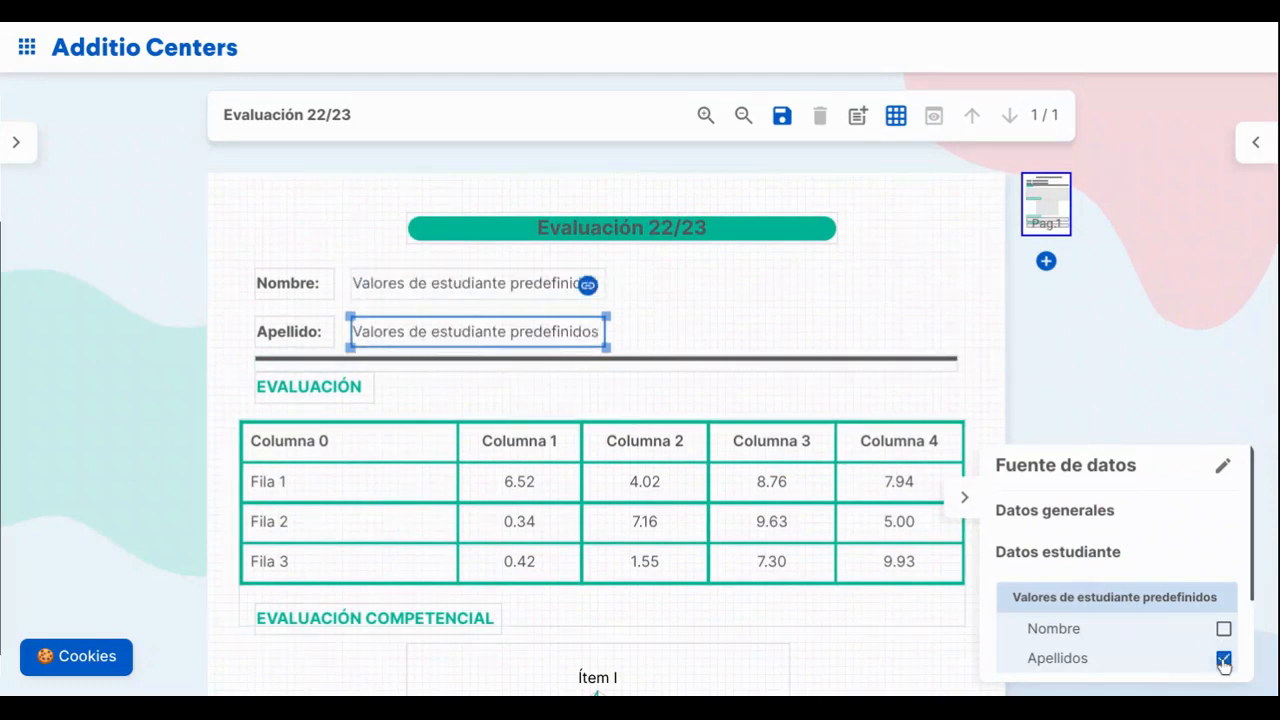
# Link the table under "EVALUACIÓN" to the "Tabla de notas" data group
pyautogui.scroll(-2, 1199, 566)
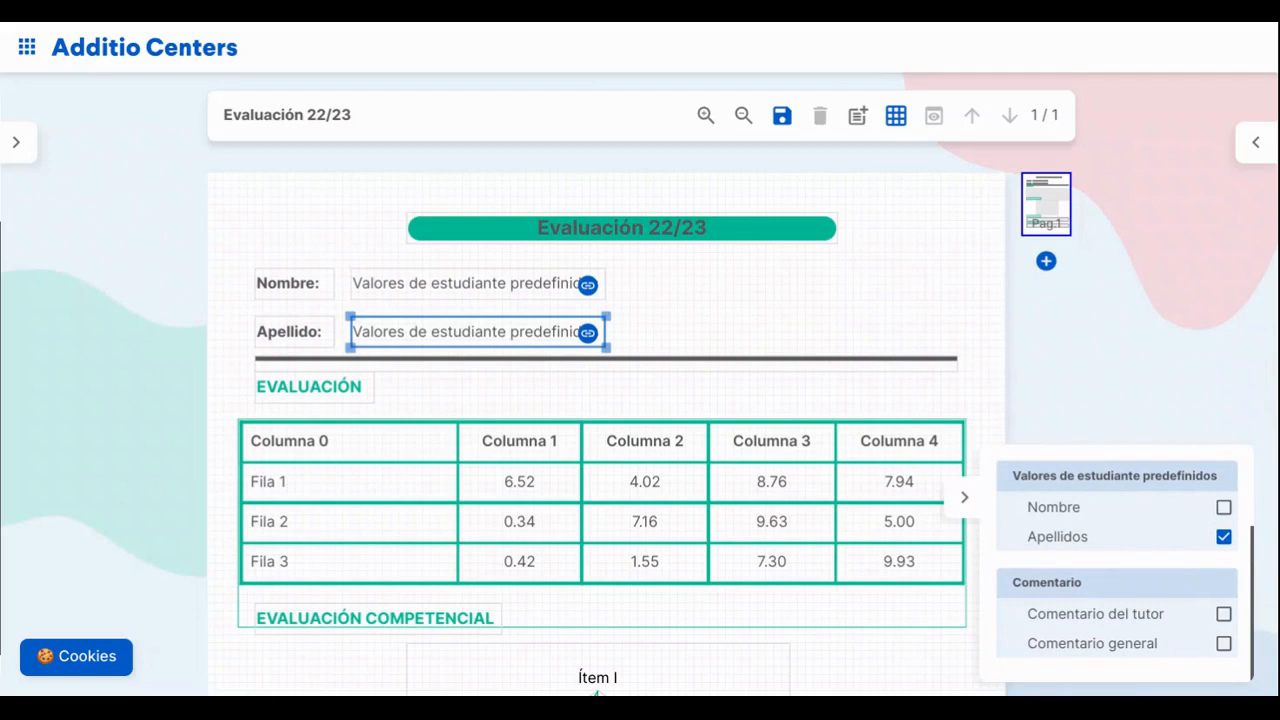
pyautogui.scroll(-3, 750, 400)
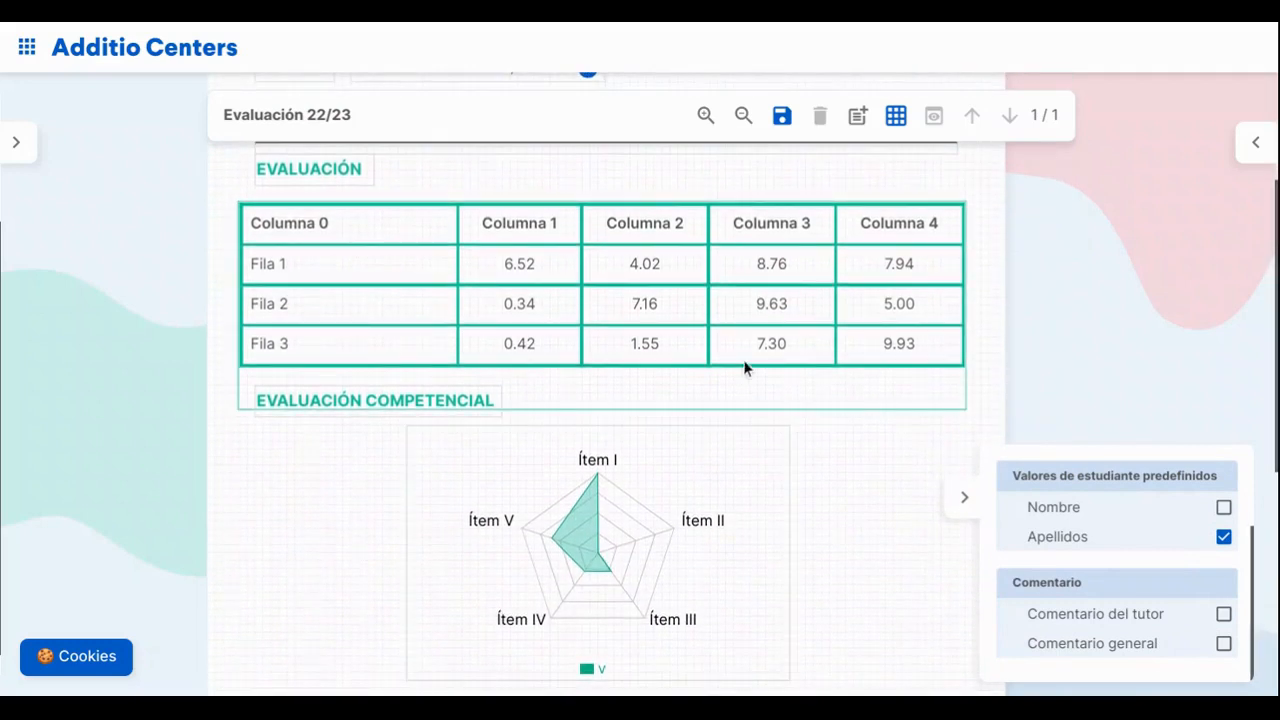
pyautogui.click(740, 345)
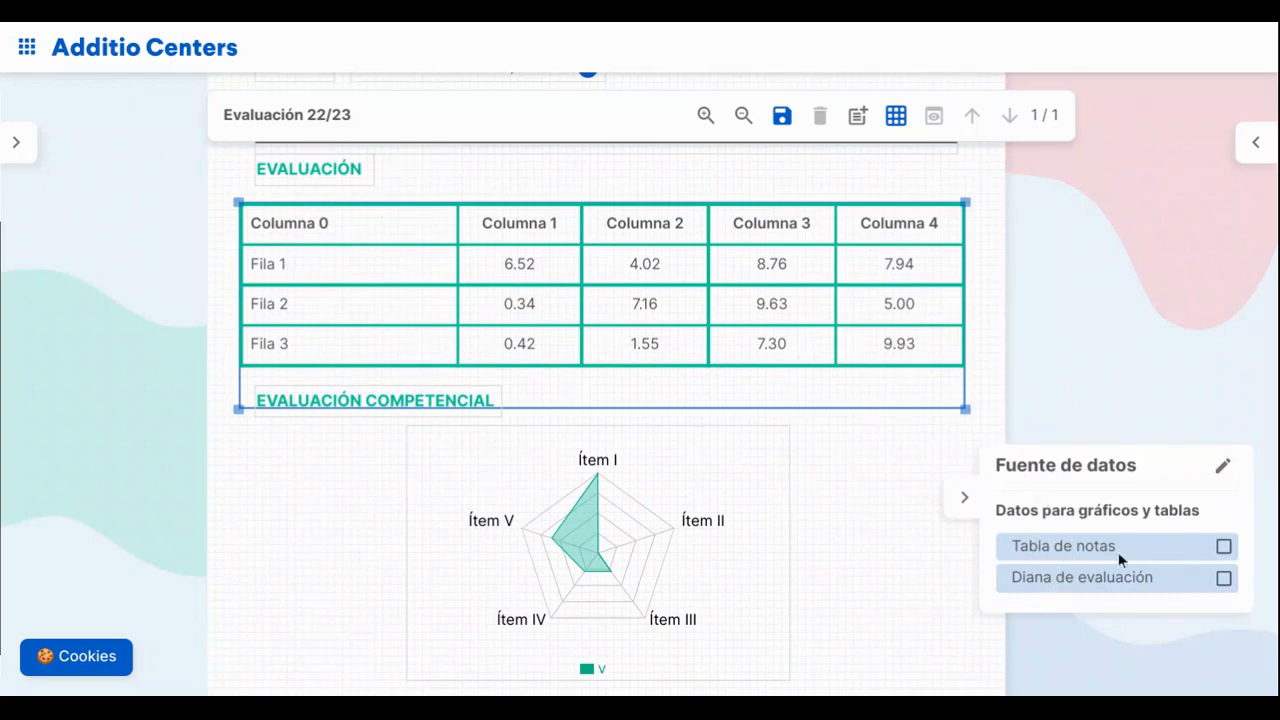
pyautogui.click(1224, 548)
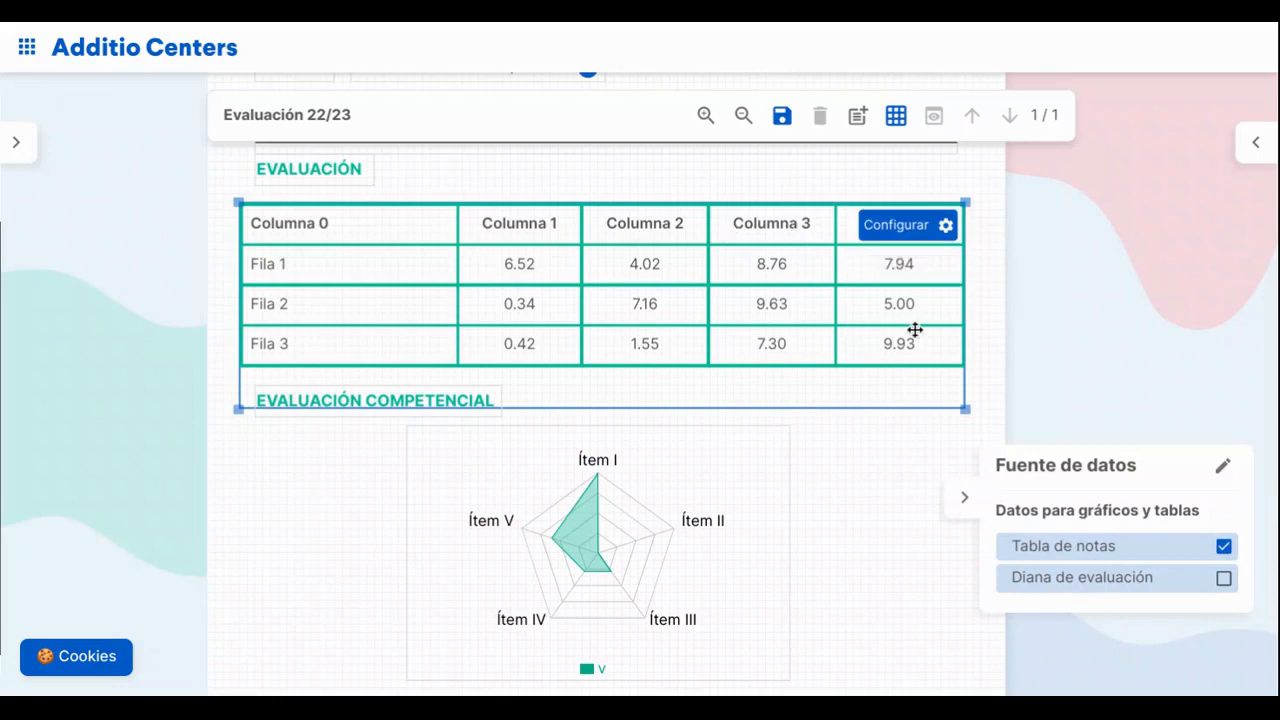
# Open the evaluation table's data link configuration and set it to link by "Columnas"
pyautogui.click(920, 229)
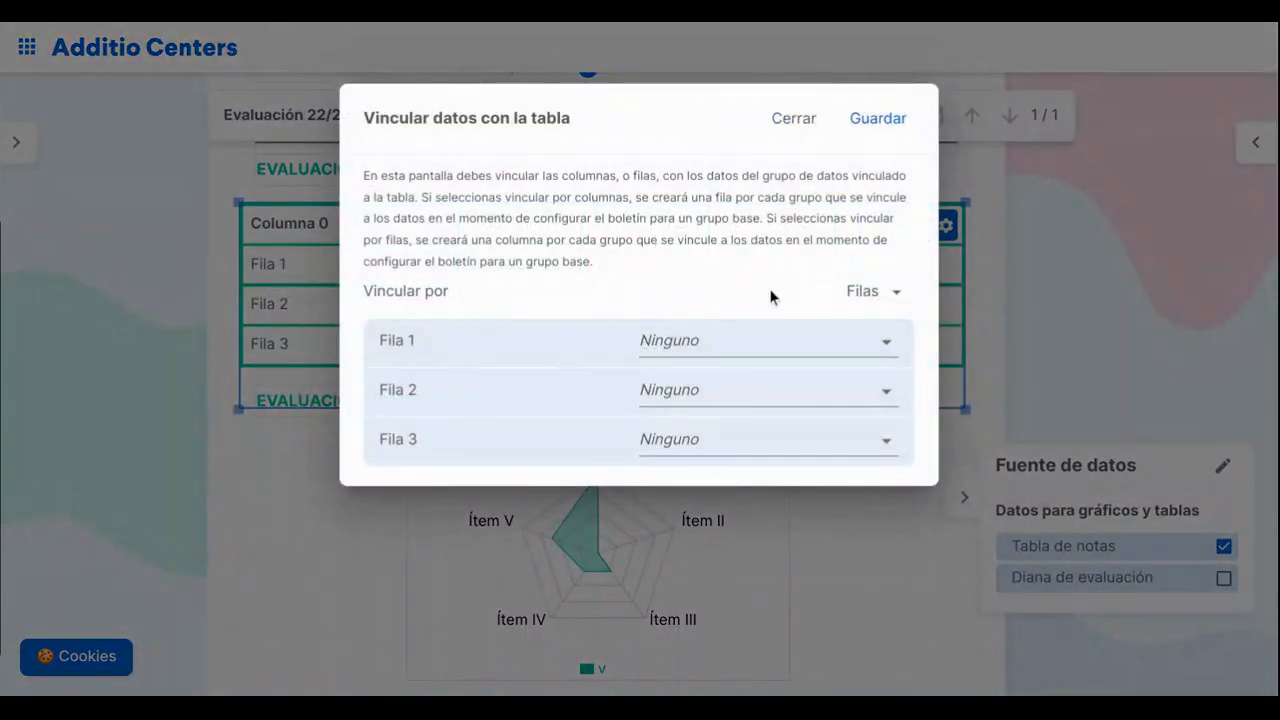
pyautogui.click(874, 292)
pyautogui.click(838, 339)
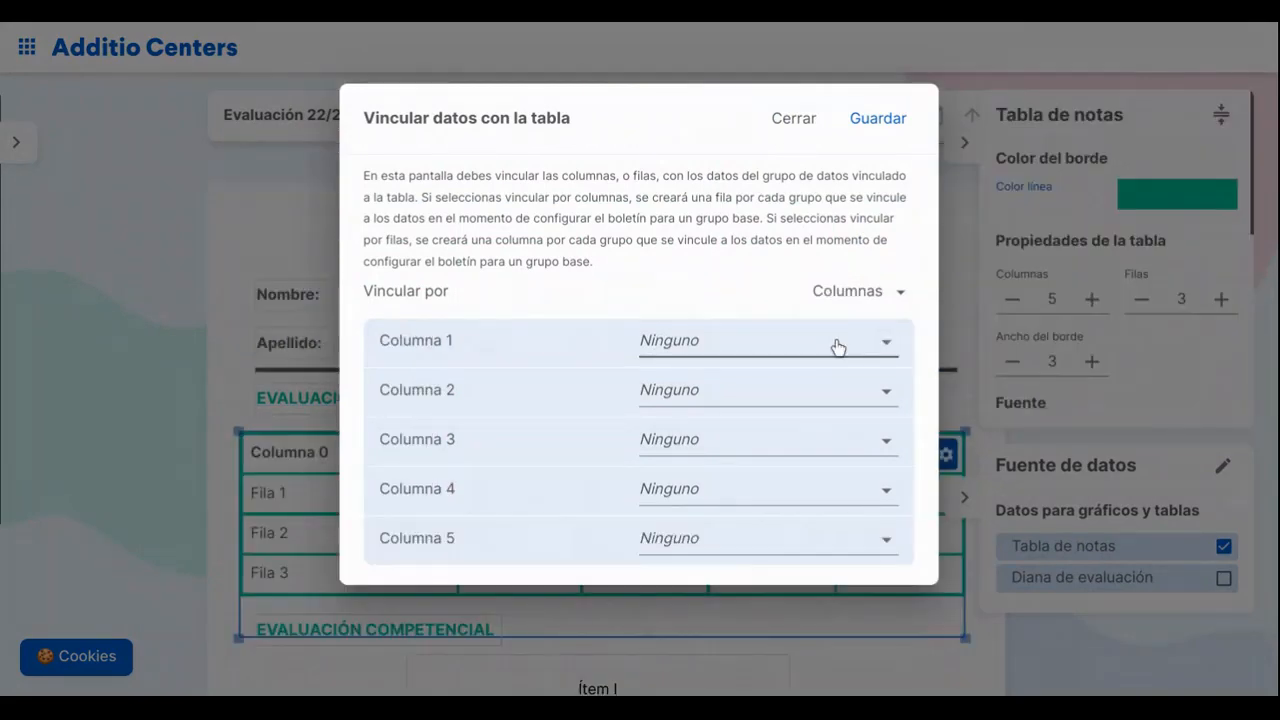
# Link columns 1 to 5 to "Asignatura", "Media final", "Proyectos", "Actitud" and "Observación" respectively, and save the table's data links
pyautogui.click(753, 358)
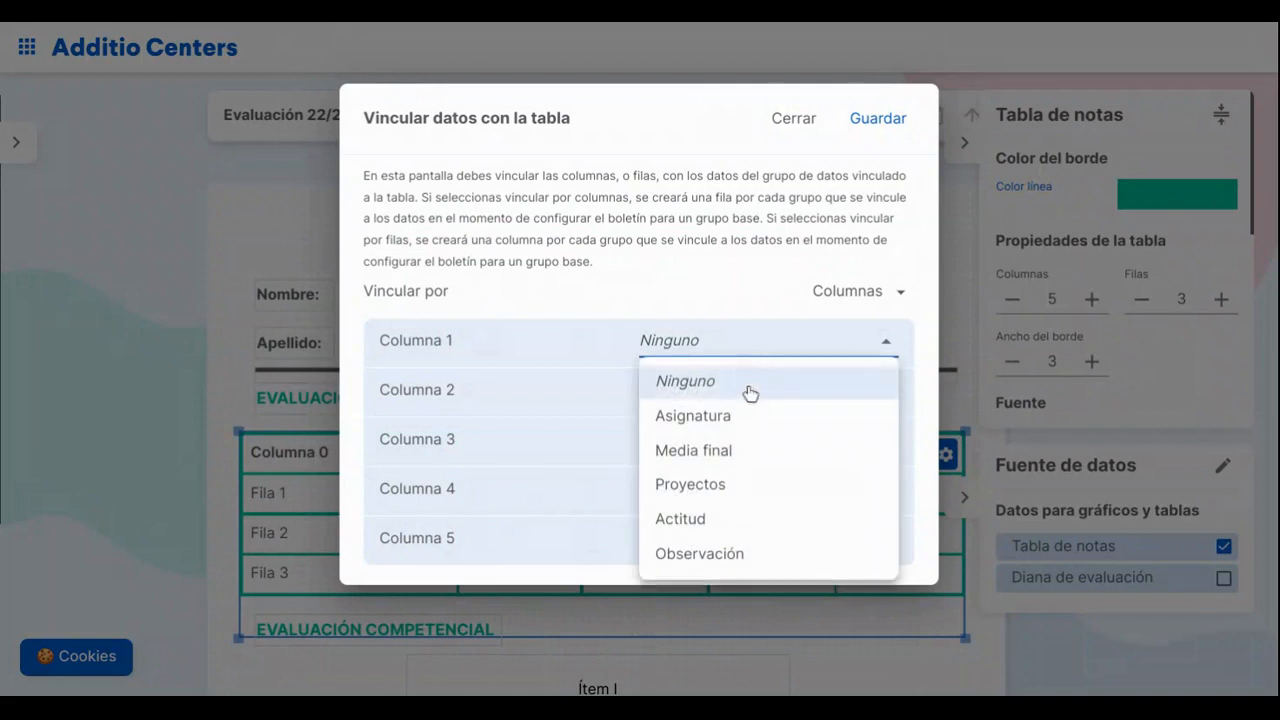
pyautogui.click(741, 415)
pyautogui.click(680, 408)
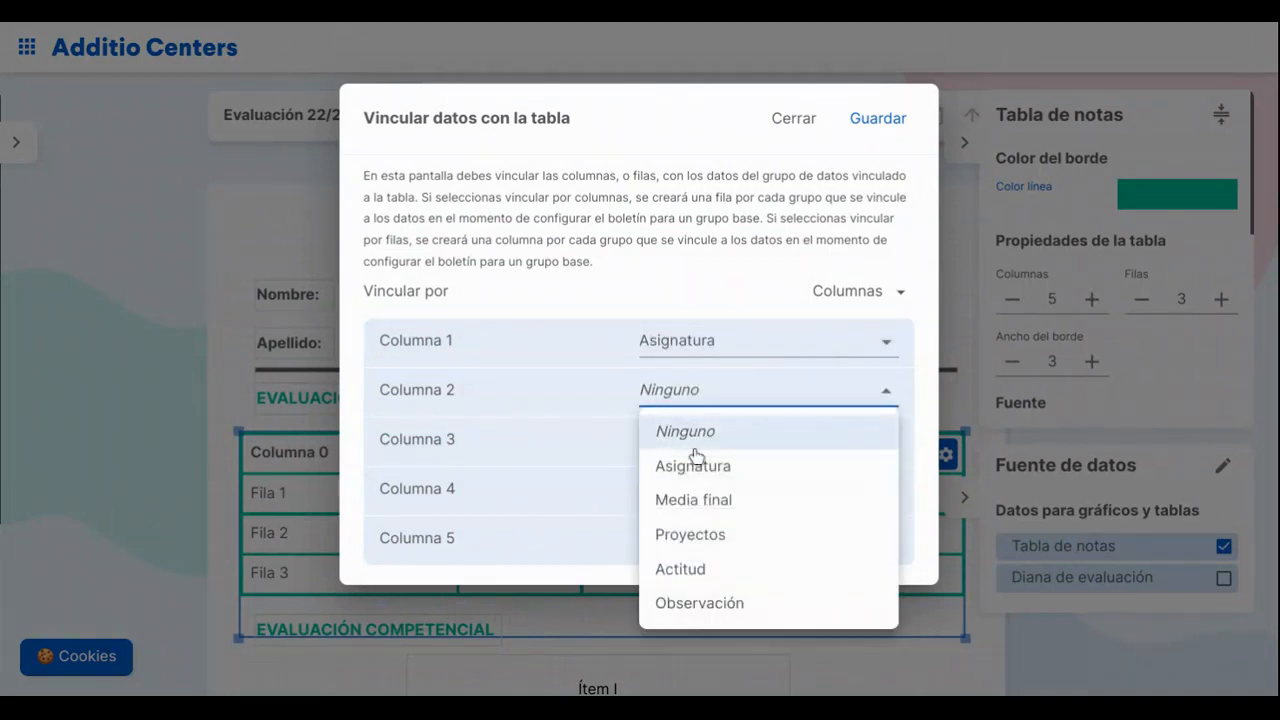
pyautogui.click(742, 502)
pyautogui.click(660, 451)
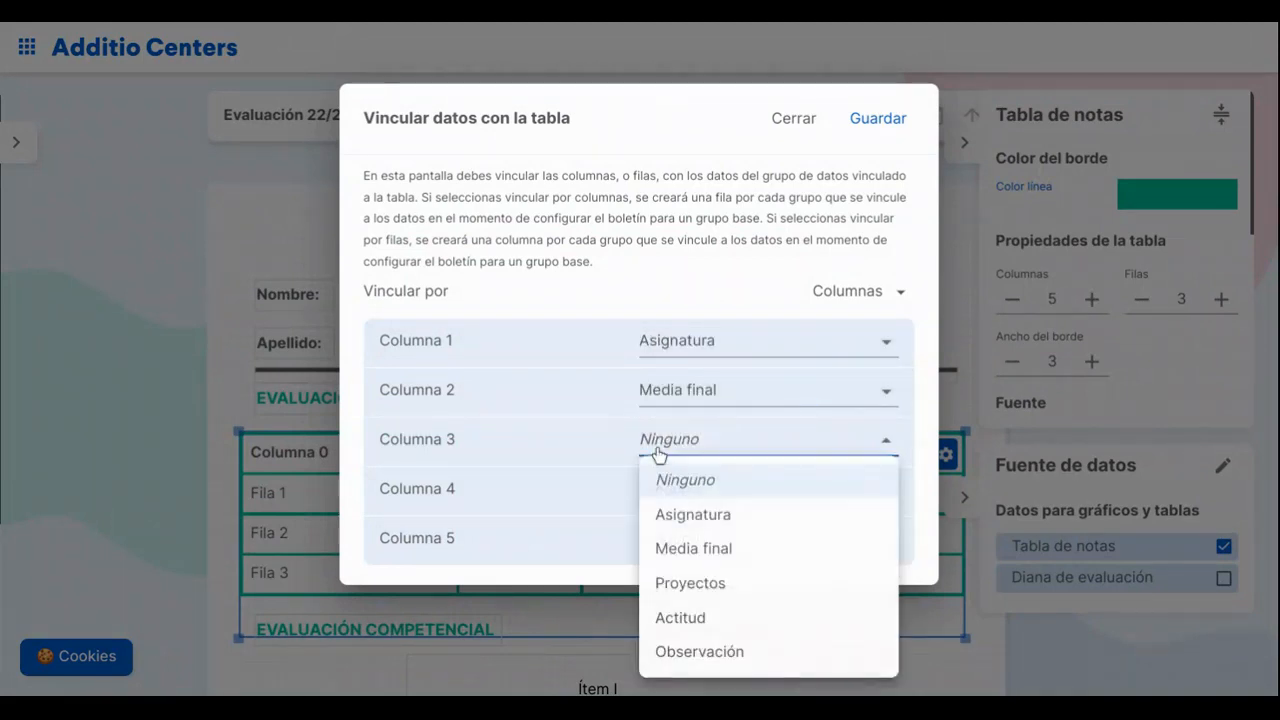
pyautogui.click(689, 584)
pyautogui.click(662, 494)
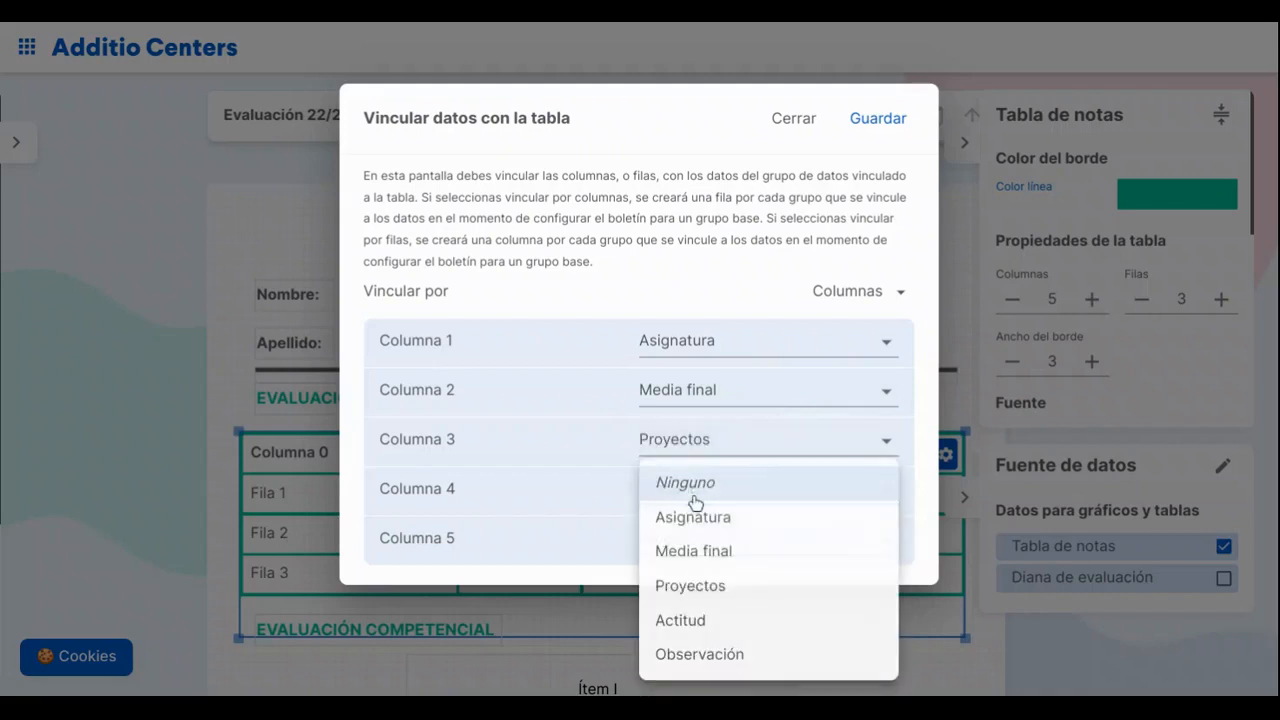
pyautogui.click(706, 616)
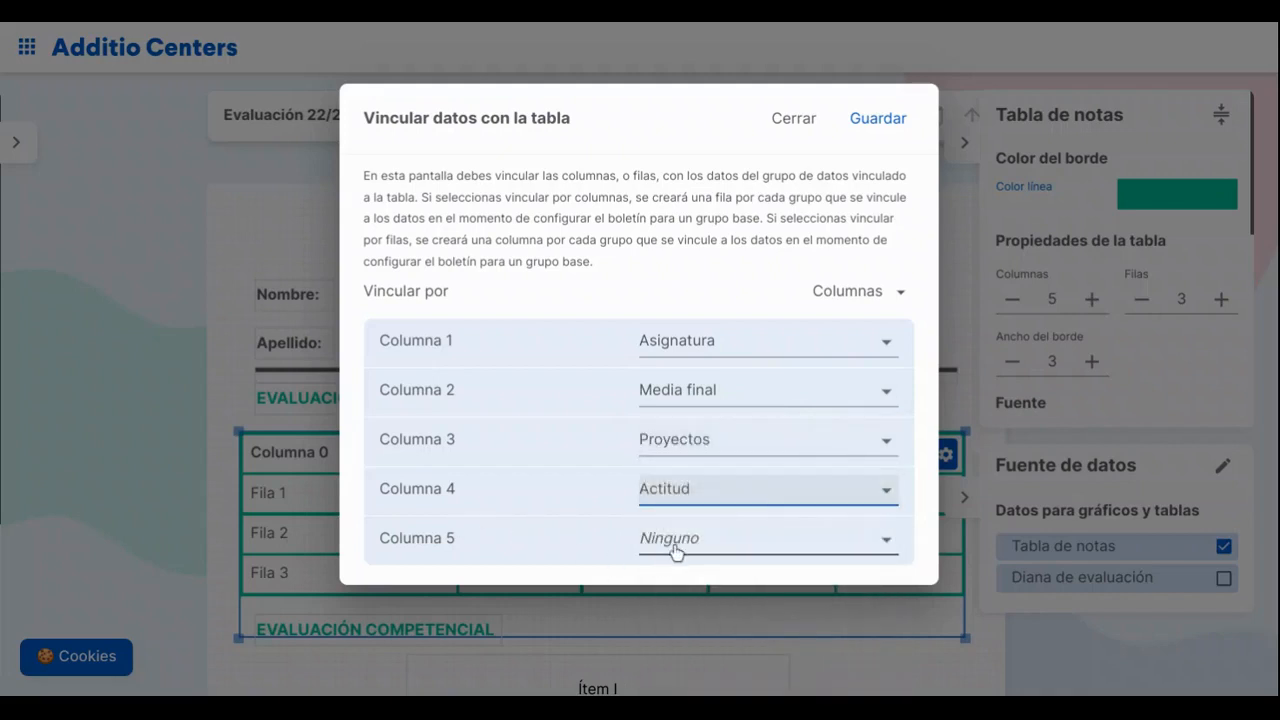
pyautogui.click(676, 547)
pyautogui.click(711, 664)
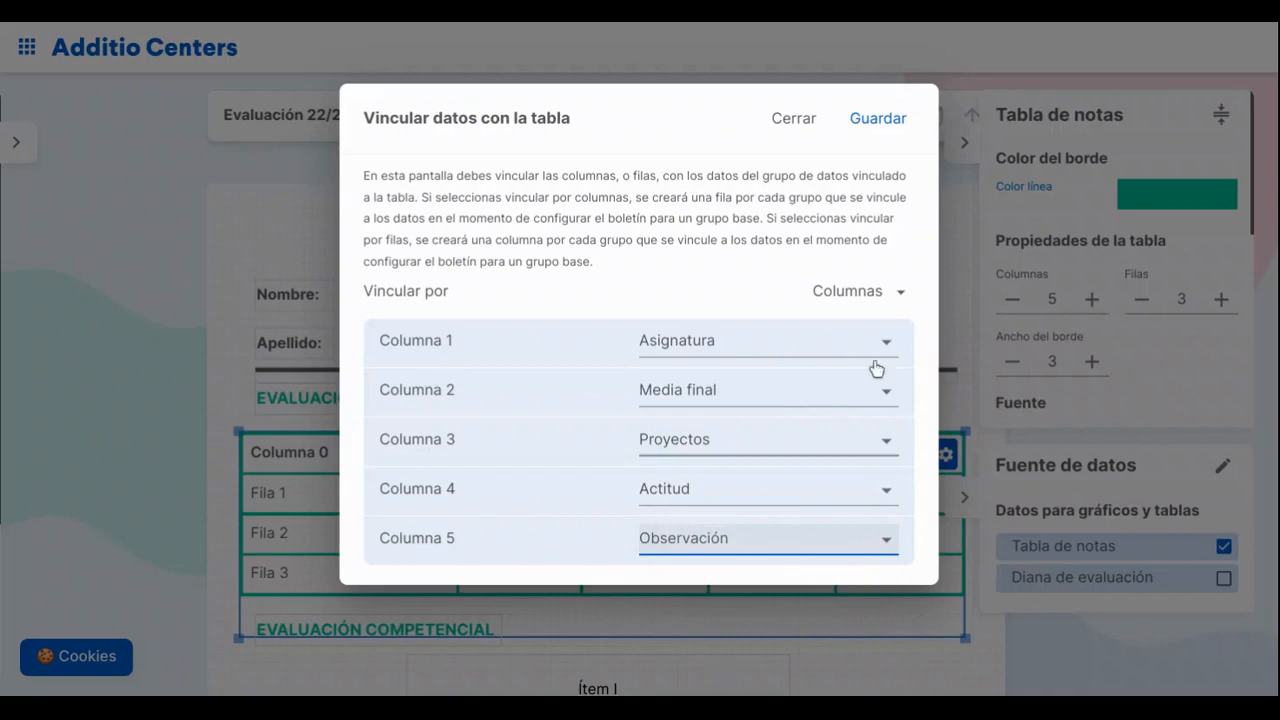
pyautogui.click(899, 121)
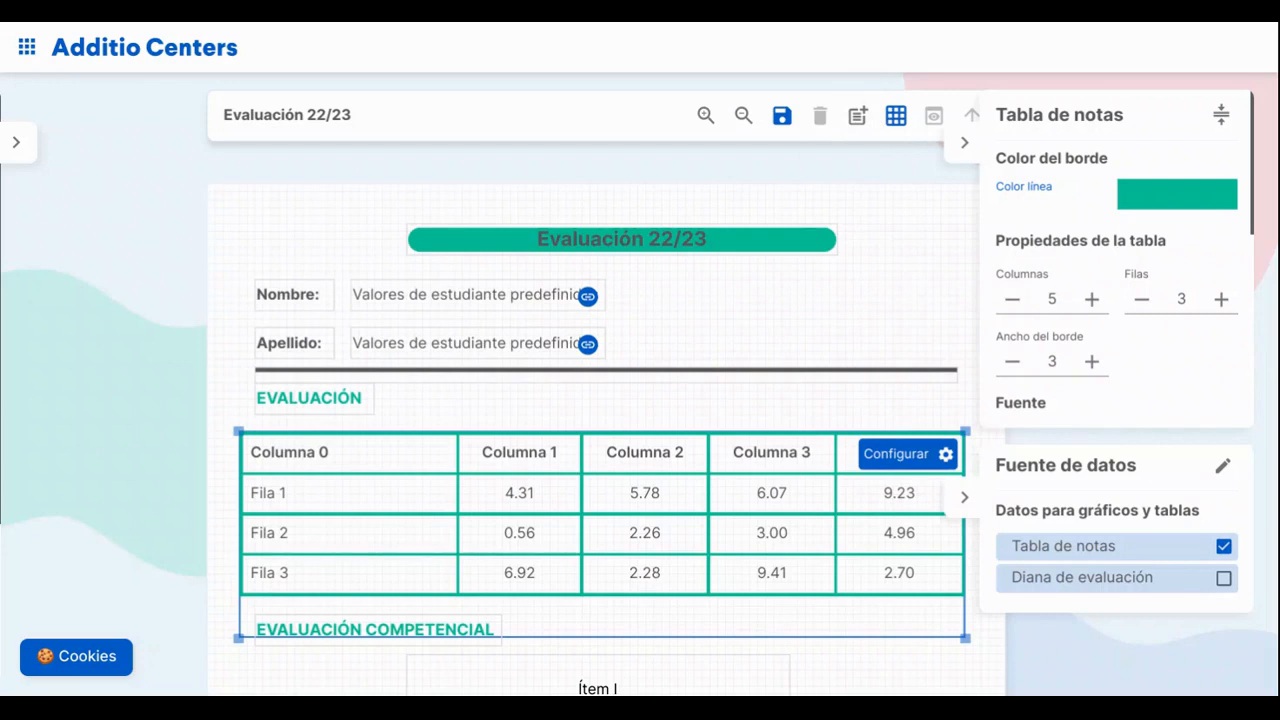
# Link the radar chart under "EVALUACIÓN COMPETENCIAL" to the "Diana de evaluación" data group and save the report card template
pyautogui.scroll(-3, 600, 400)
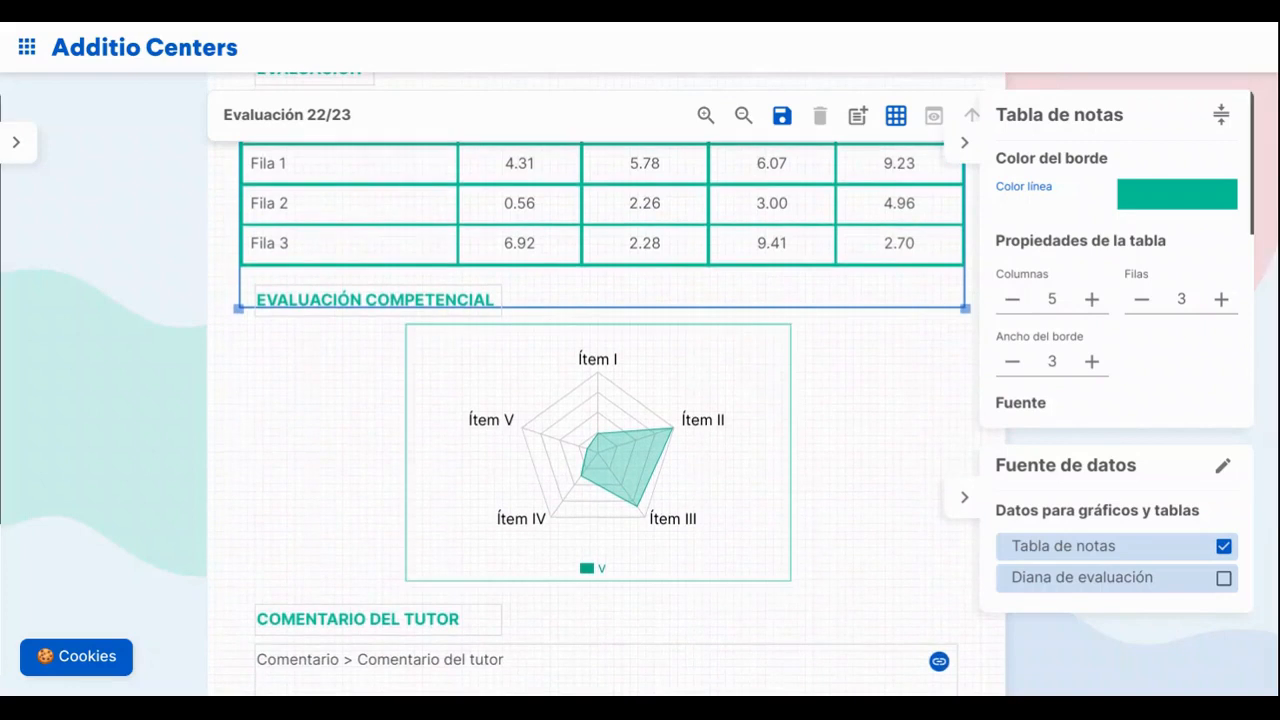
pyautogui.click(623, 507)
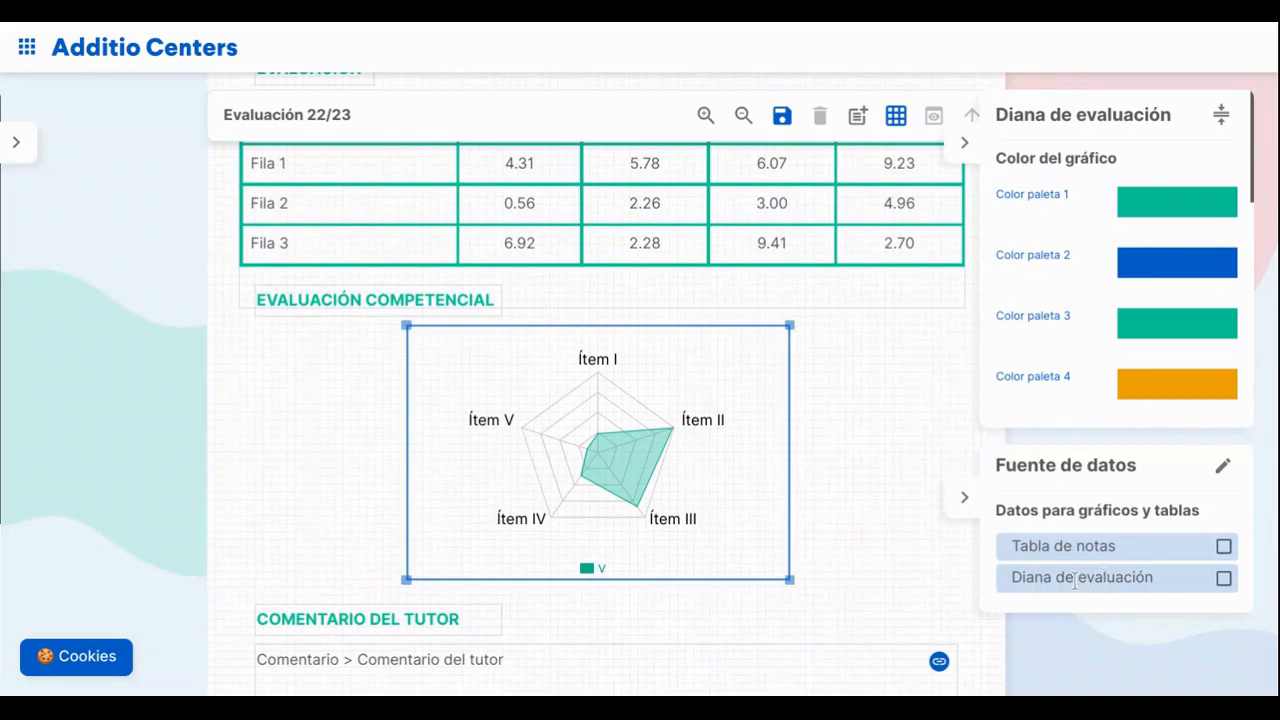
pyautogui.click(1223, 578)
pyautogui.click(782, 124)
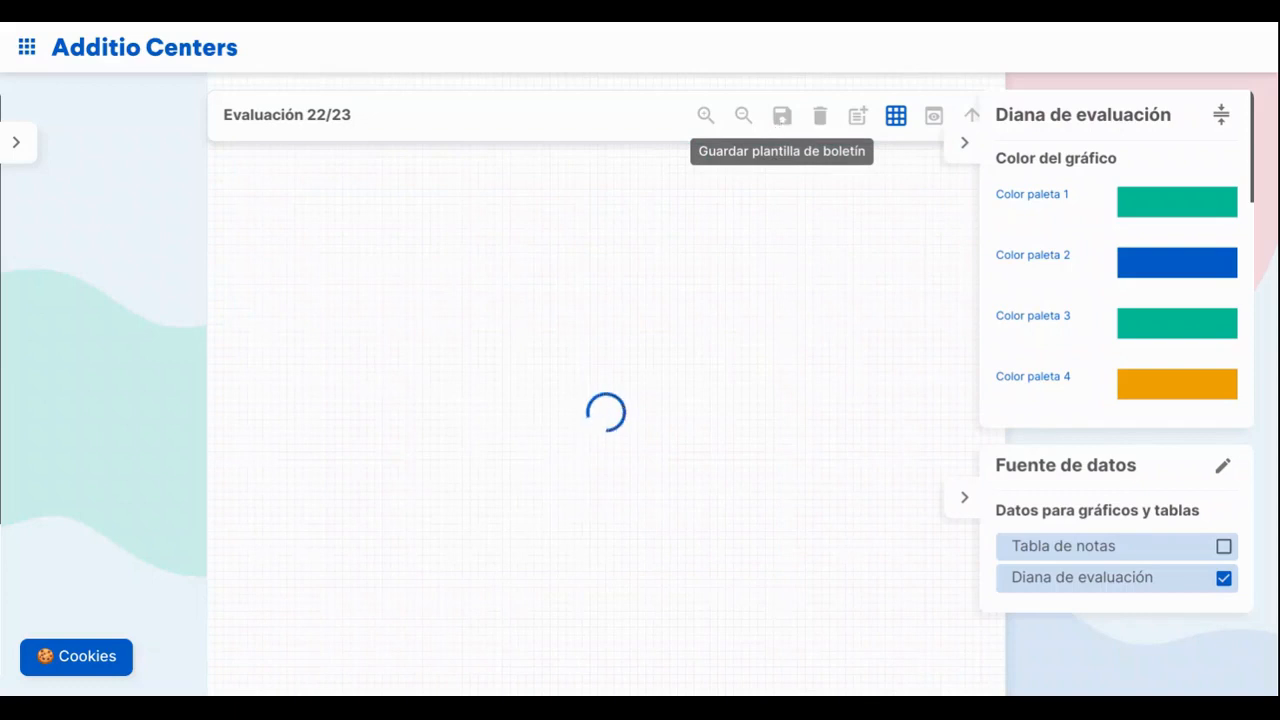